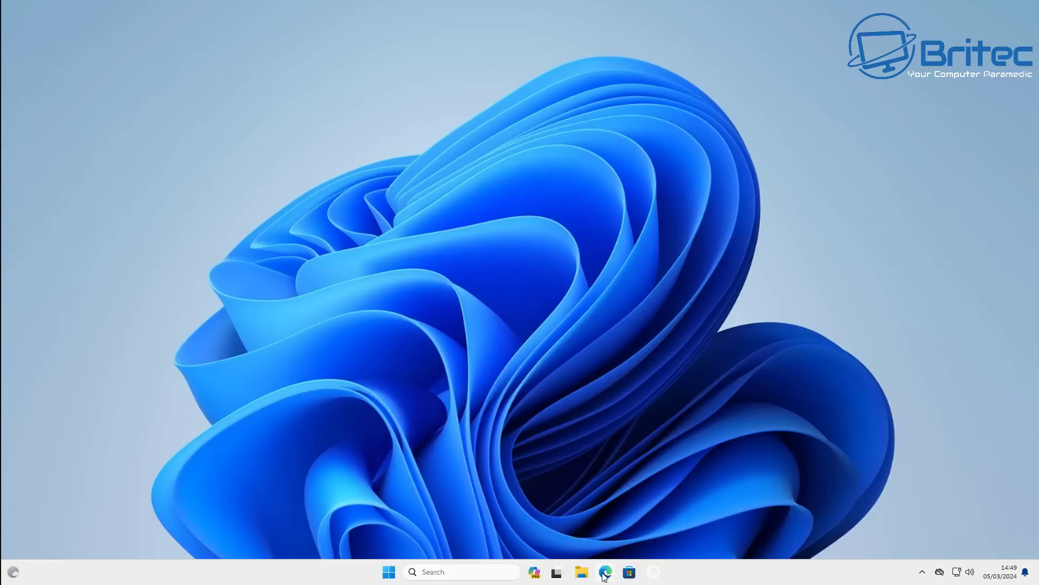
Show rufus.ie in Edge, scrolled to the Rufus 4.4 releases download table
click(605, 572)
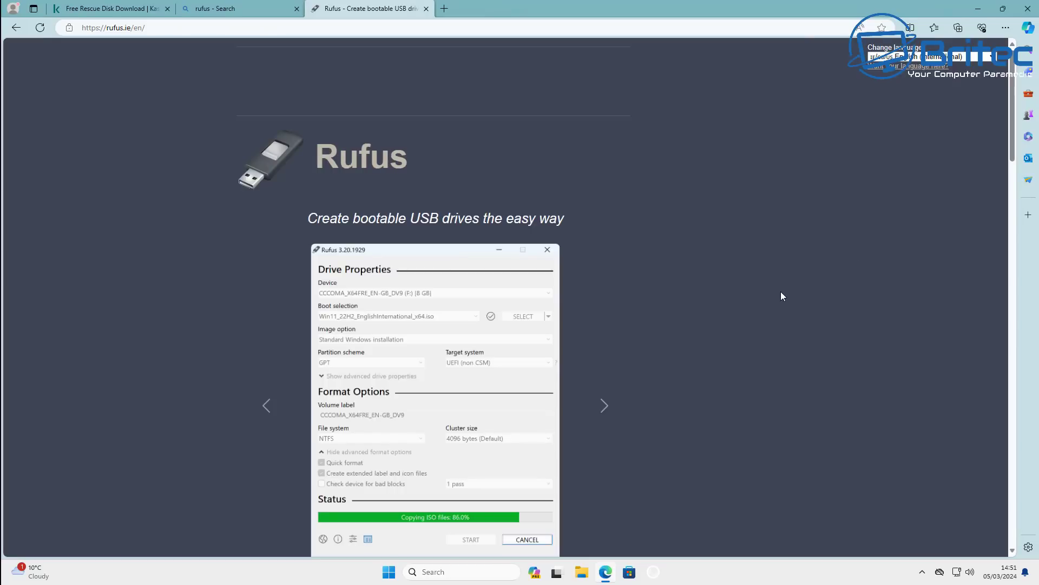
scroll(680, 332, down, 7)
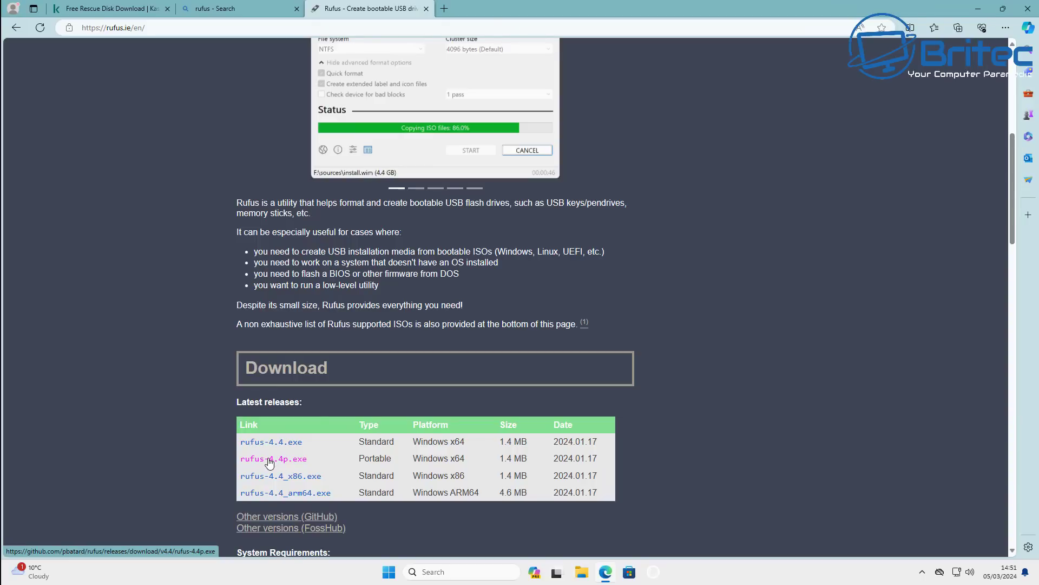
Download and run rufus-4.4.exe, then load krd.iso as the disc image
click(278, 445)
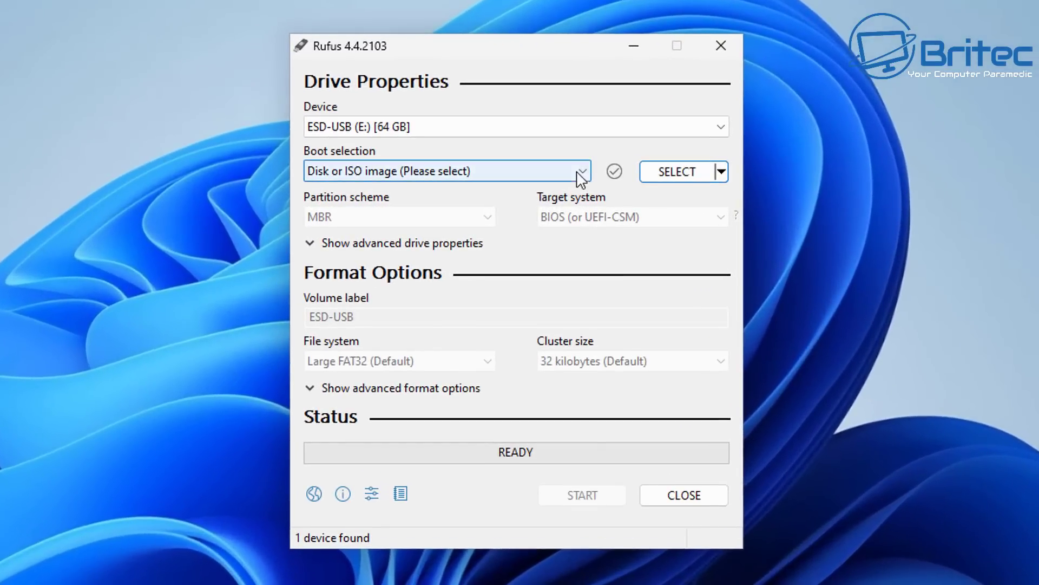
click(676, 172)
click(793, 516)
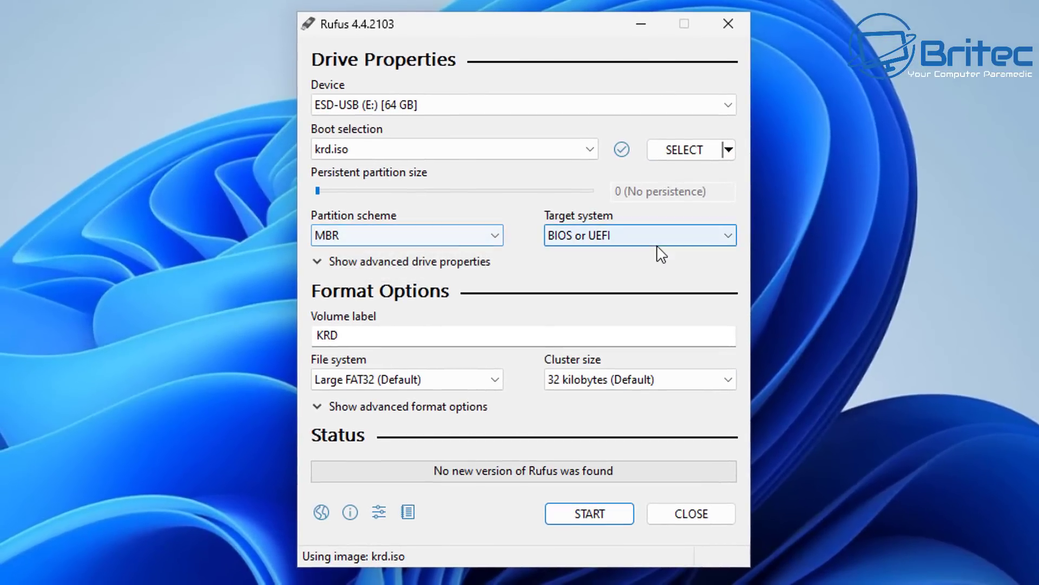
Keep target system BIOS or UEFI and the partition scheme on MBR, not GPT
click(650, 265)
click(650, 265)
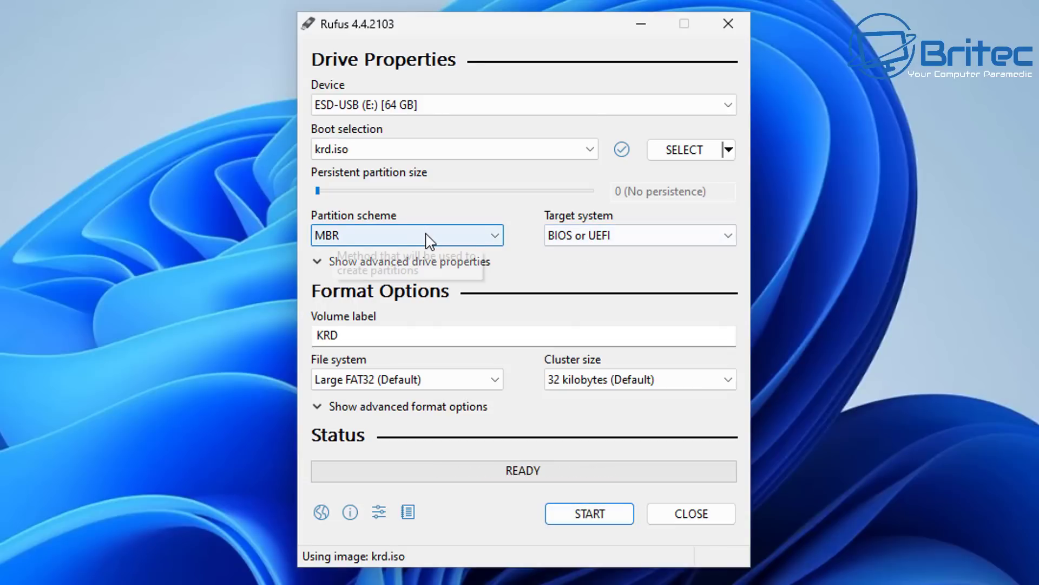
click(479, 239)
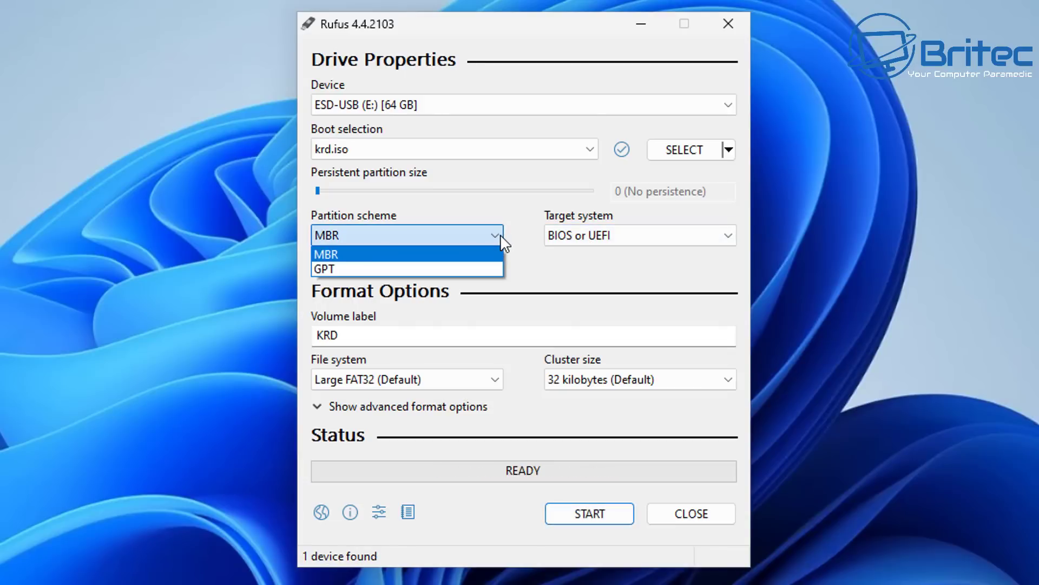
click(521, 214)
click(443, 242)
click(424, 270)
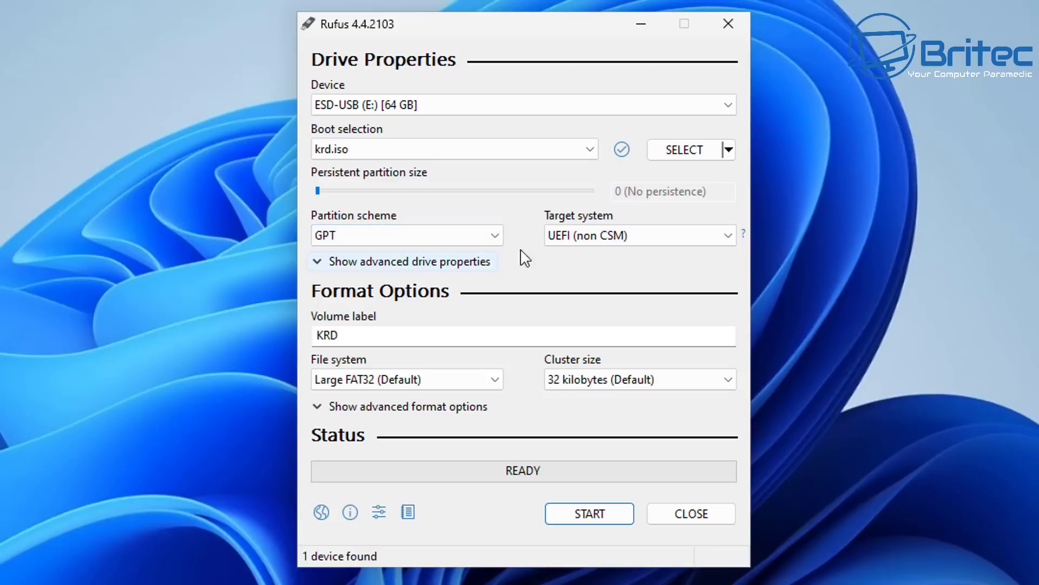
click(421, 250)
click(395, 258)
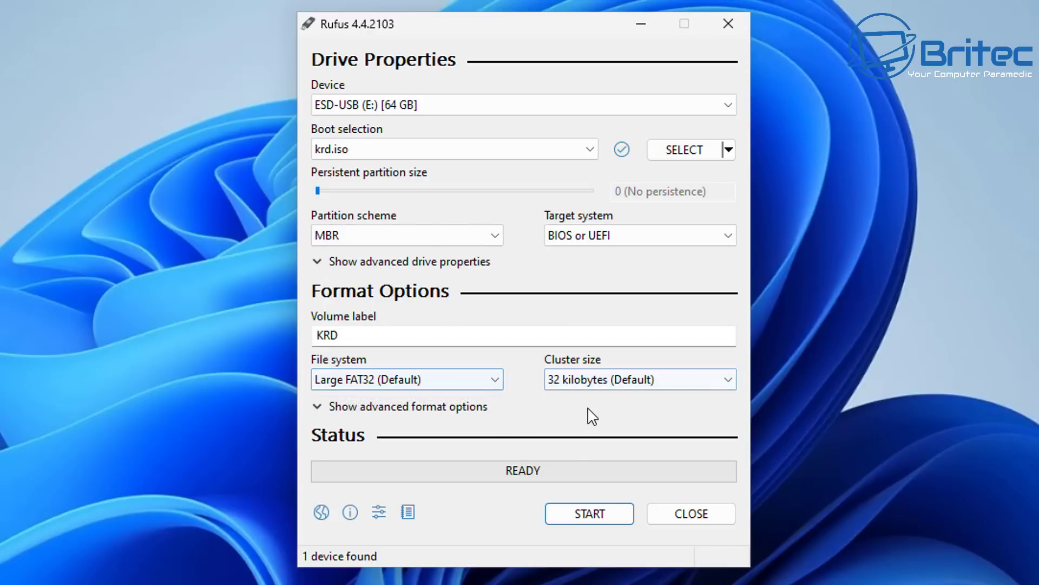
Write krd.iso to the USB in ISO Image mode with Grub files, then close Rufus
click(577, 518)
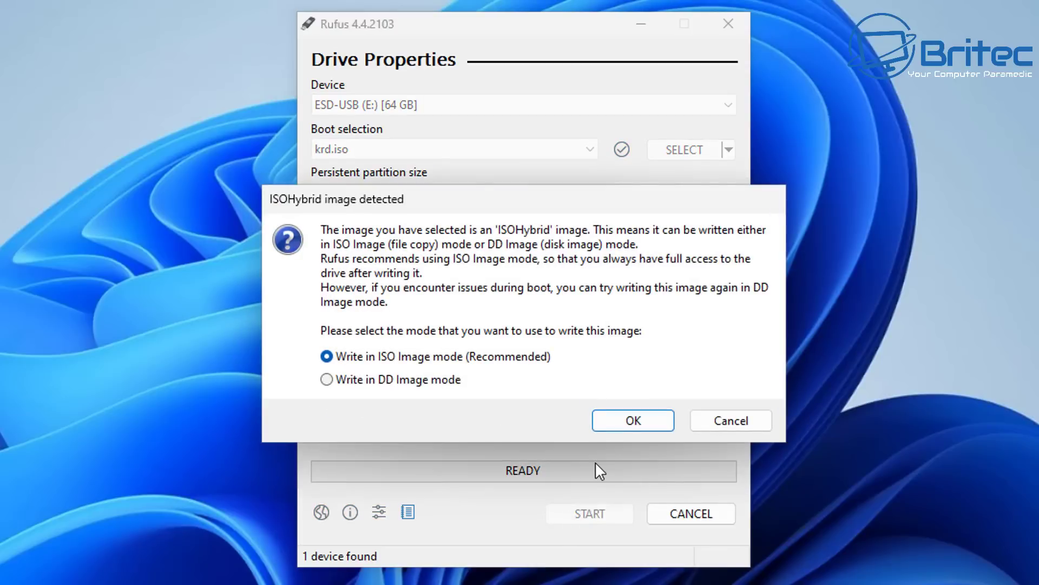
click(631, 417)
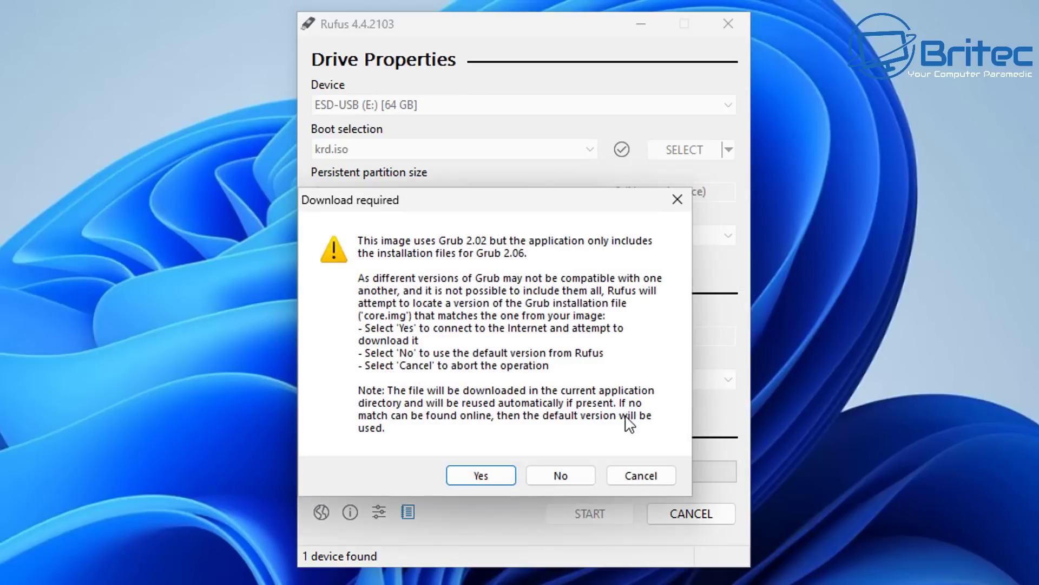
click(478, 476)
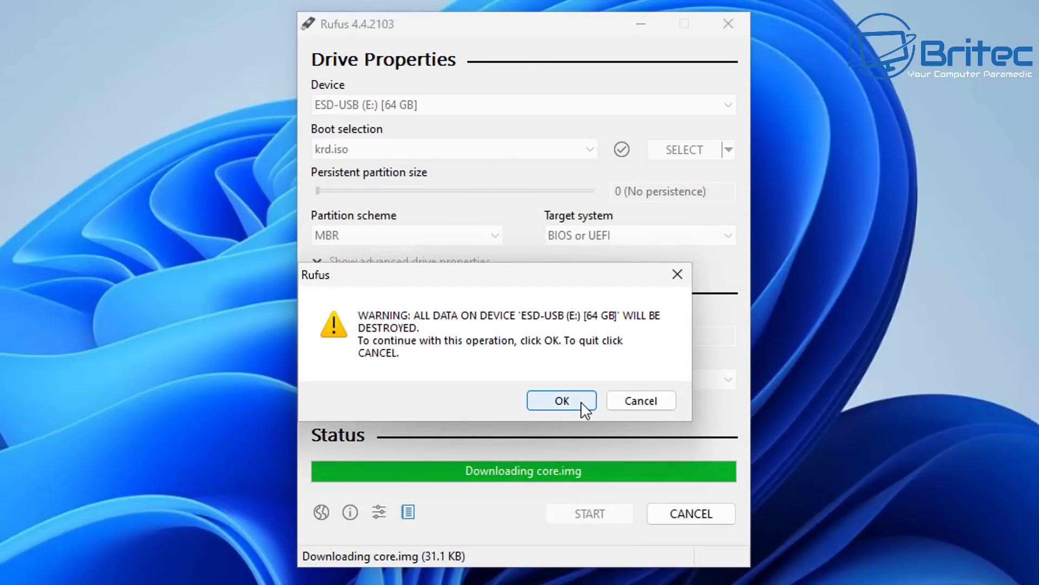
click(563, 400)
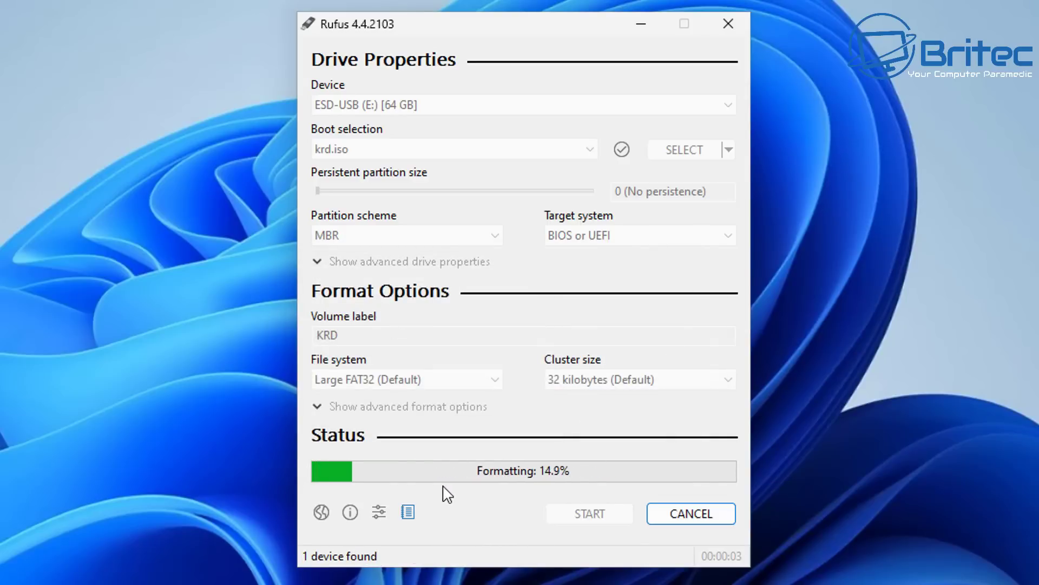
click(693, 514)
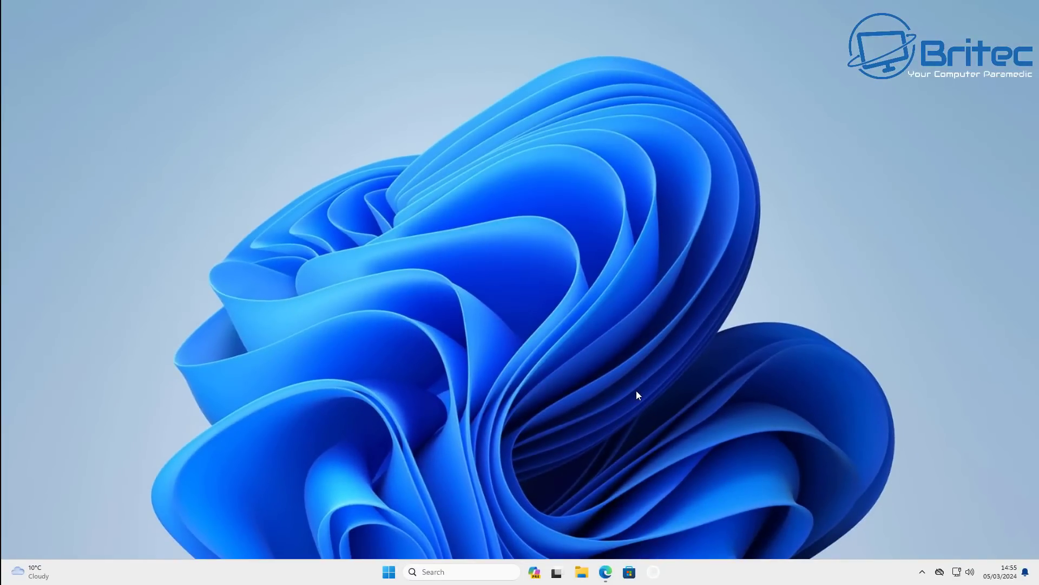
Restart Windows and boot from the EFI VMware Virtual SATA CDROM Drive
click(388, 576)
click(654, 534)
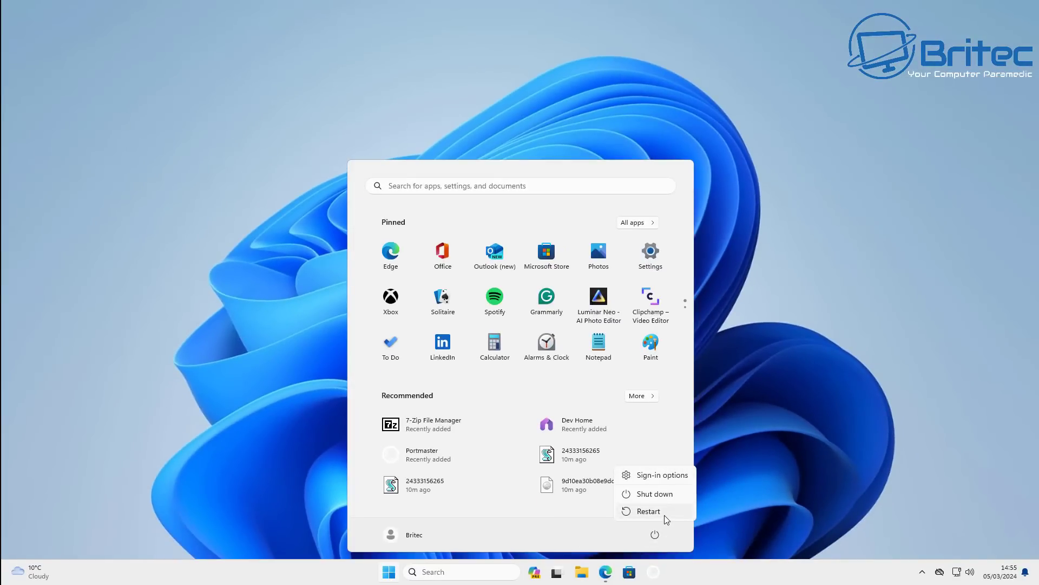
click(665, 513)
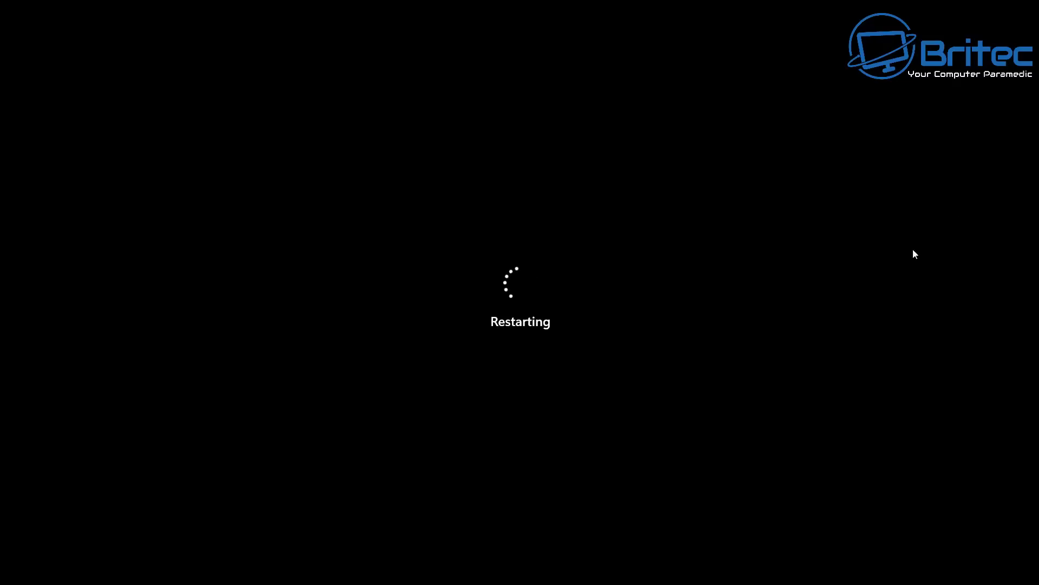
key(Down)
key(Down)
key(Down)
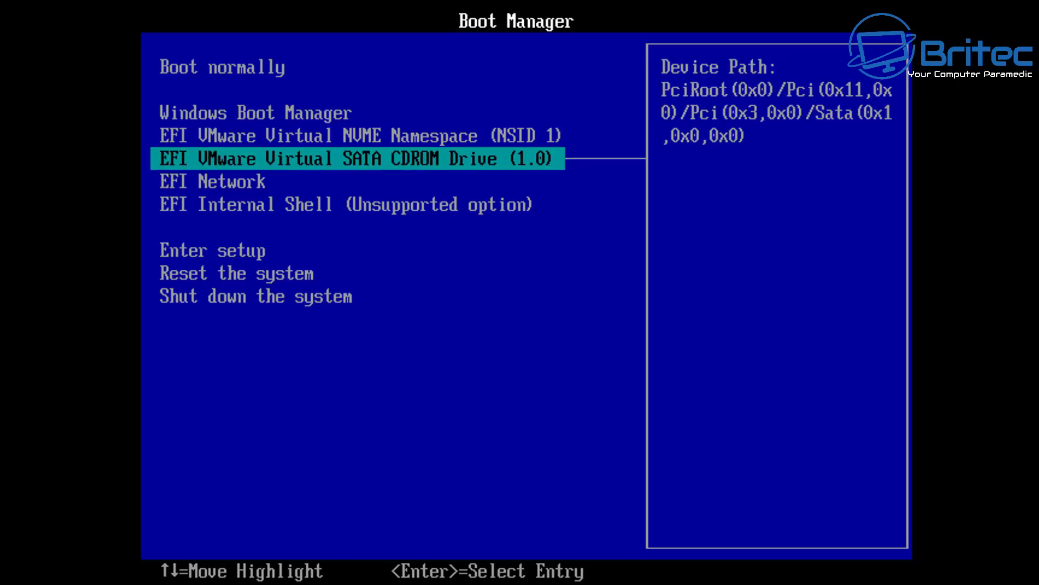
key(Return)
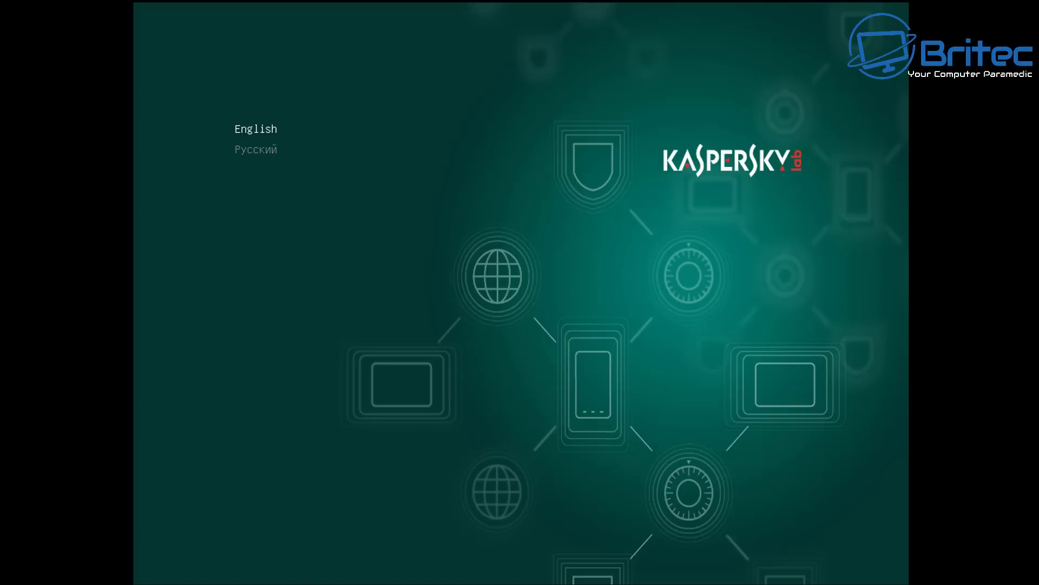
Pick English and boot Kaspersky Rescue Disk in Graphic mode
key(Return)
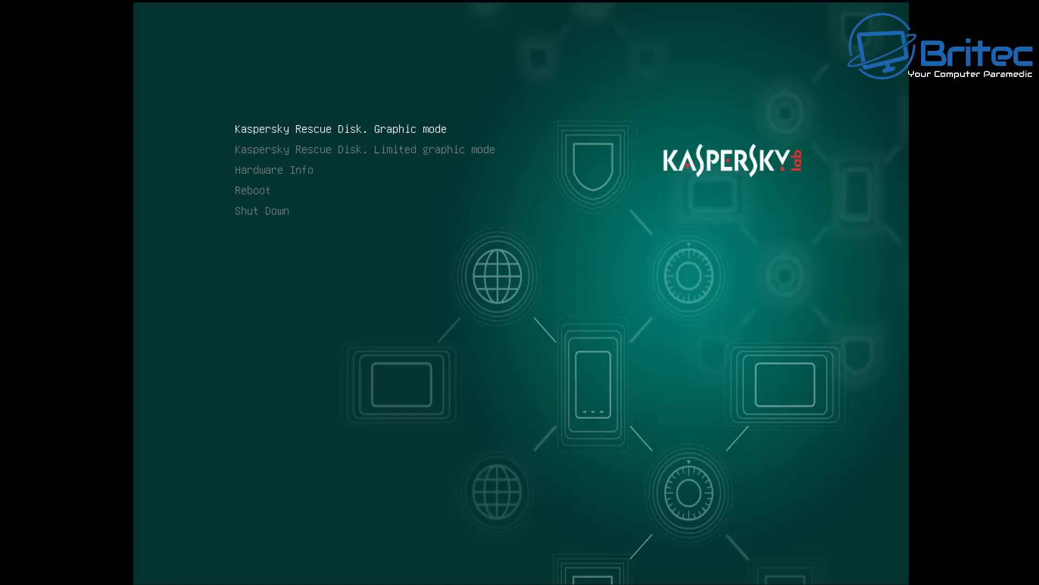
key(Return)
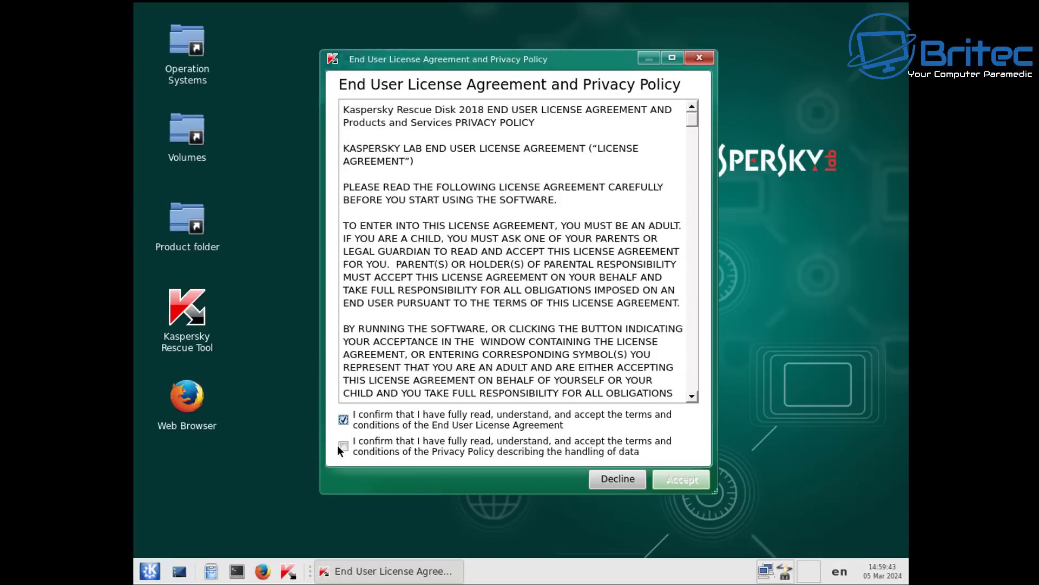
Tick the Privacy Policy checkbox and accept the licence agreement
click(343, 446)
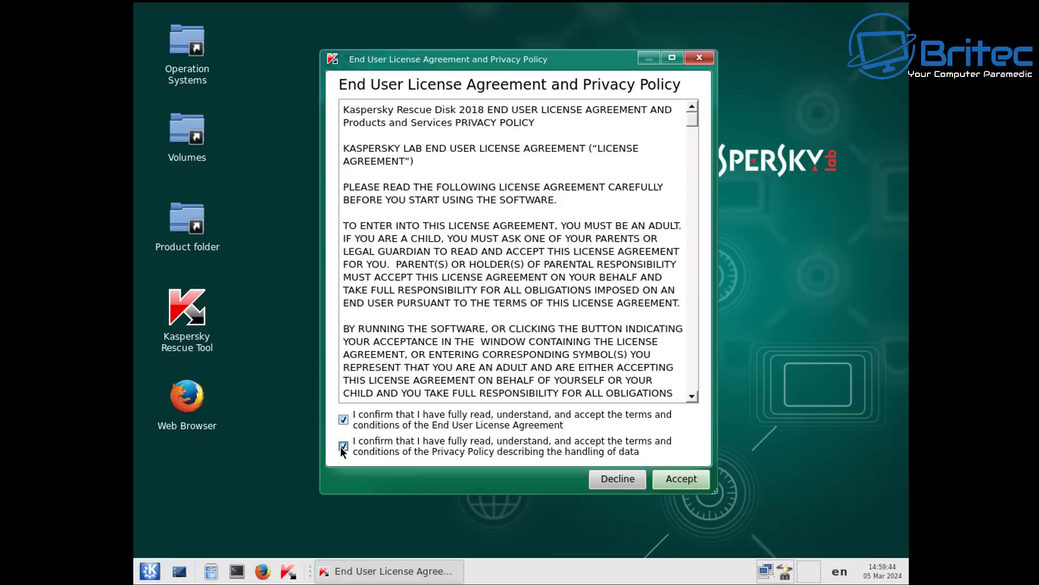
click(671, 479)
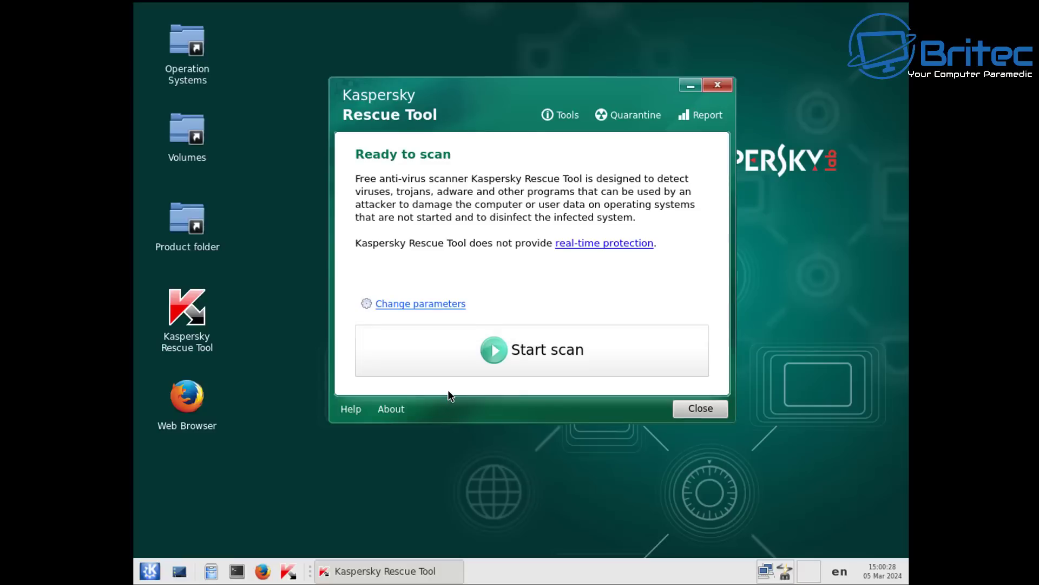
Scan the computer, delete all three detected objects, then disinfect with an advanced scan
click(528, 350)
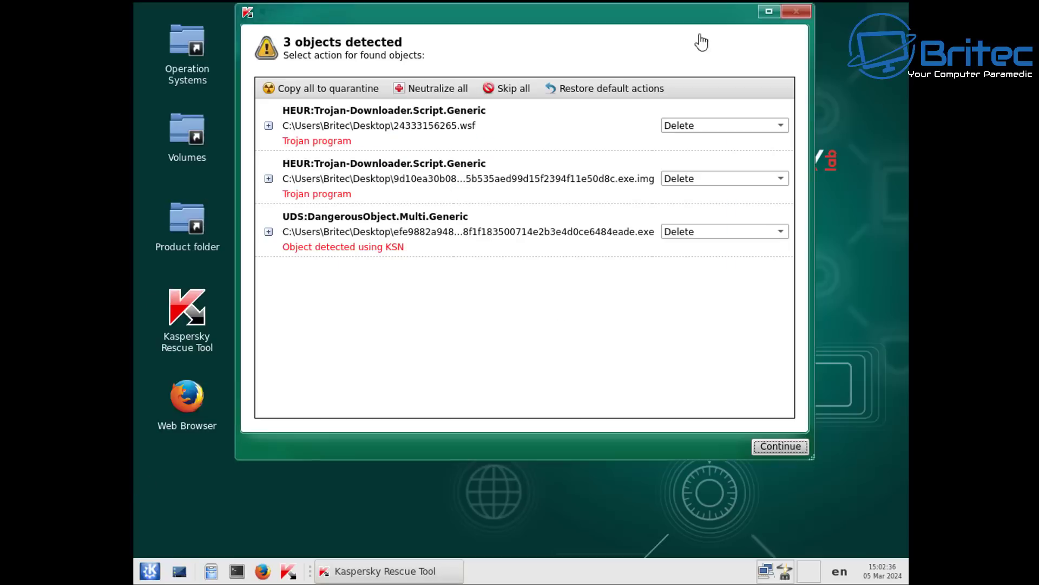
drag(593, 10, 593, 56)
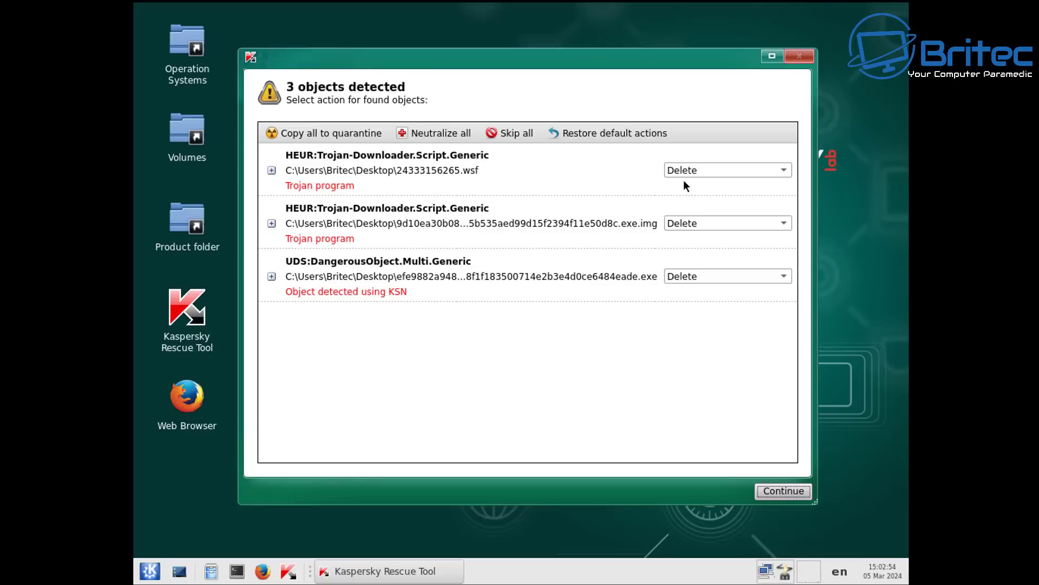
click(780, 491)
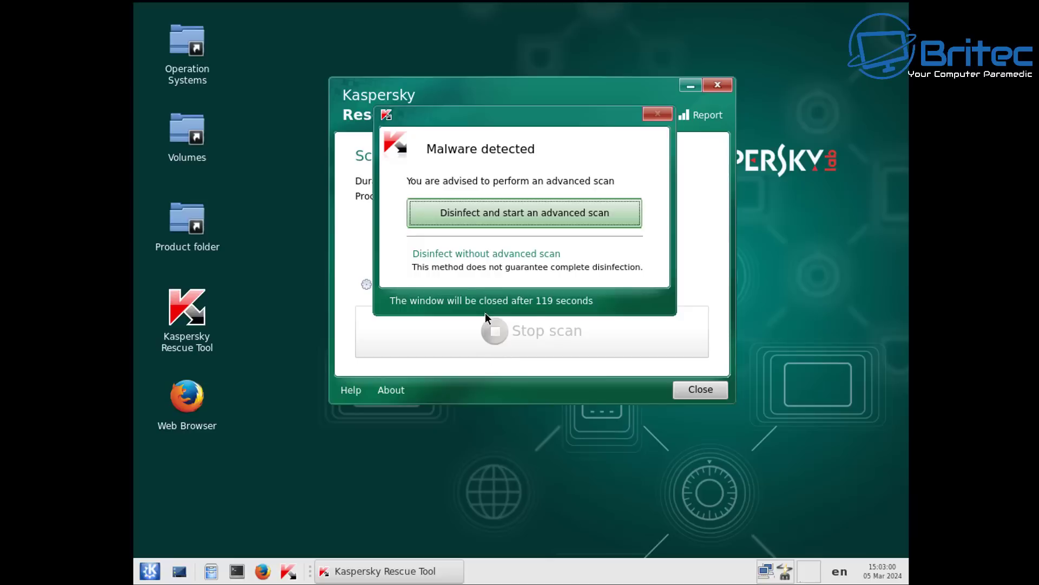
click(495, 219)
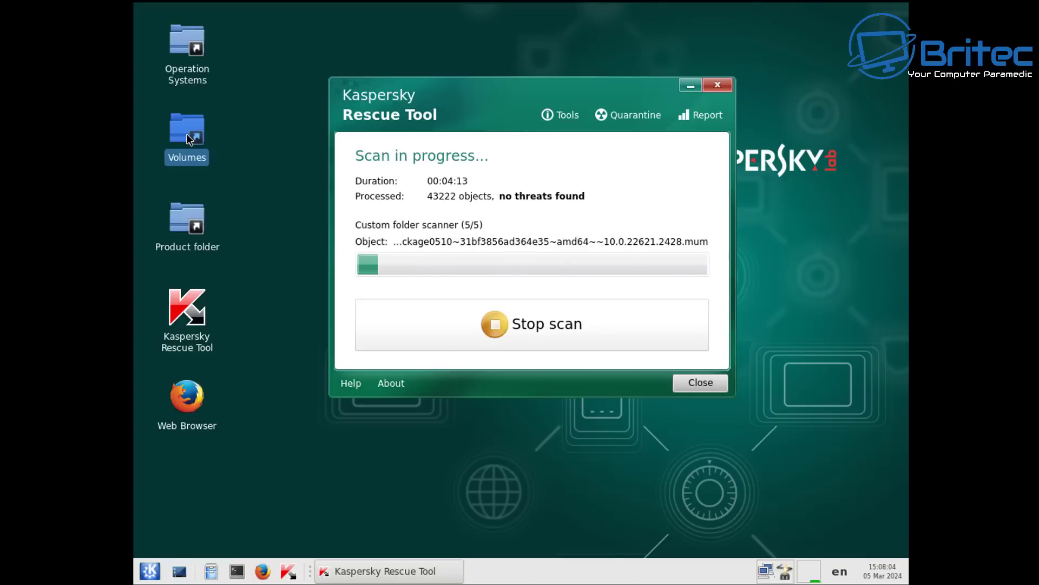
Navigate Volumes > nvme0n1p3 > Users > user folder > Downloads in File Manager
double_click(186, 135)
drag(403, 18, 499, 43)
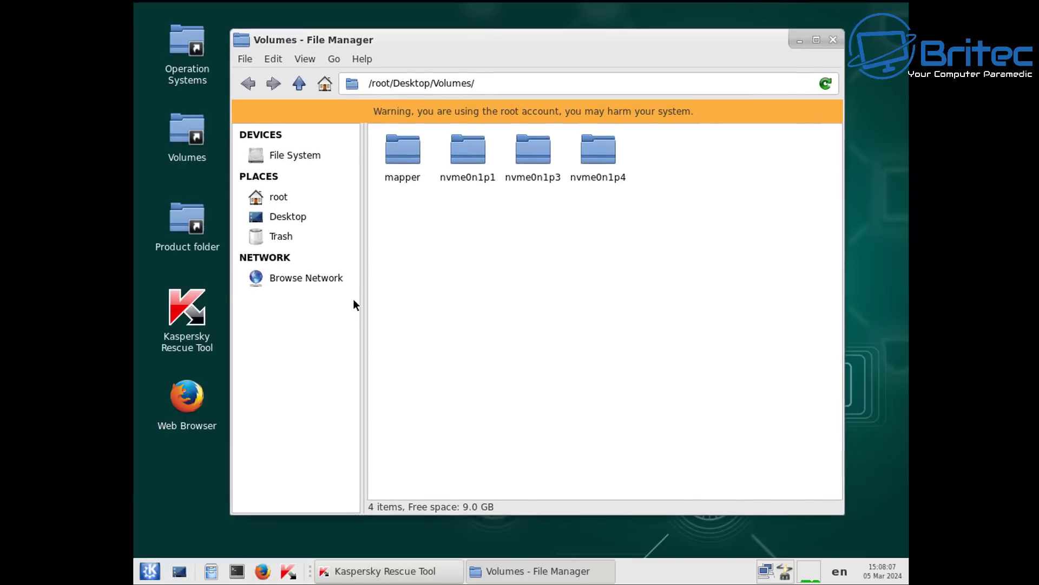
click(545, 157)
double_click(545, 157)
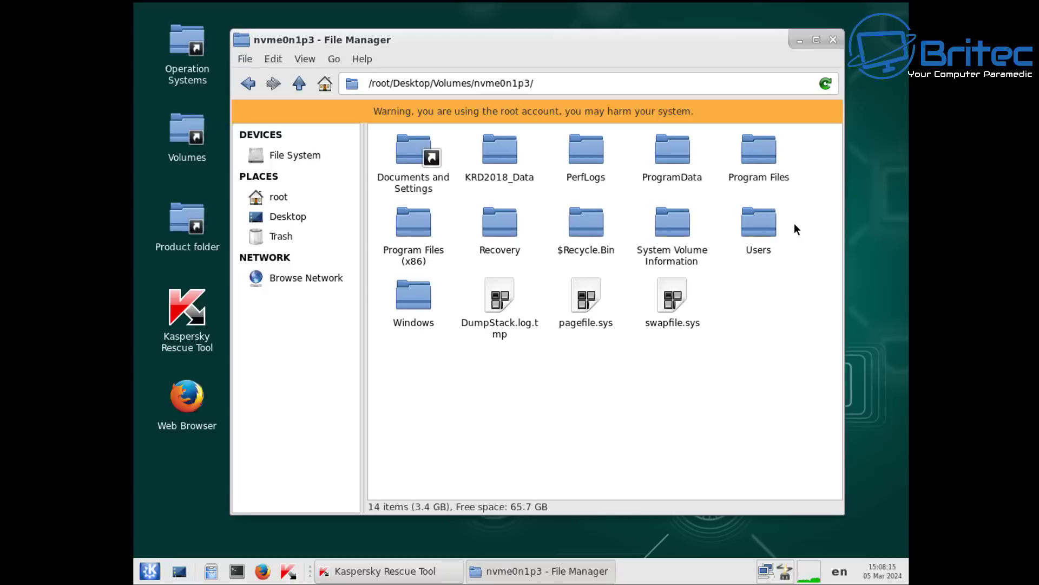
double_click(766, 224)
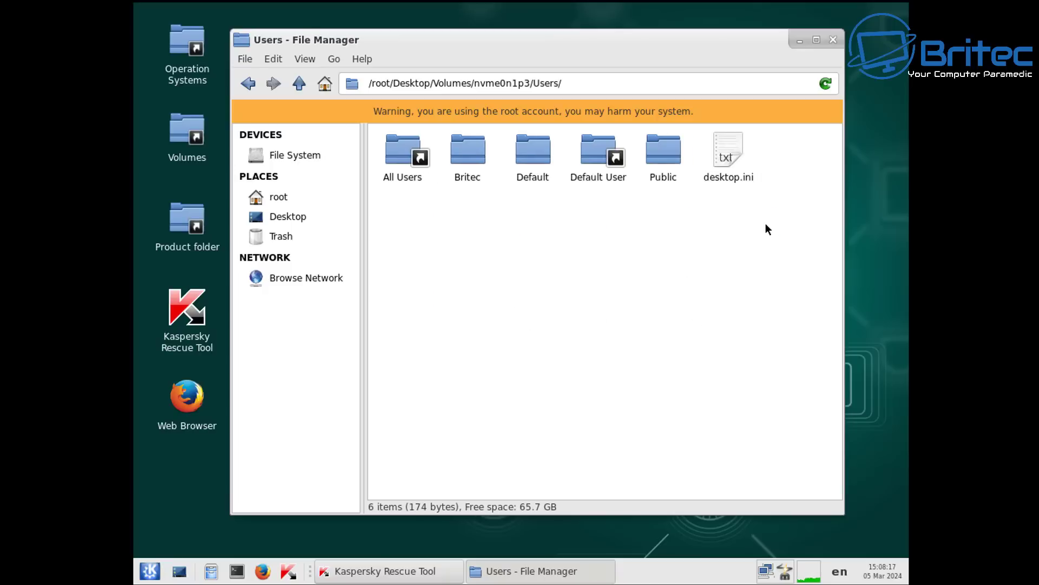
double_click(469, 153)
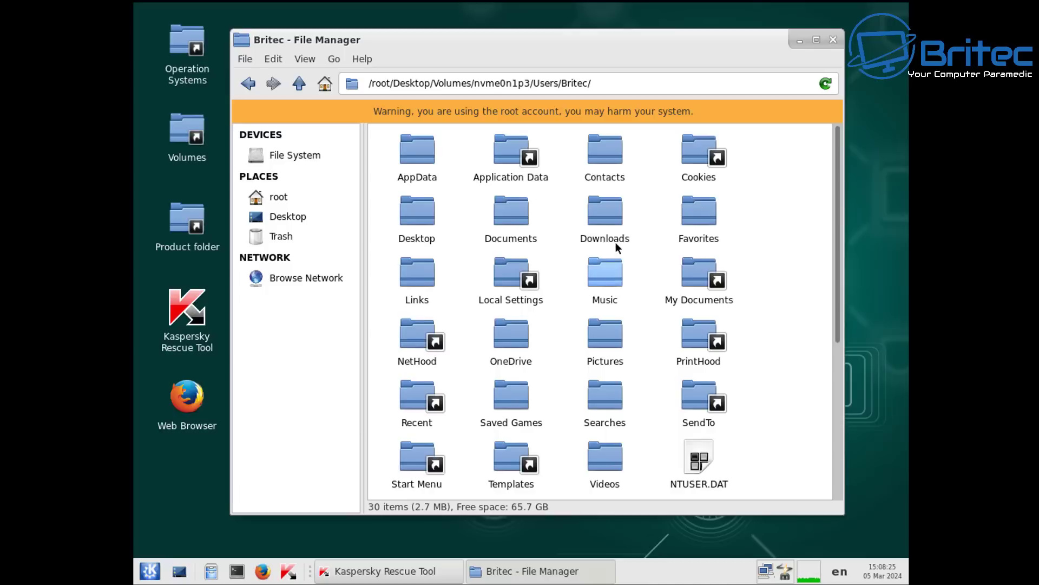
double_click(611, 213)
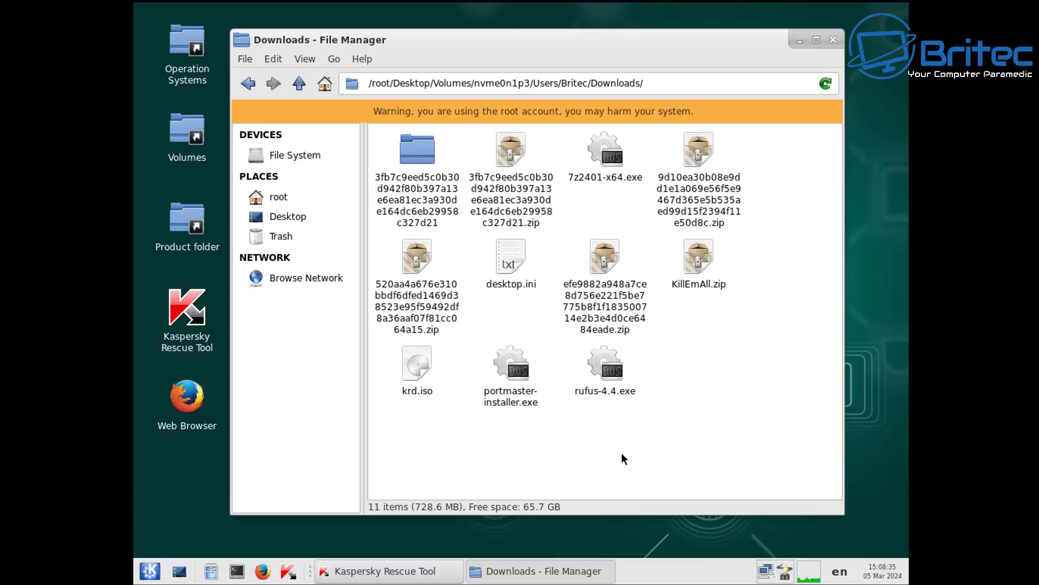
Permanently delete the nine selected downloaded items
drag(625, 450, 376, 160)
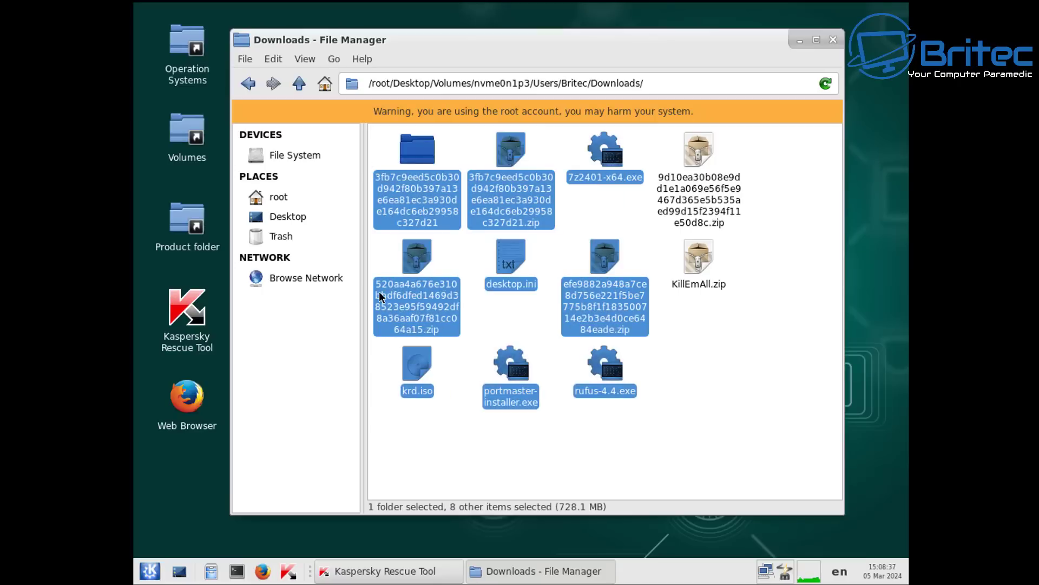
right_click(597, 163)
click(618, 282)
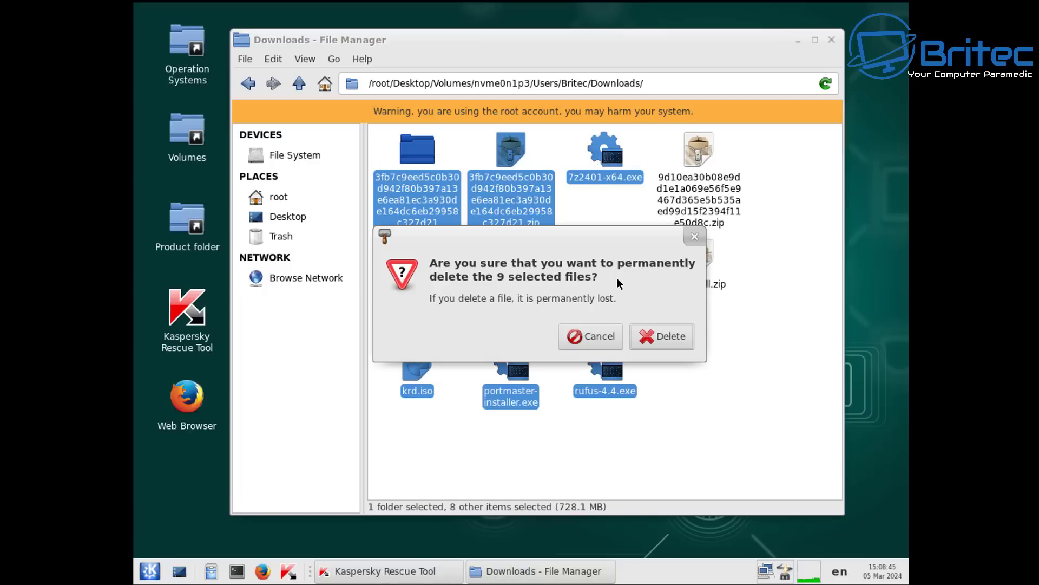
click(661, 336)
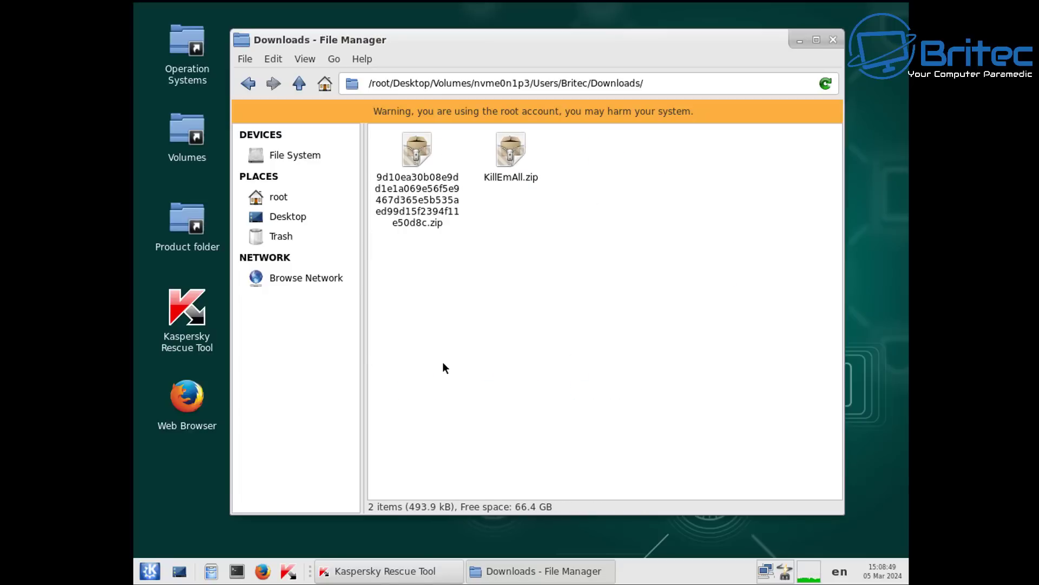
Permanently delete the long hashed-name zip file, leaving only KillEmAll.zip
right_click(411, 169)
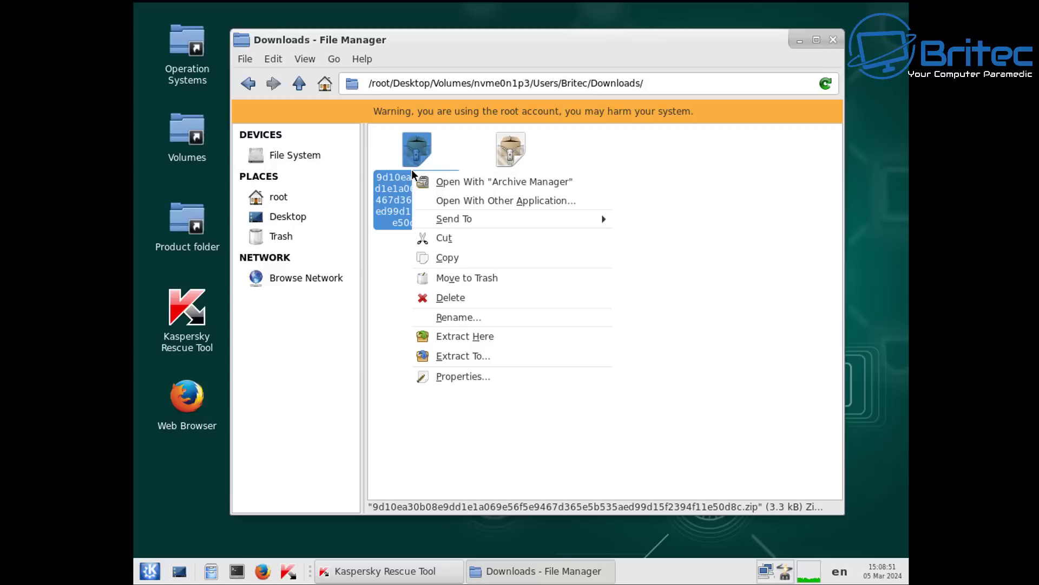
click(479, 299)
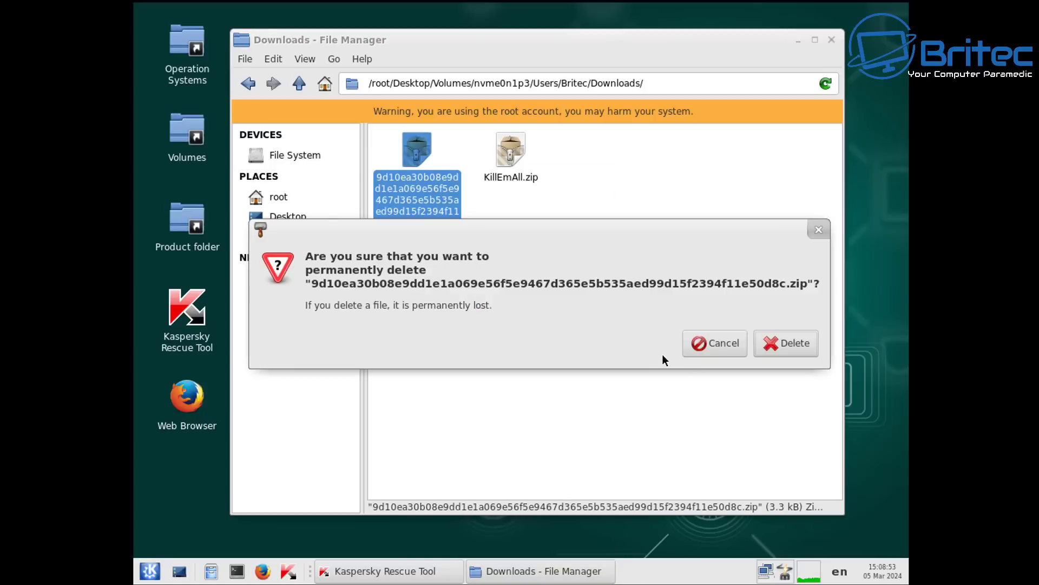
click(791, 343)
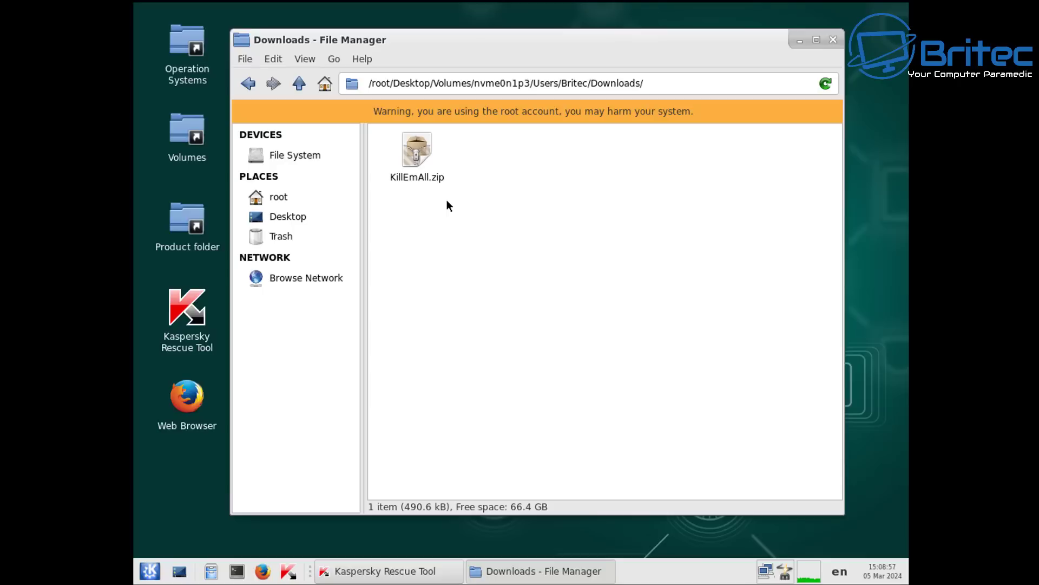
Permanently delete the gzip .tmp archive in Britec's AppData\Local\Temp folder
click(248, 90)
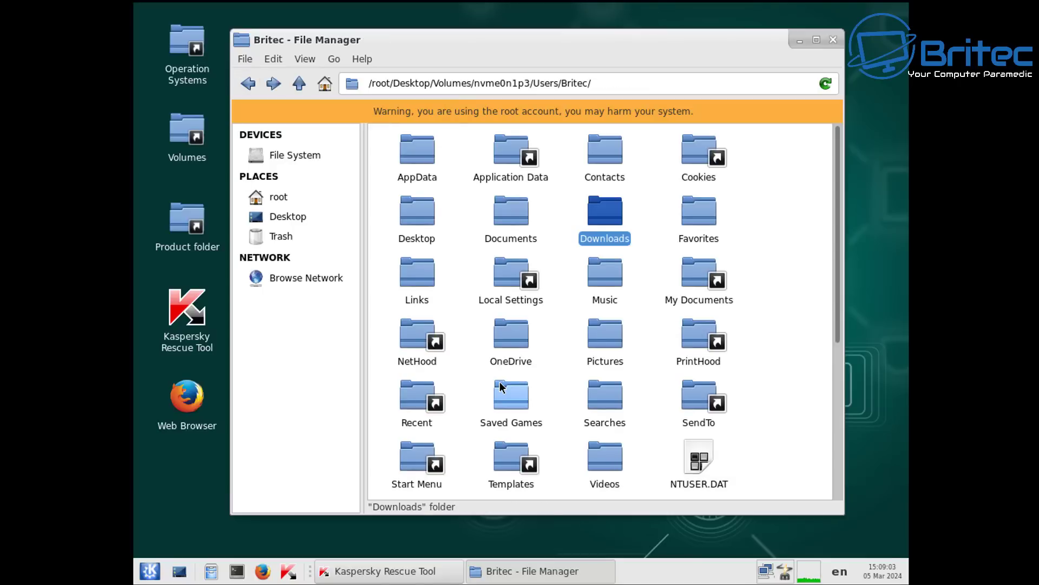
double_click(415, 143)
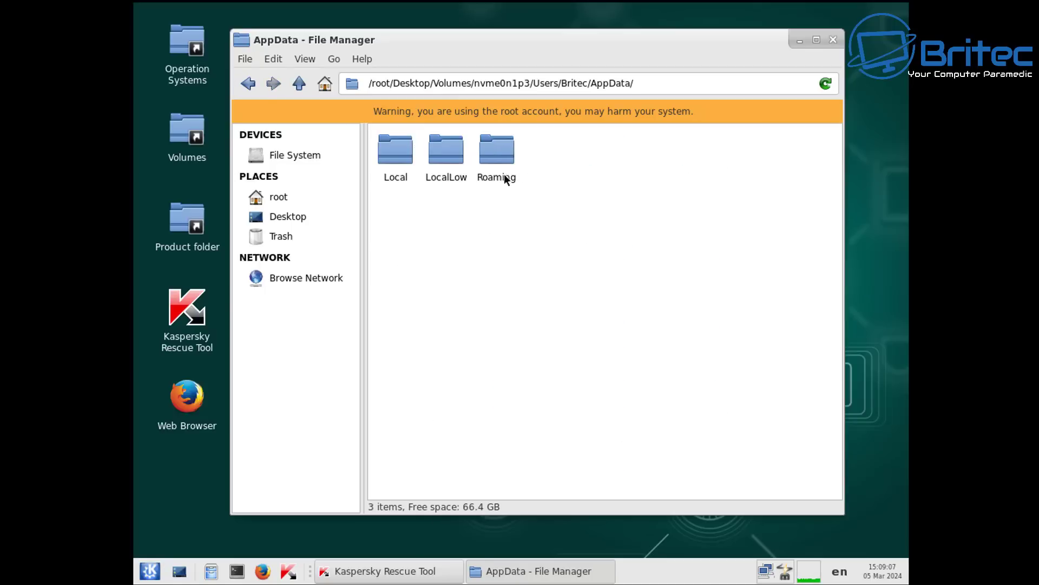
double_click(390, 154)
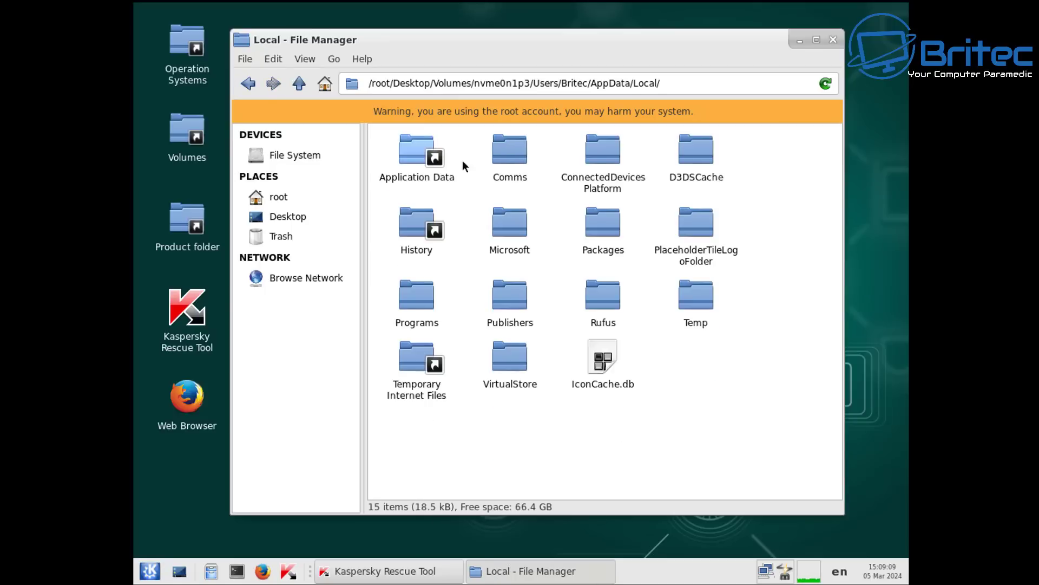
double_click(699, 306)
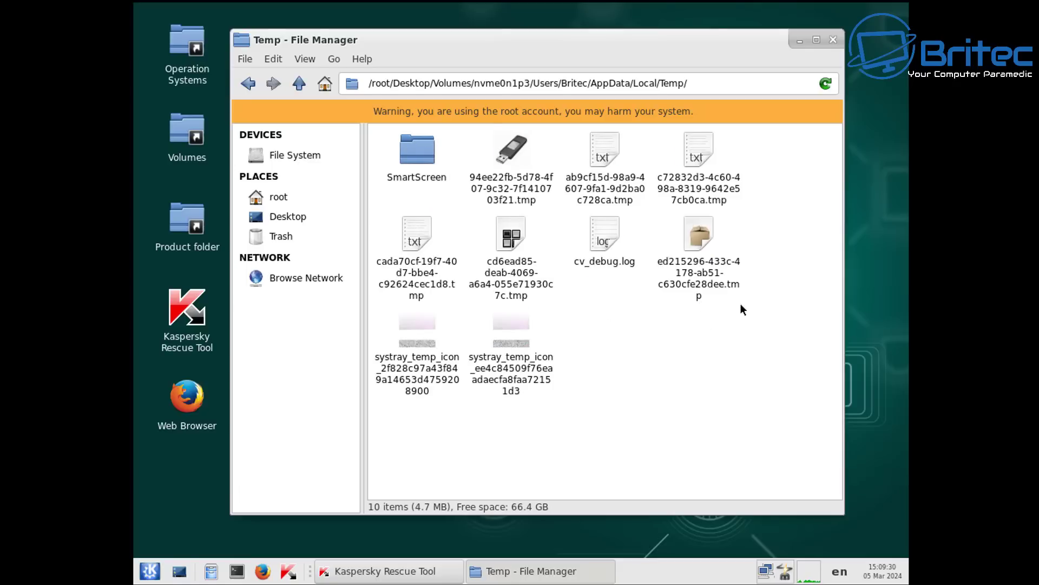
click(712, 249)
right_click(712, 246)
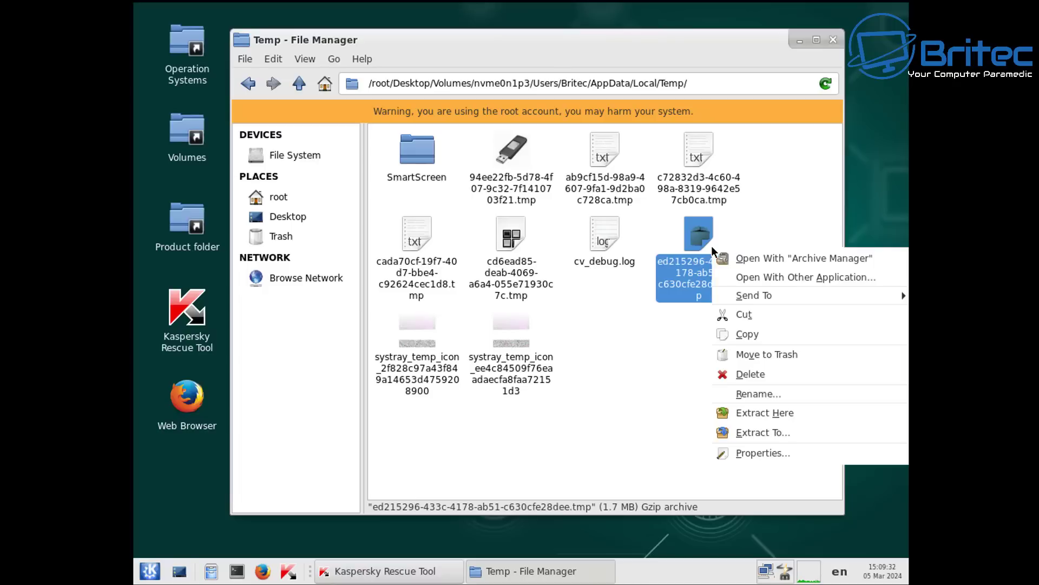
click(766, 376)
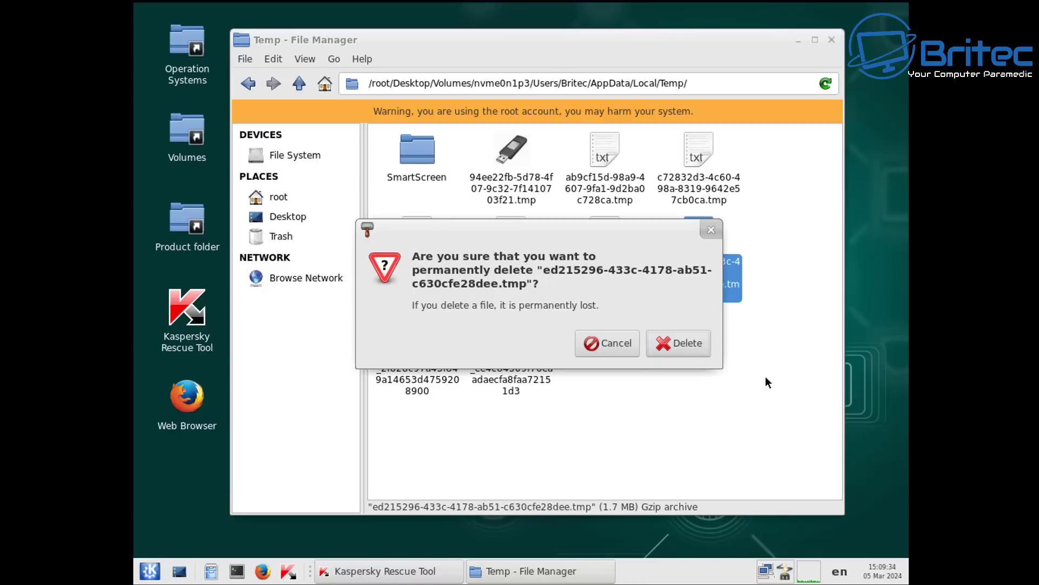
click(687, 349)
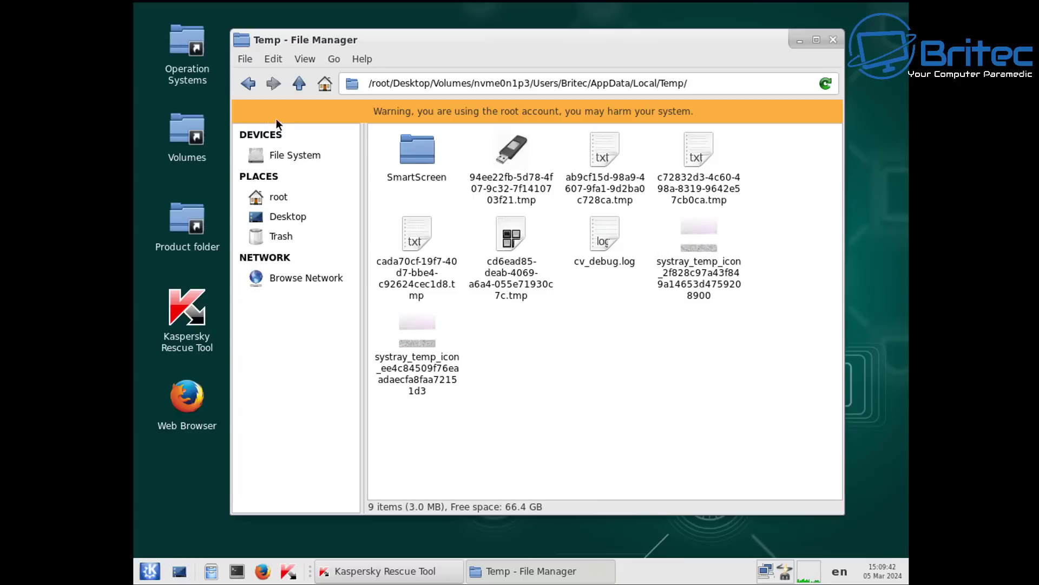
Inspect the AppData\Roaming folder, then return to the Britec user folder
click(251, 86)
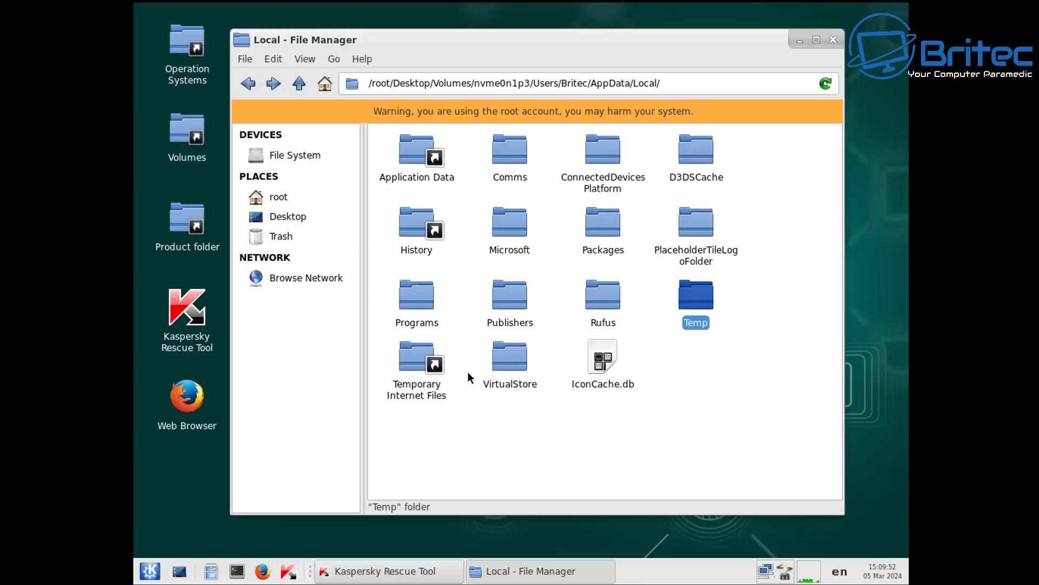
click(247, 87)
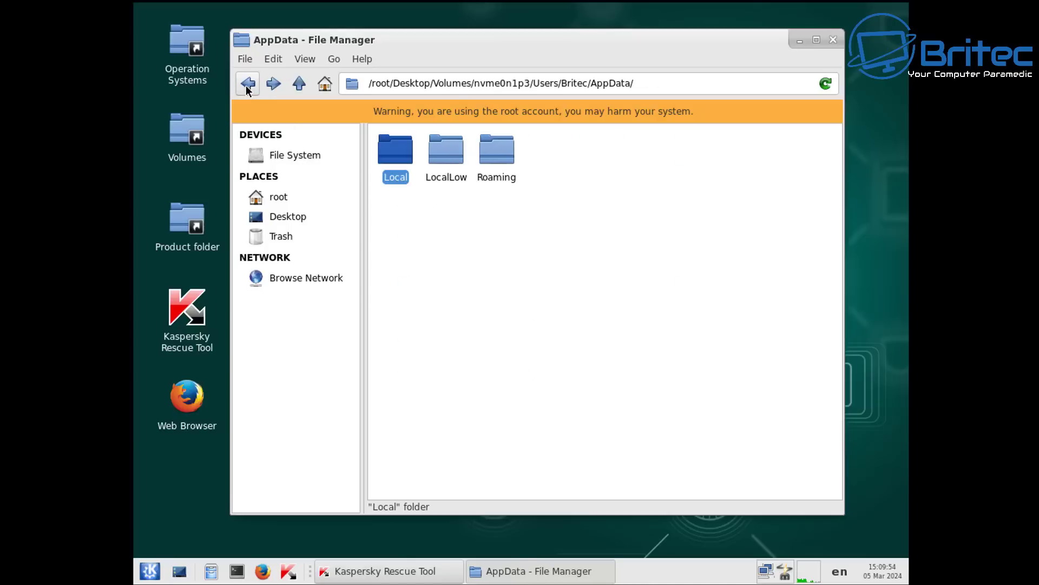
double_click(487, 159)
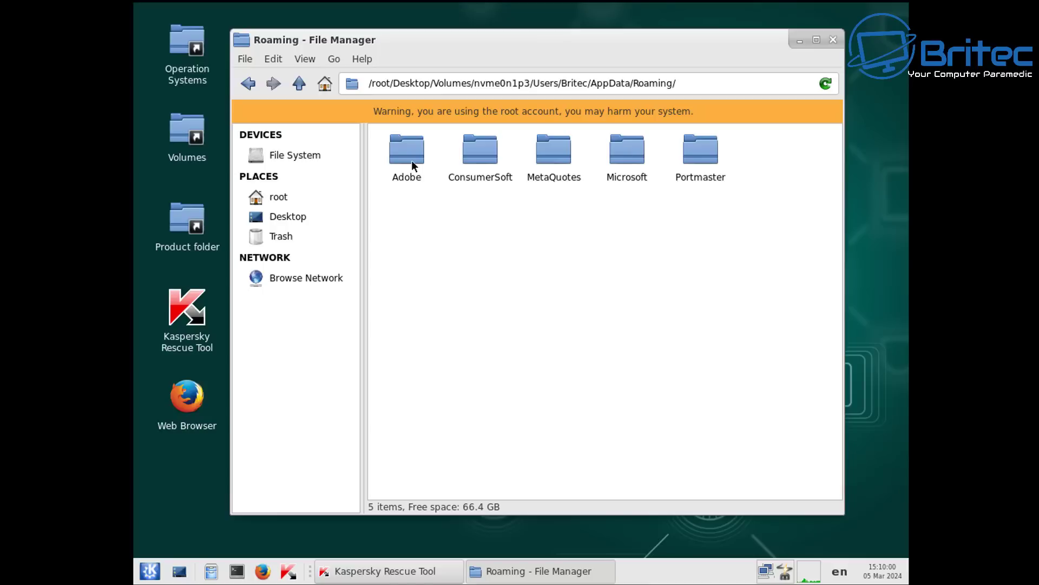
click(248, 84)
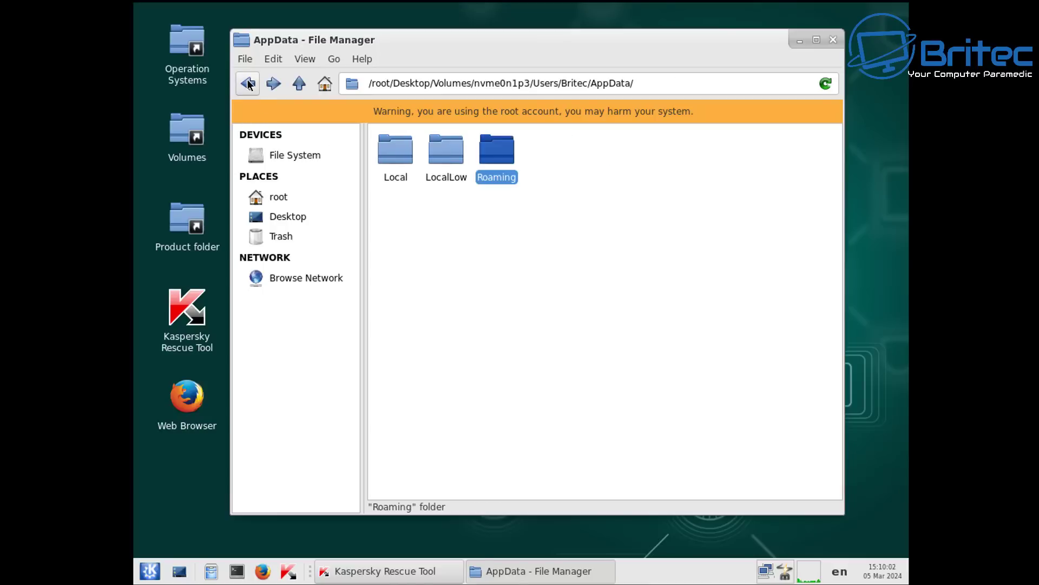
click(248, 84)
Return to the volumes list and open the Trash to confirm it's empty
scroll(744, 401, down, 5)
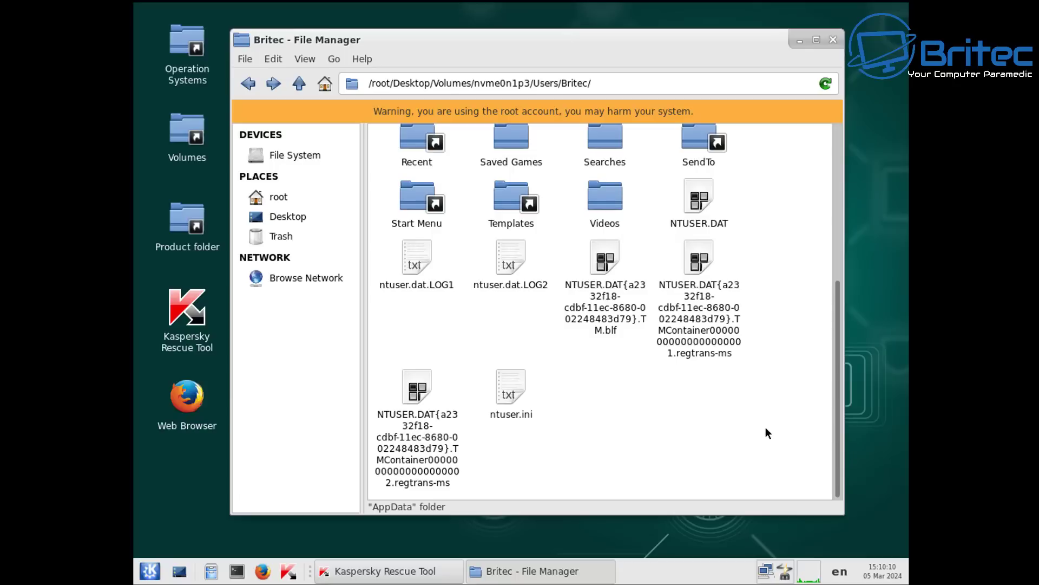
scroll(766, 428, up, 5)
click(248, 85)
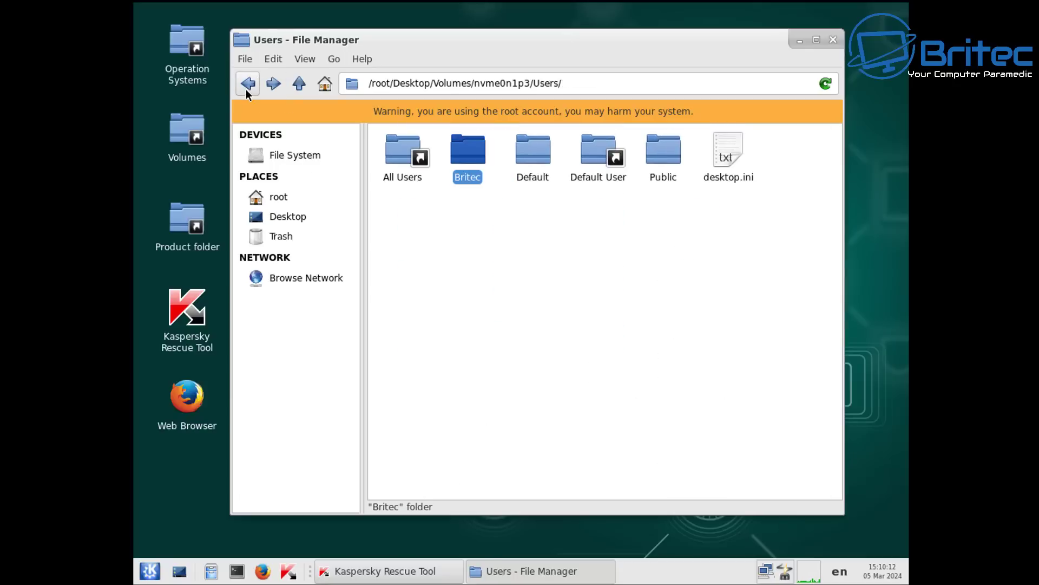
click(246, 91)
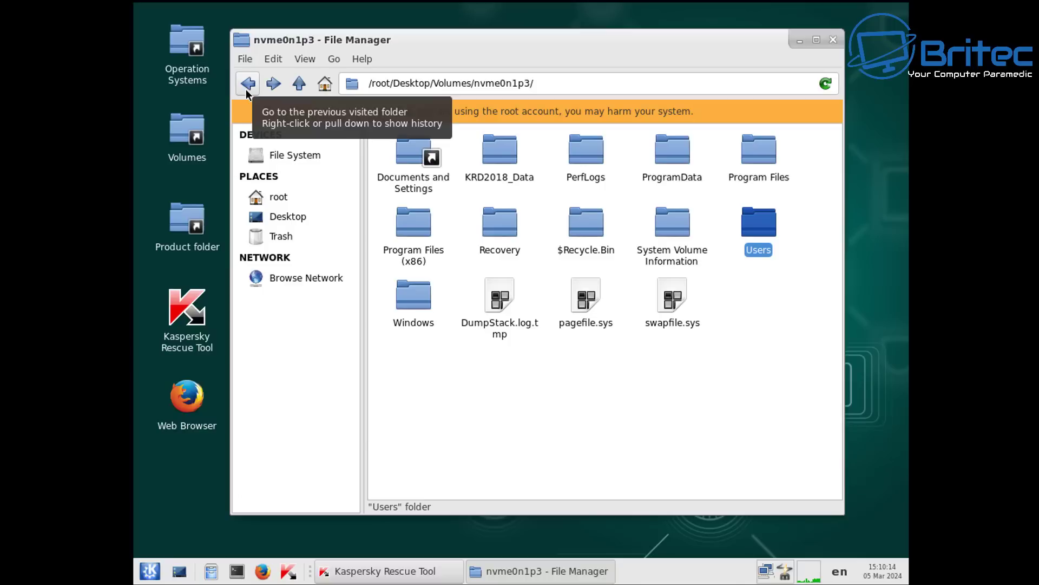
click(247, 95)
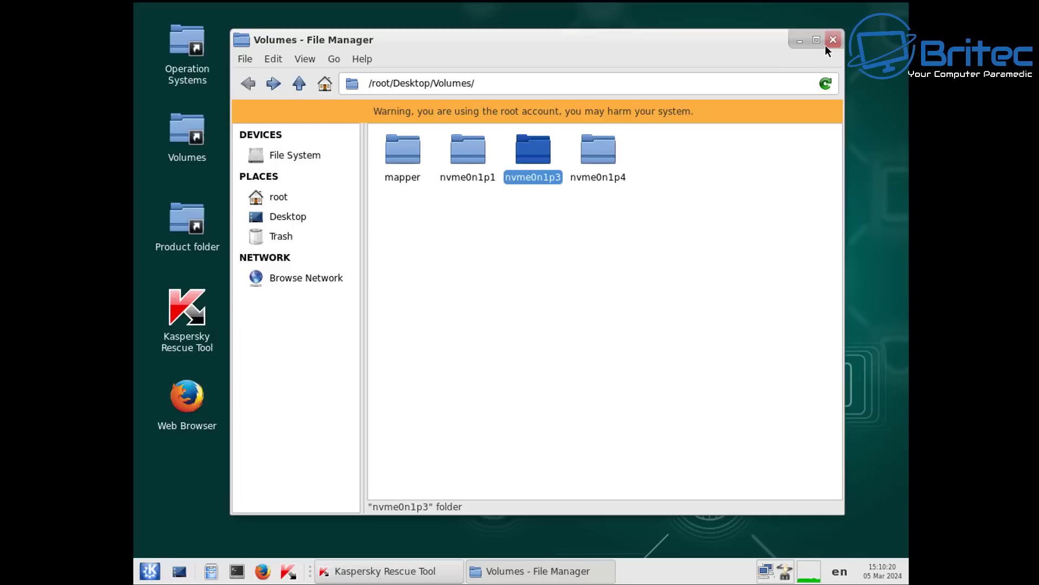
click(284, 236)
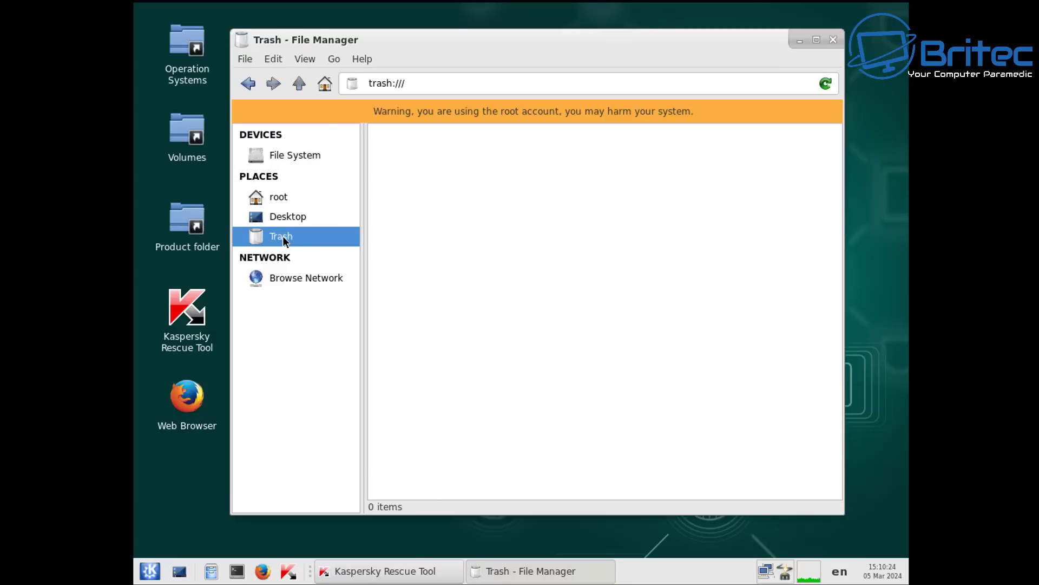
Close the File Manager, cure and quarantine both detected Trojans, then exit Kaspersky Rescue Tool
click(834, 40)
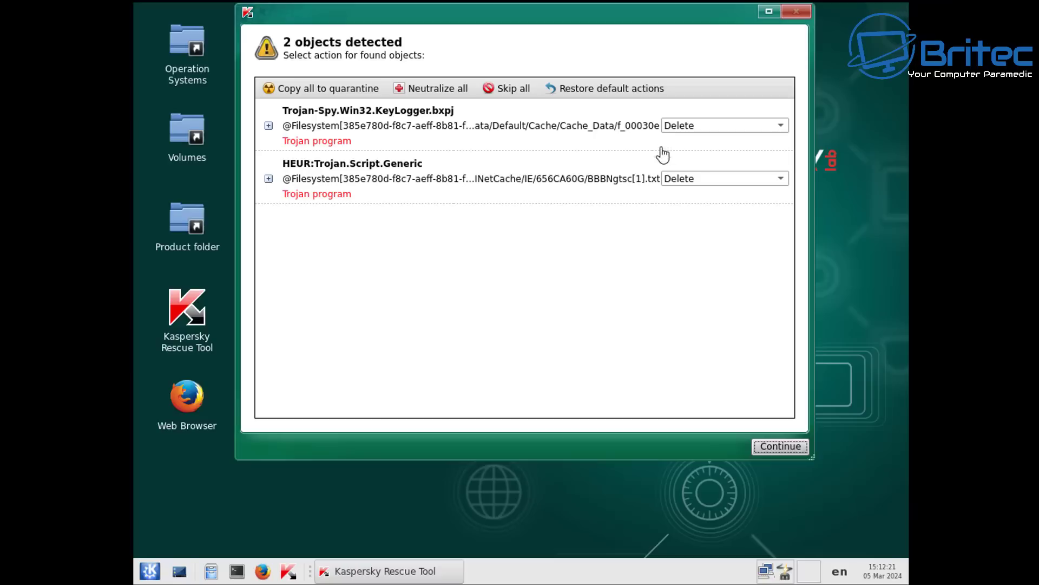
click(773, 445)
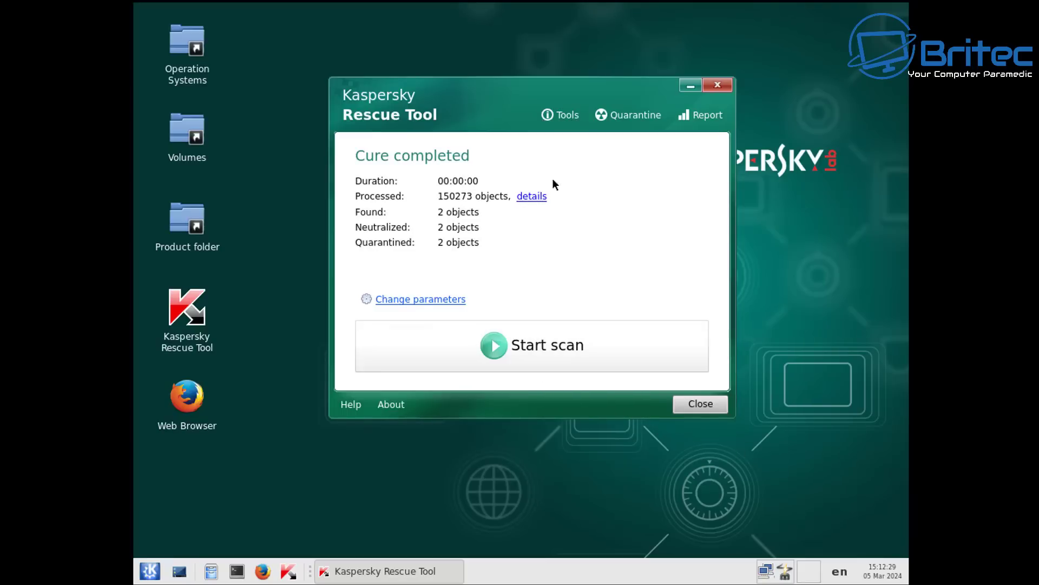
click(692, 407)
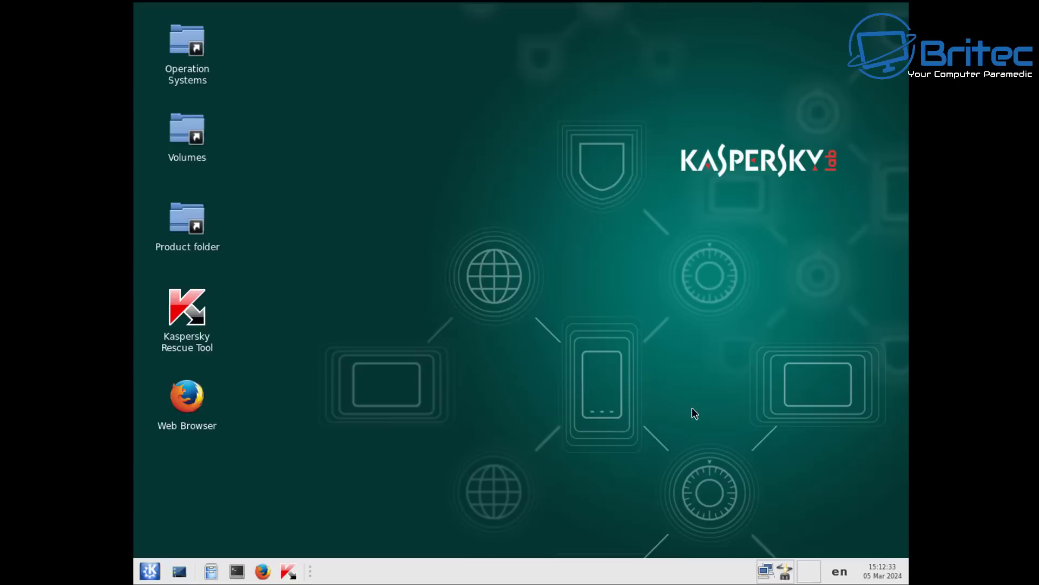
Restart the computer from the Kaspersky Rescue Disk's Leave menu
click(154, 573)
click(170, 548)
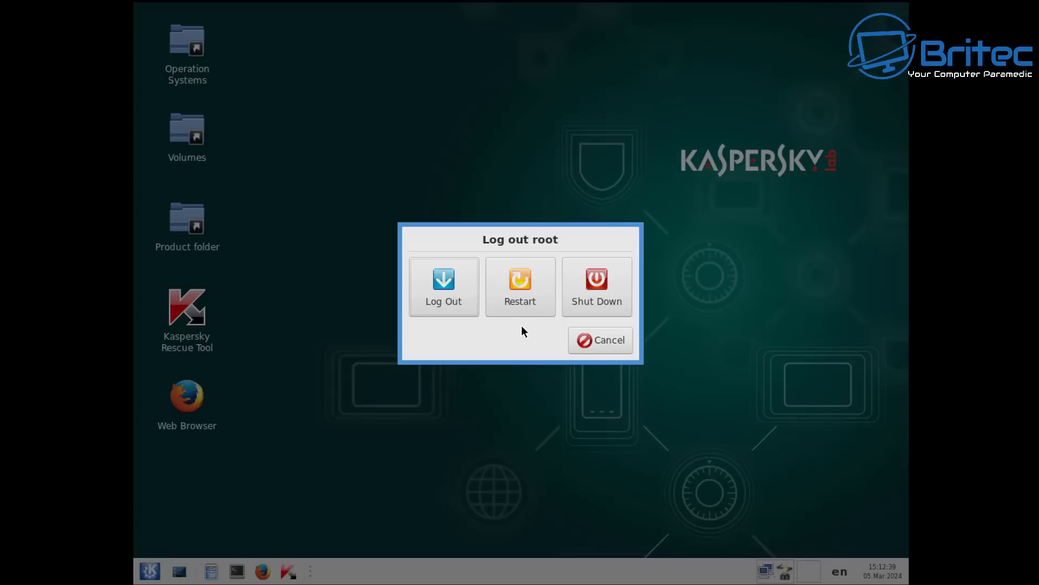
click(520, 313)
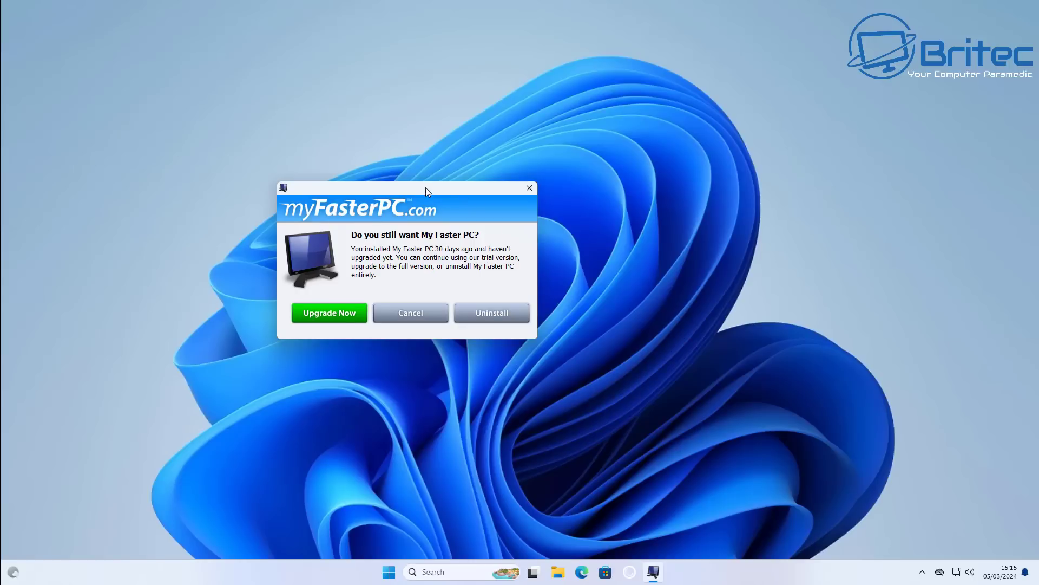
Back in Windows 11, dismiss the myFasterPC upgrade prompt and bring up the Start menu
drag(426, 187, 589, 191)
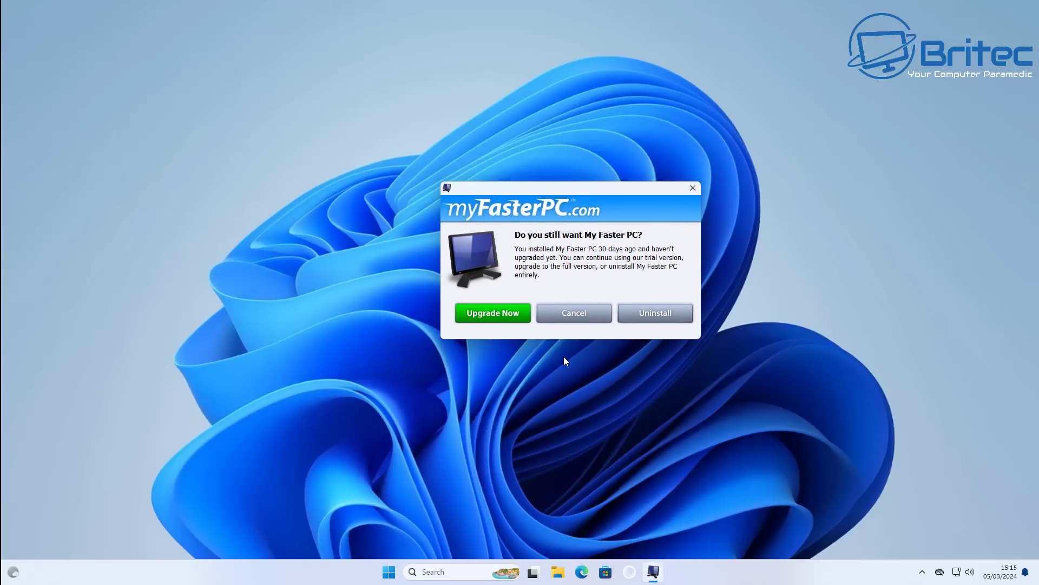
click(691, 189)
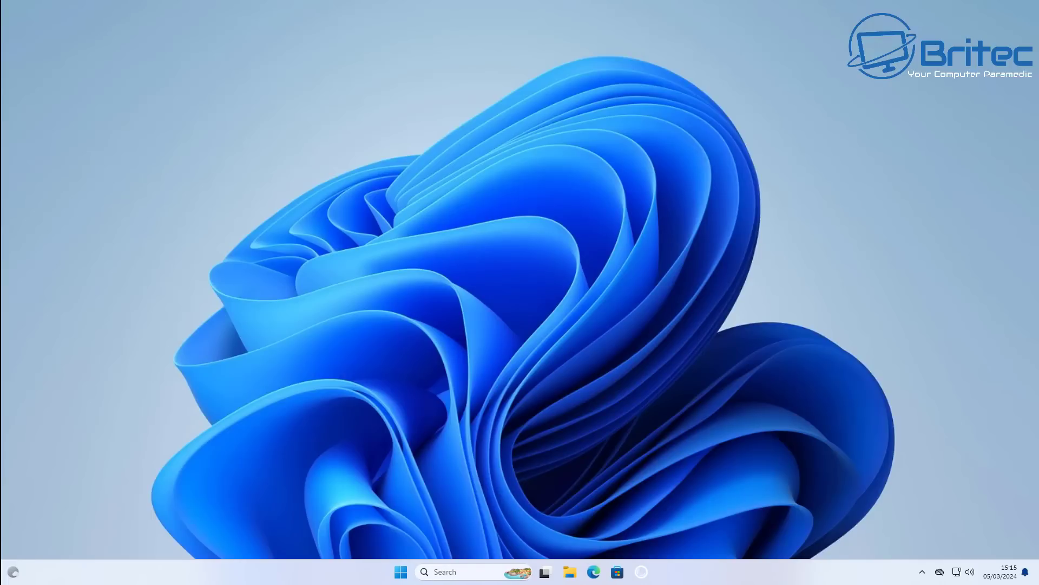
click(403, 576)
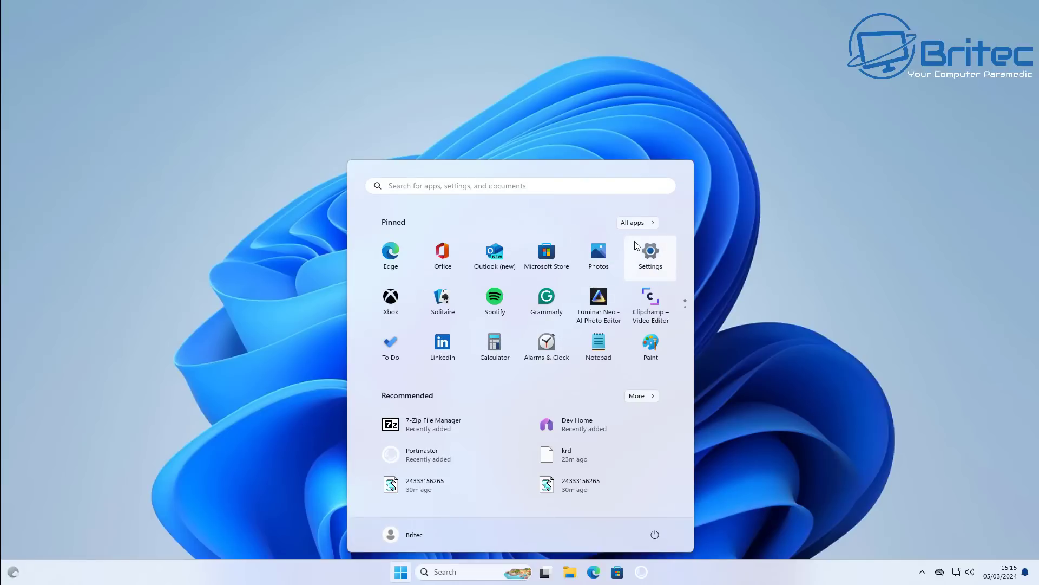
Open Settings > Apps > Installed apps and scroll through all 46 apps and back to the top
click(650, 254)
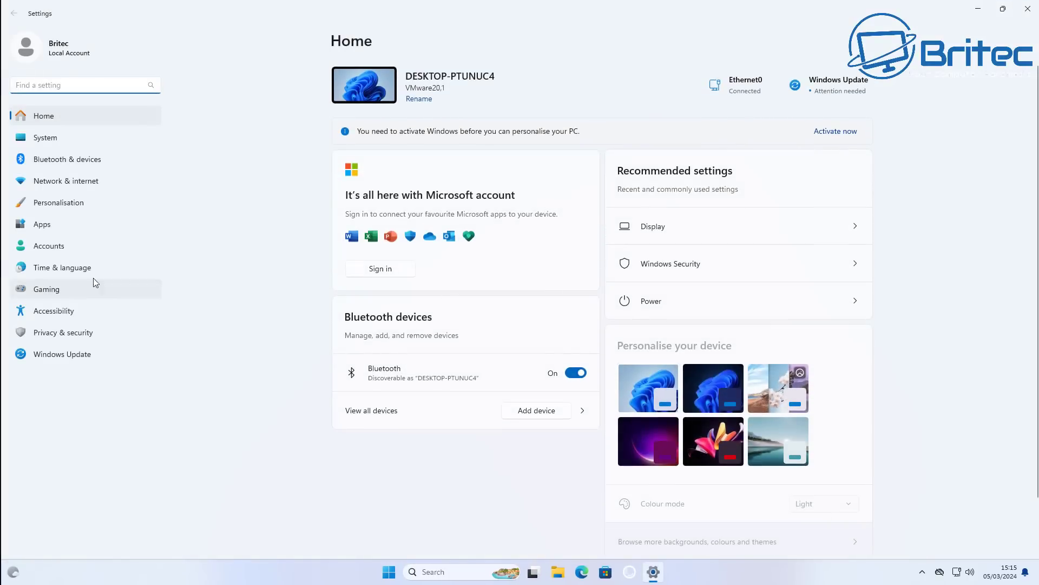
click(41, 227)
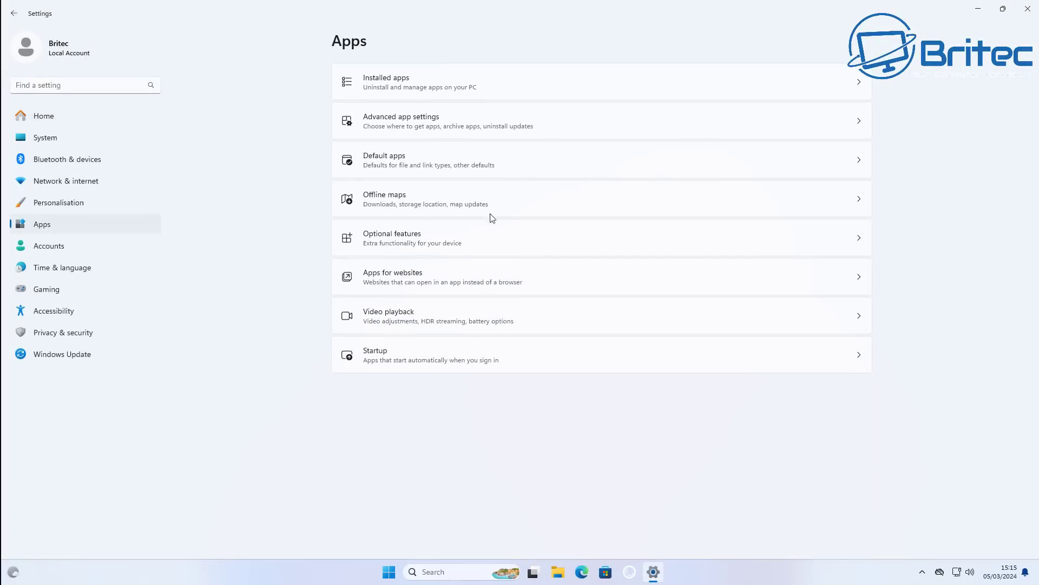
click(728, 79)
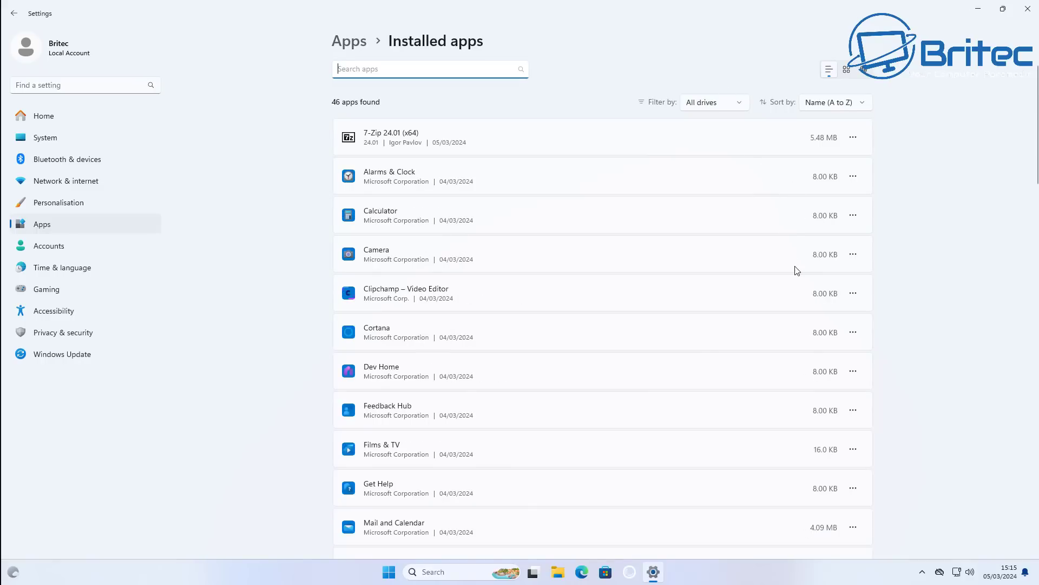
scroll(798, 271, down, 5)
scroll(795, 276, down, 5)
scroll(795, 279, down, 7)
scroll(794, 278, down, 5)
scroll(795, 279, down, 7)
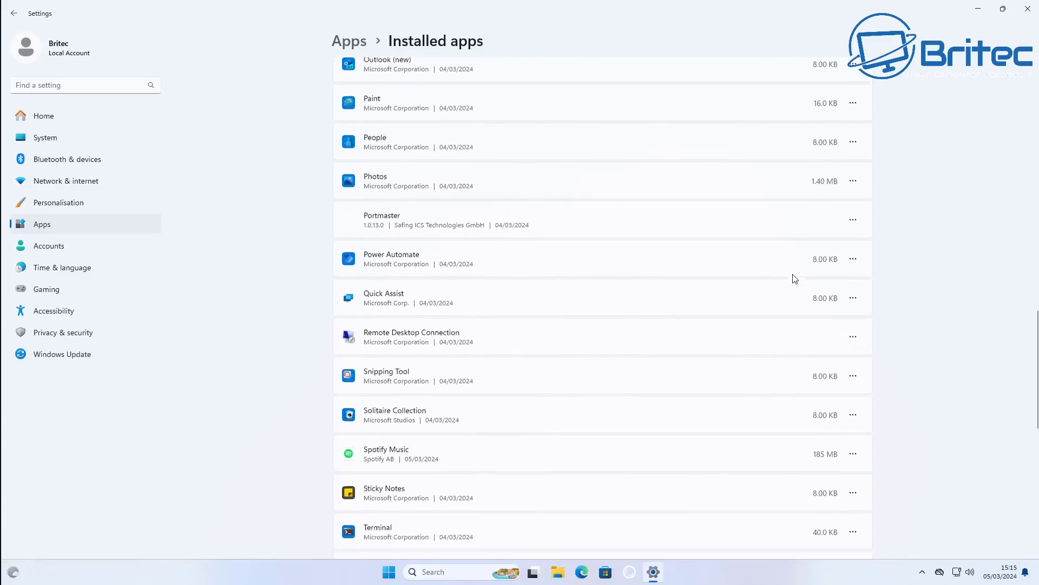
scroll(795, 278, down, 5)
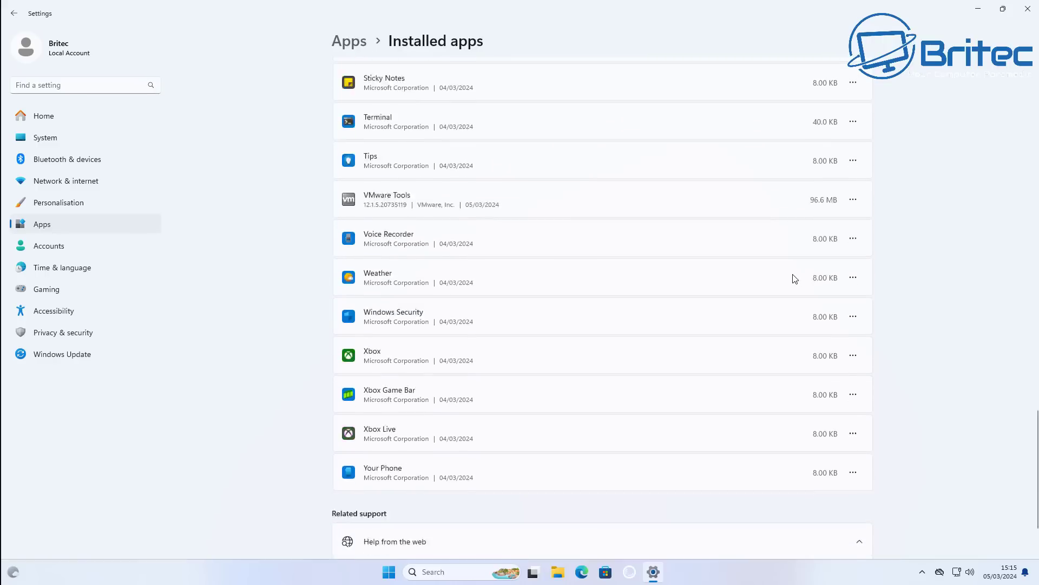
scroll(795, 279, up, 12)
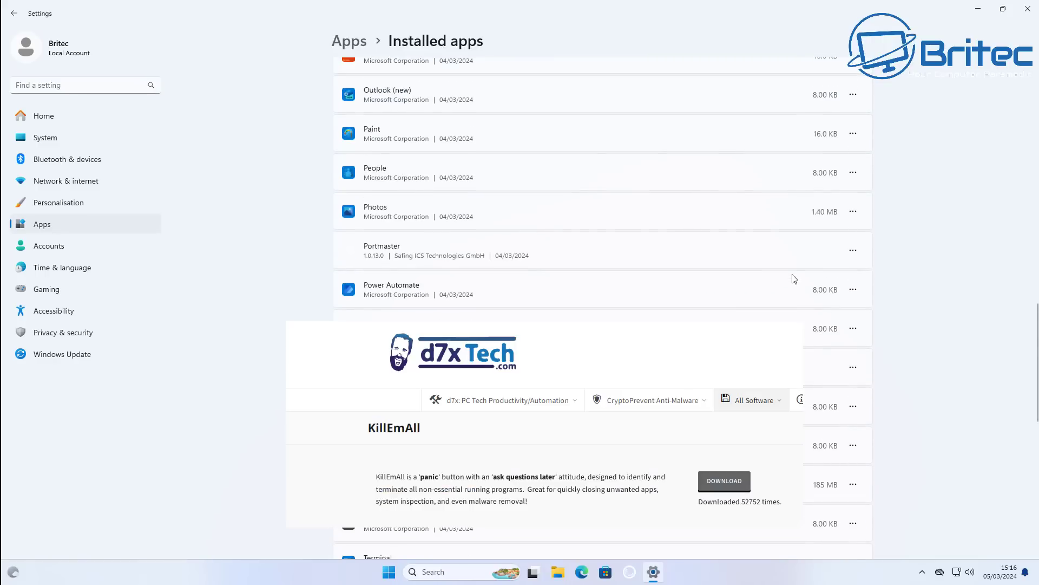
scroll(795, 279, up, 5)
scroll(795, 279, up, 10)
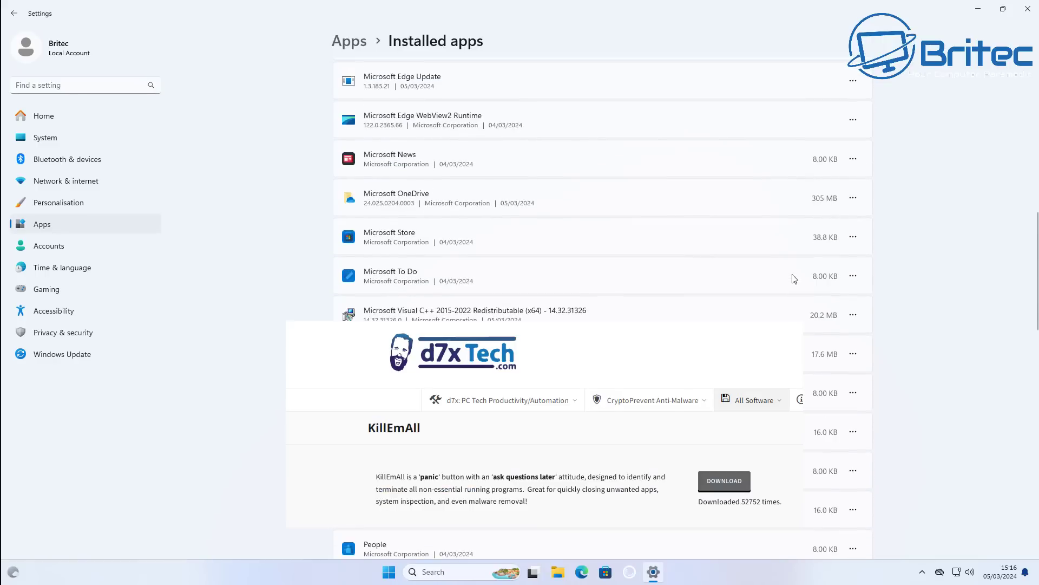
scroll(795, 279, up, 7)
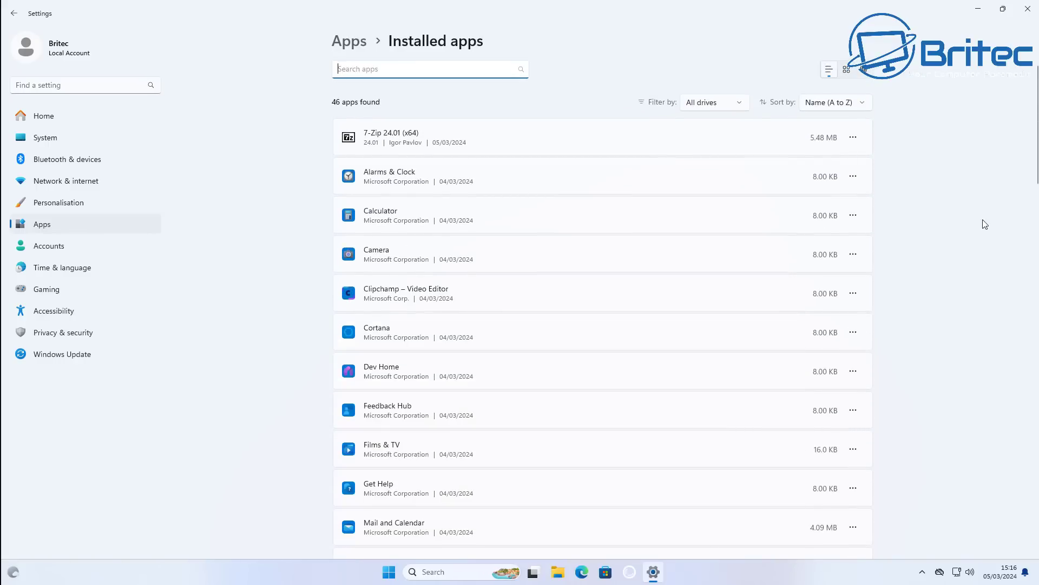
Uninstall Cortana from the installed apps list
click(853, 138)
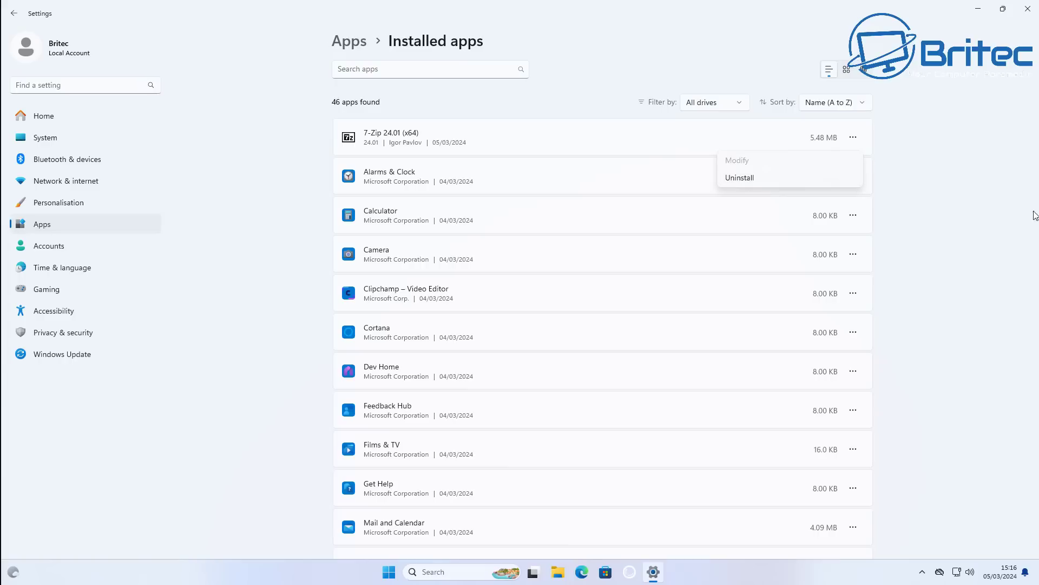
click(851, 330)
click(851, 330)
click(765, 394)
click(830, 391)
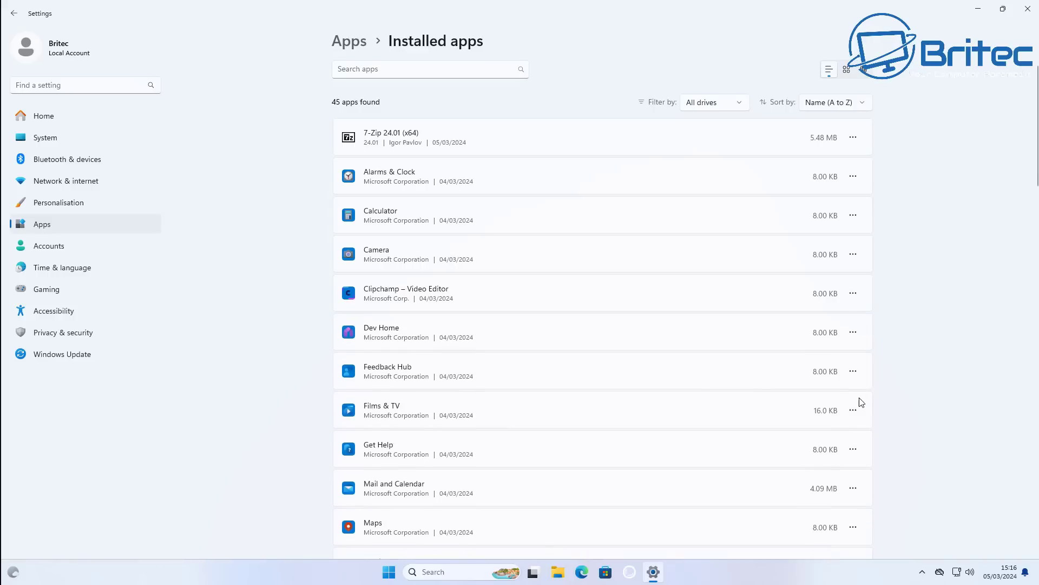
Uninstall Feedback Hub and scroll down the remaining app list
click(854, 376)
click(780, 427)
click(836, 431)
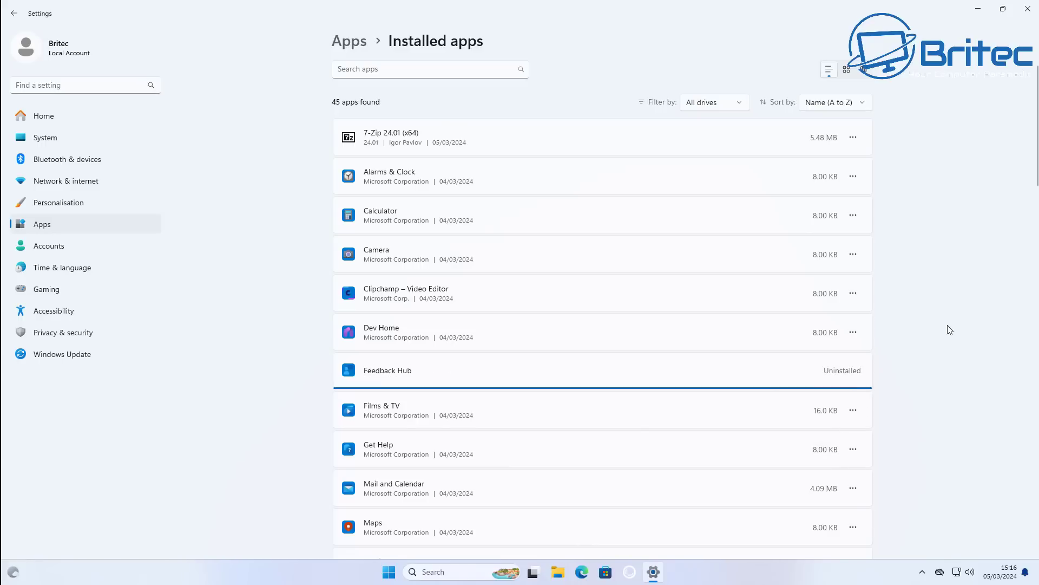
scroll(950, 329, down, 1)
scroll(950, 330, down, 3)
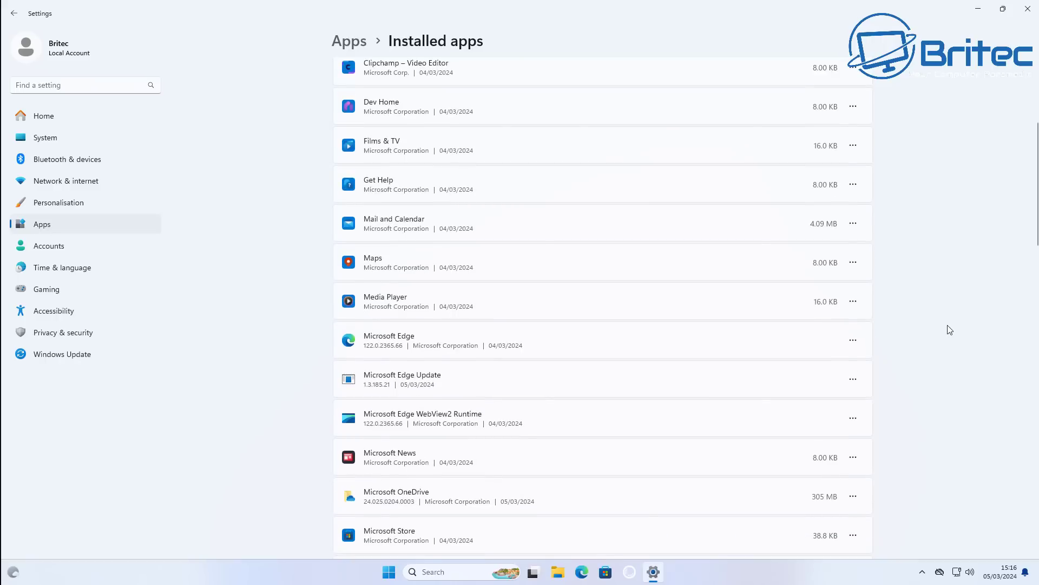
scroll(950, 330, down, 3)
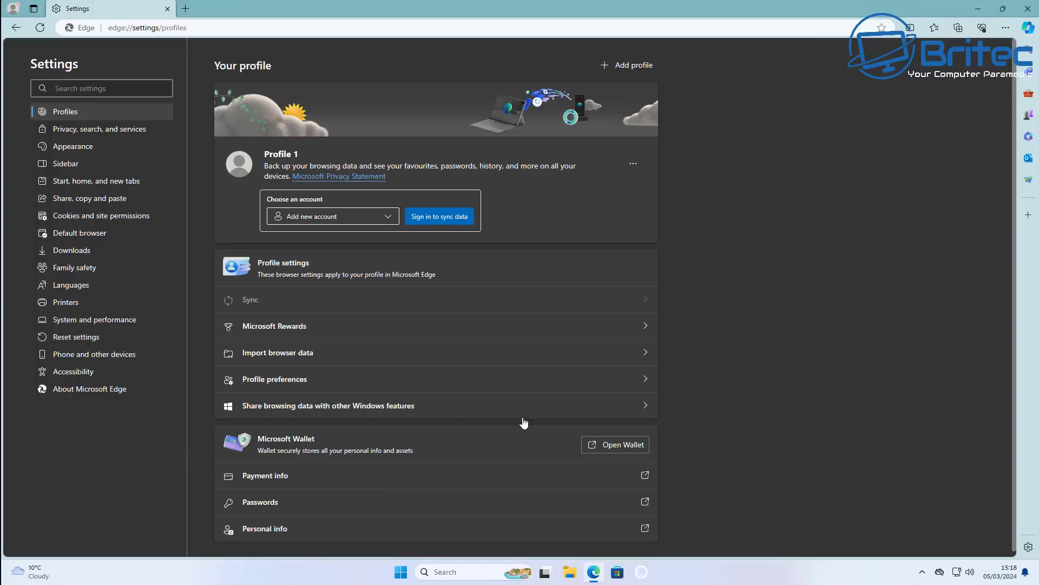
Reset Microsoft Edge's settings to their default values
click(97, 336)
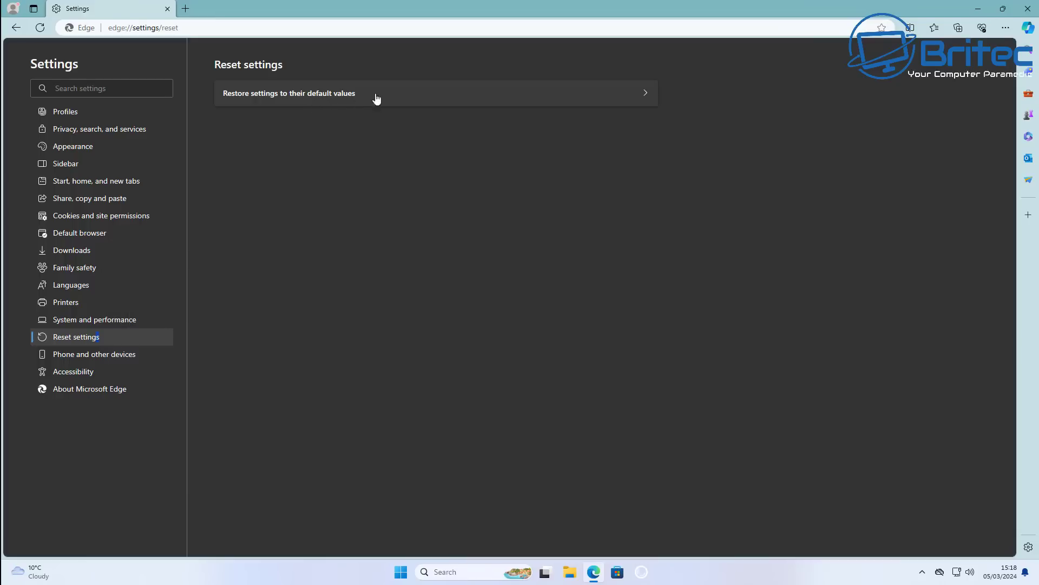
click(594, 101)
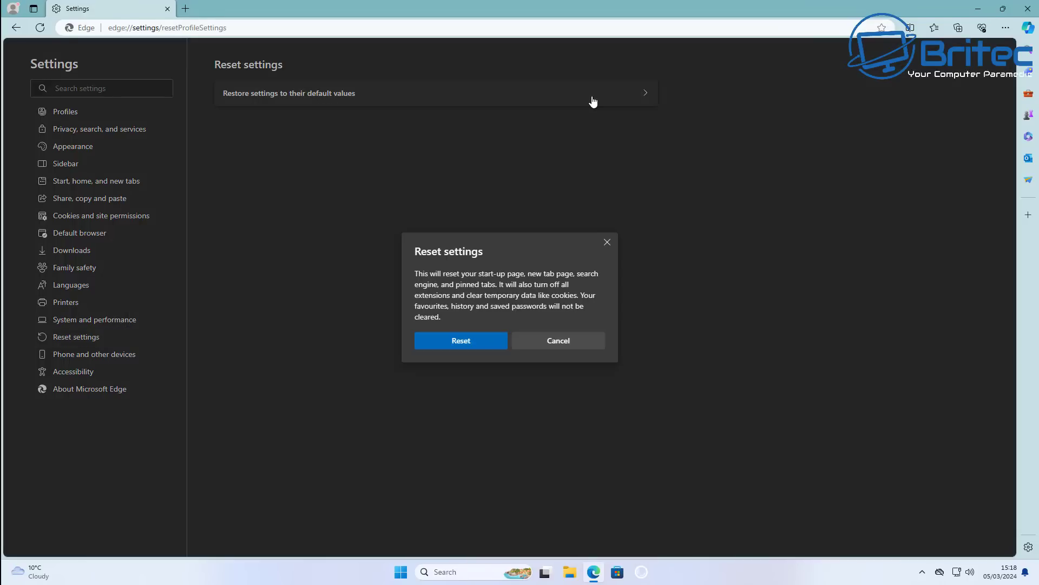
click(477, 339)
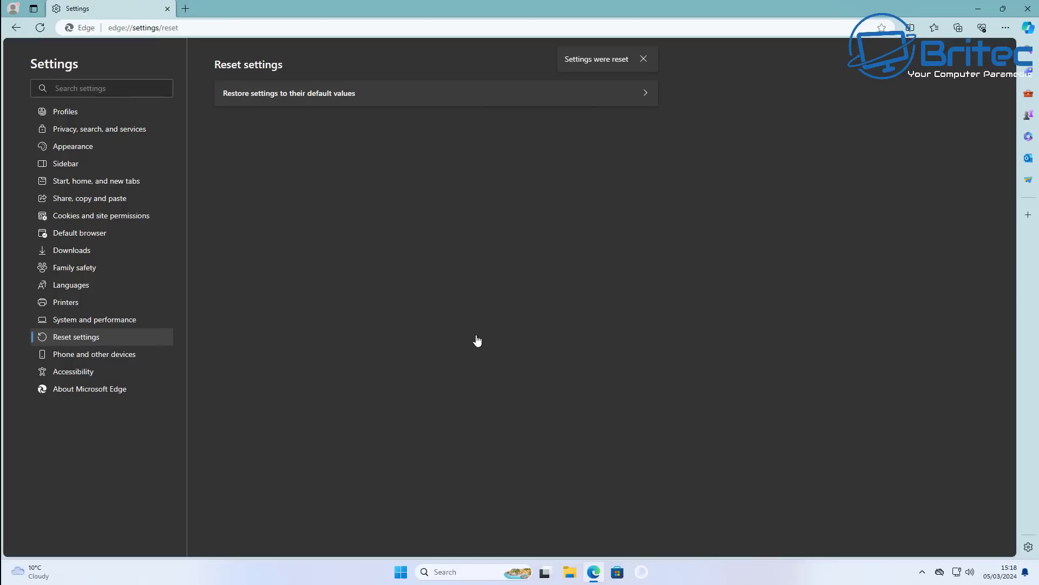
click(648, 100)
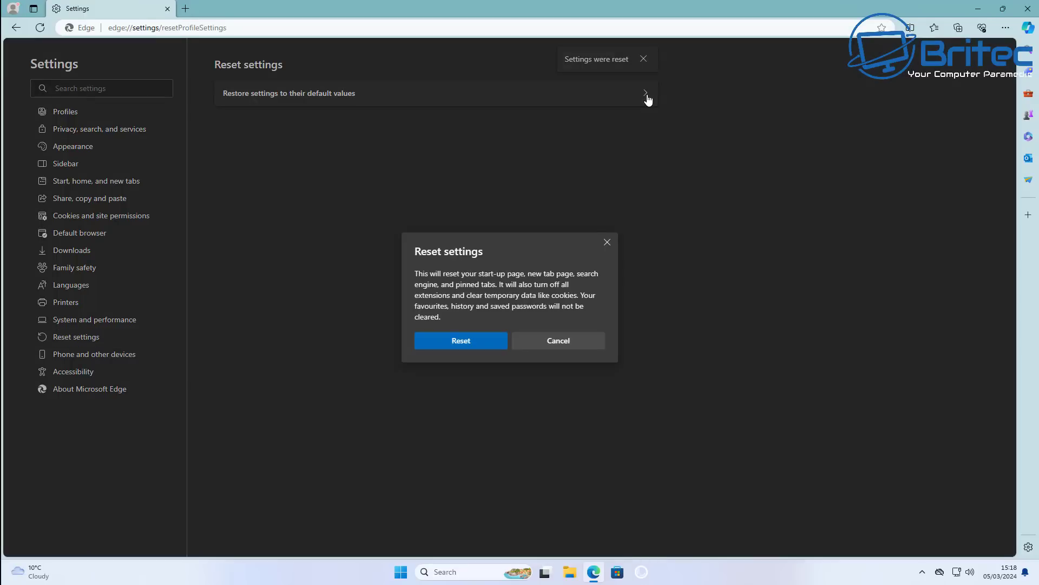
click(607, 242)
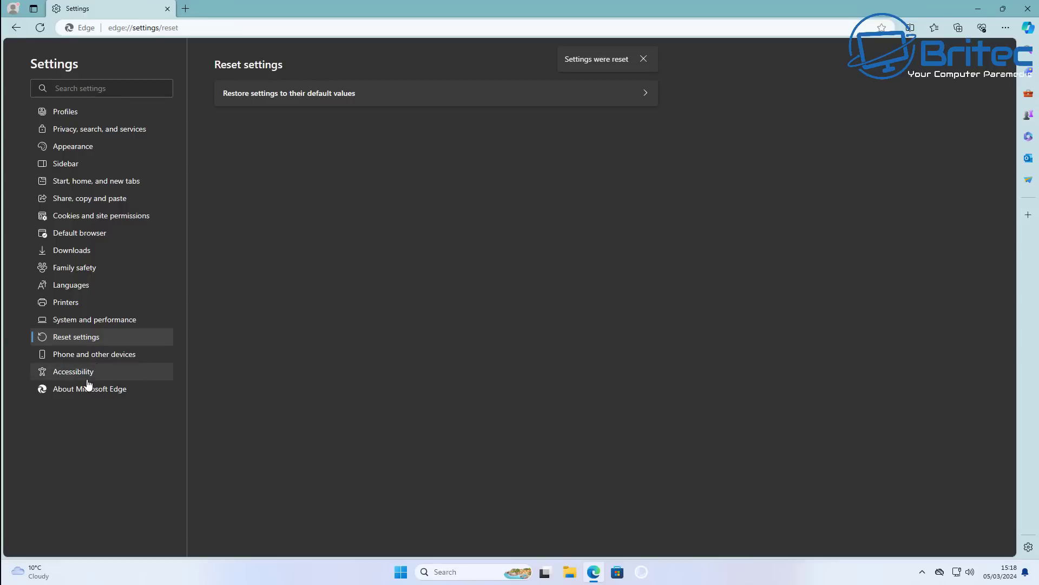
Confirm Edge is up to date at version 122, leaving metered-connection updates off, and close Edge
click(90, 397)
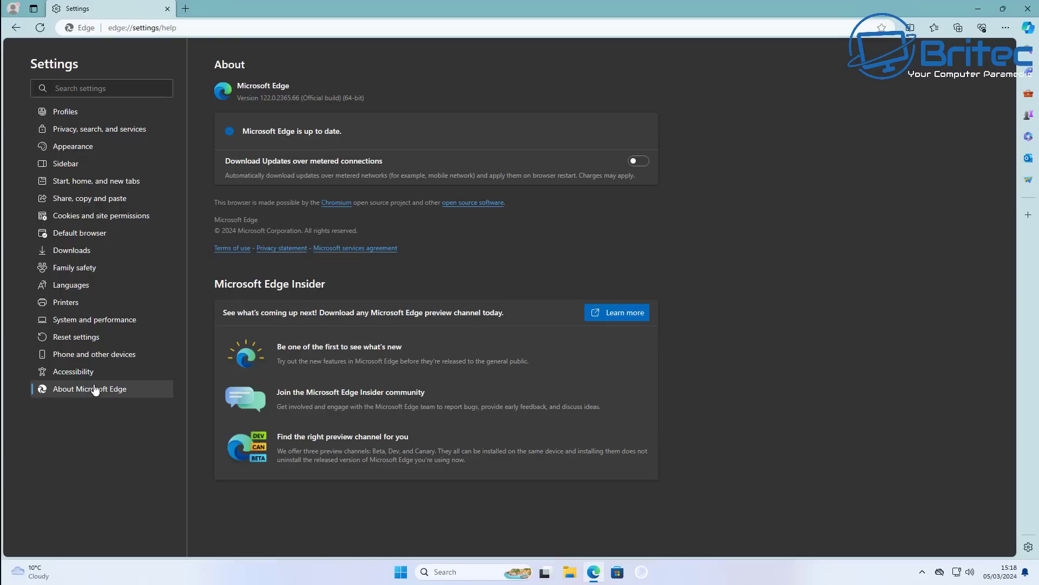
click(635, 161)
click(637, 162)
click(80, 116)
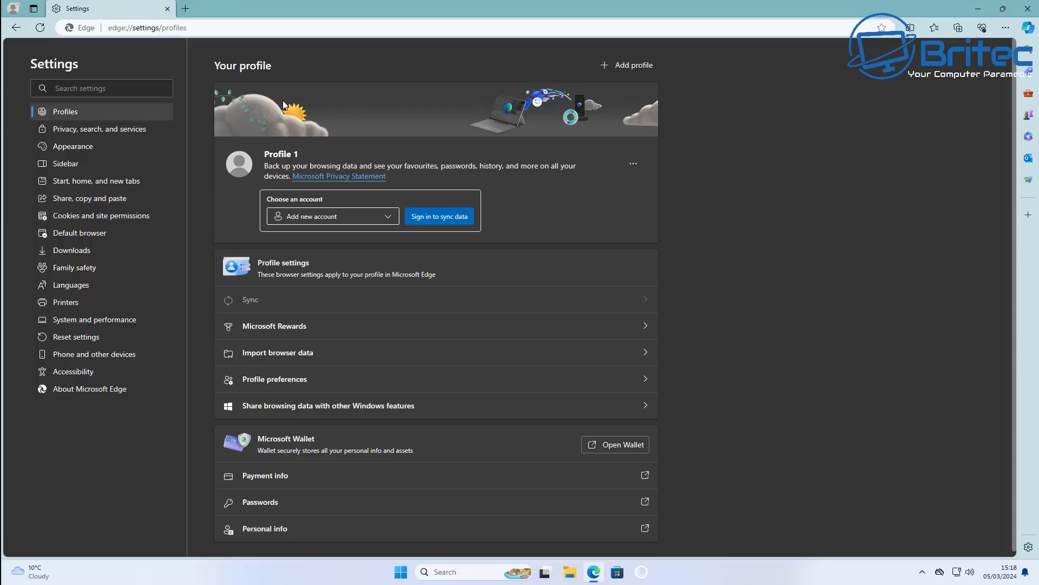
click(1023, 7)
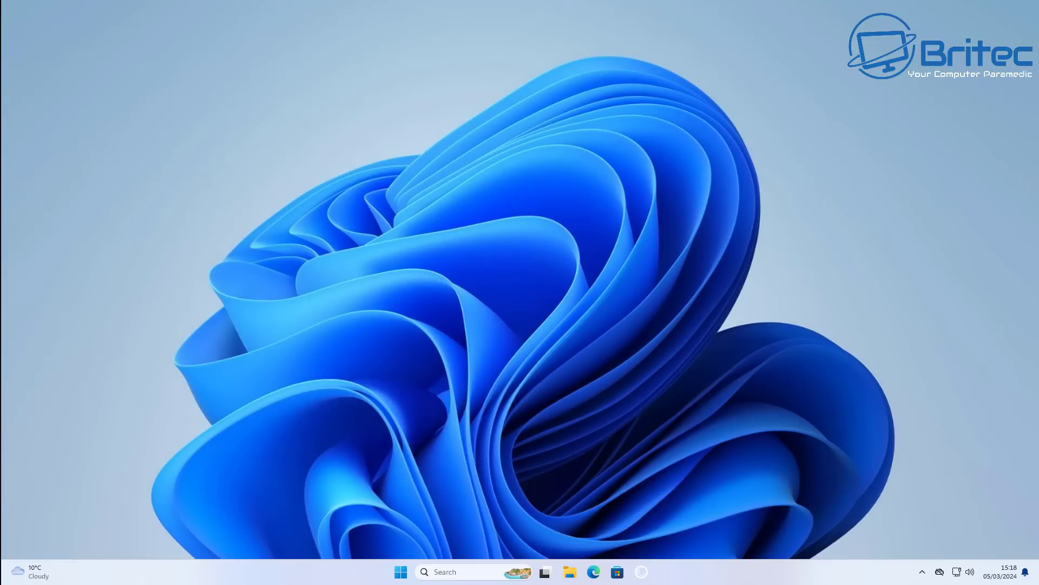
Open the System > Storage page in Windows Settings
click(401, 573)
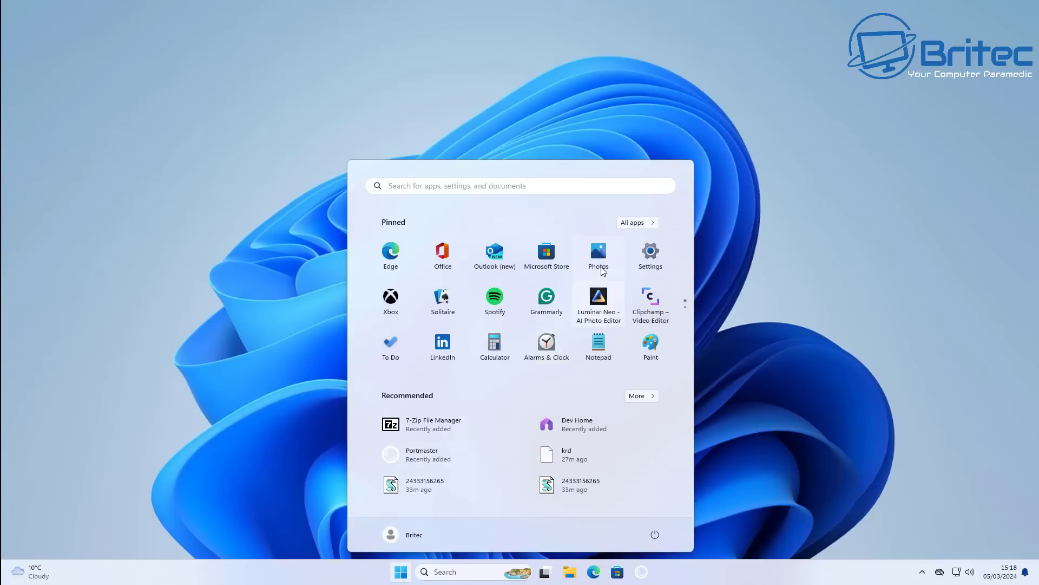
click(651, 257)
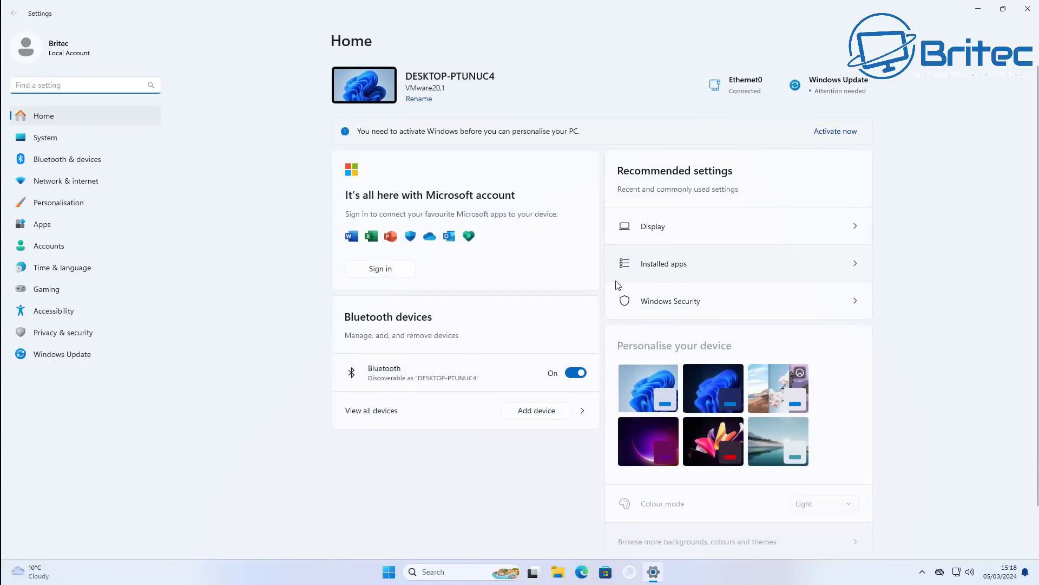
click(56, 132)
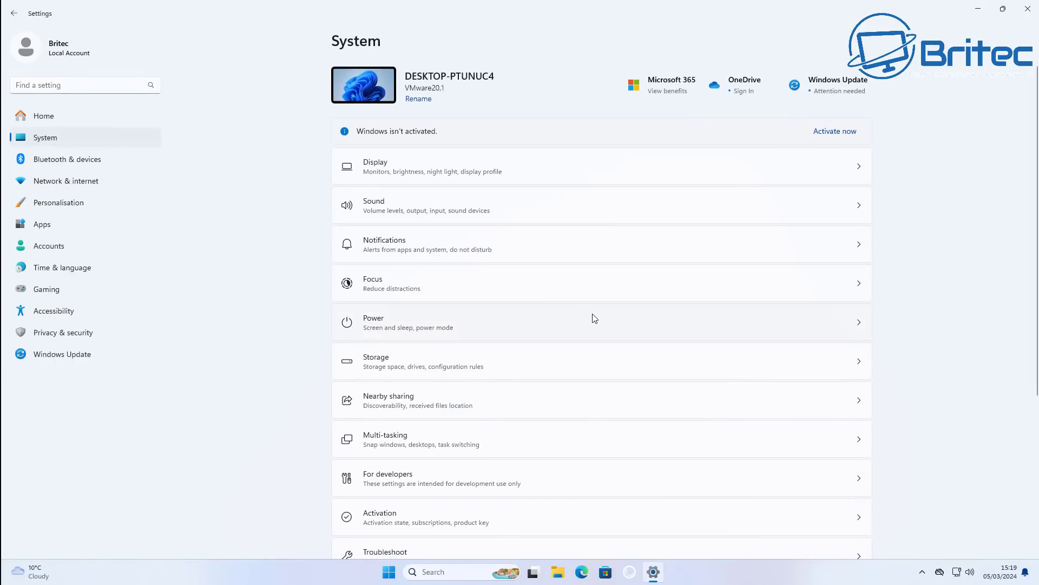
scroll(589, 335, down, 3)
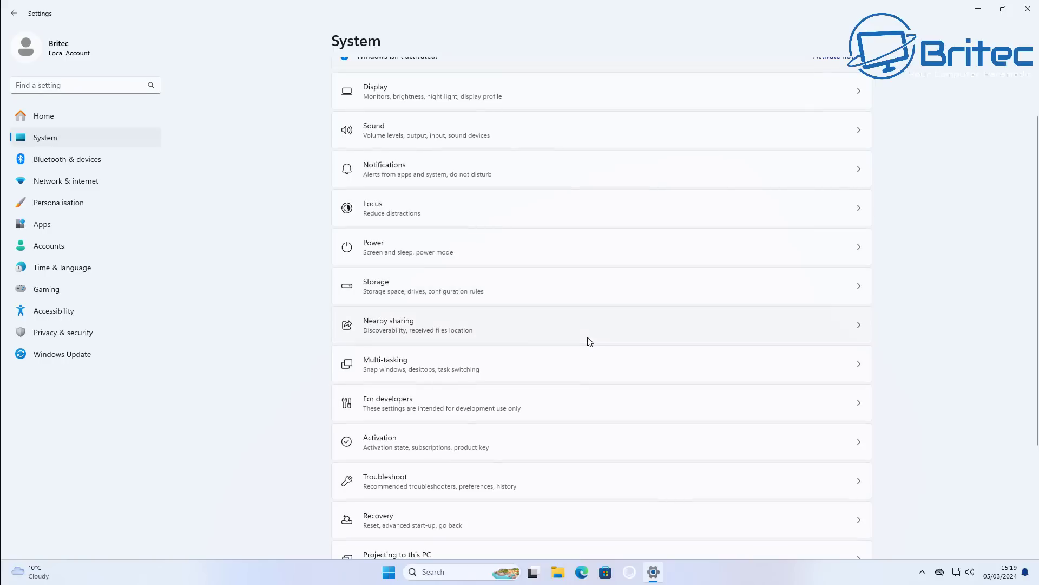
click(495, 289)
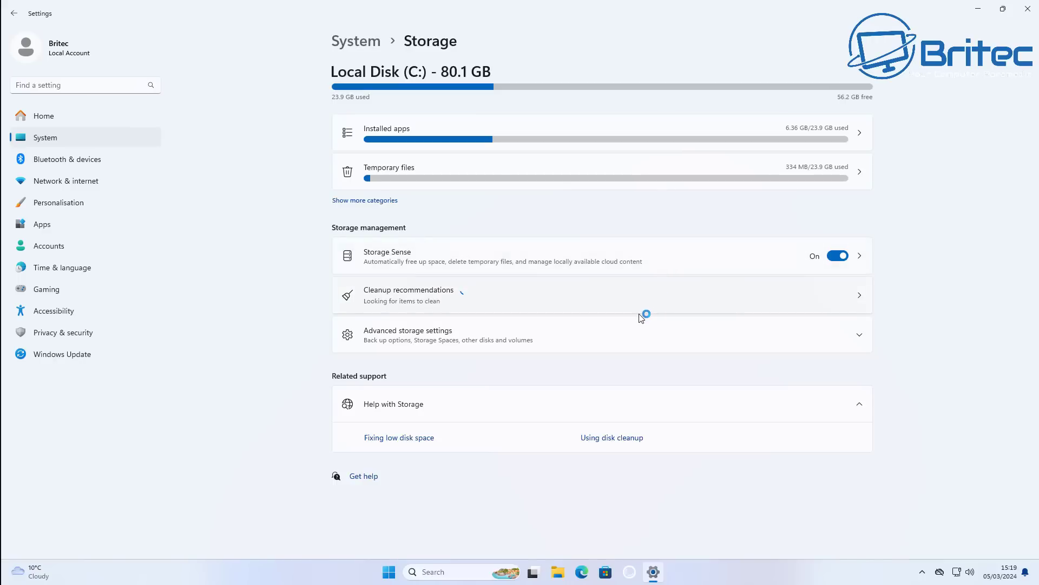
Select temporary files for cleanup, including the Downloads folder
click(608, 307)
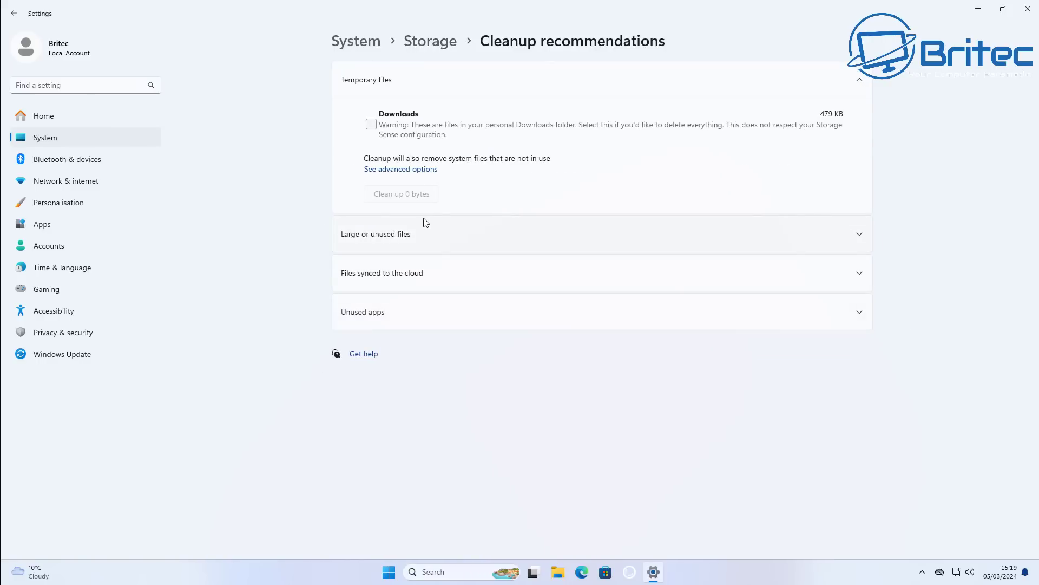
click(370, 124)
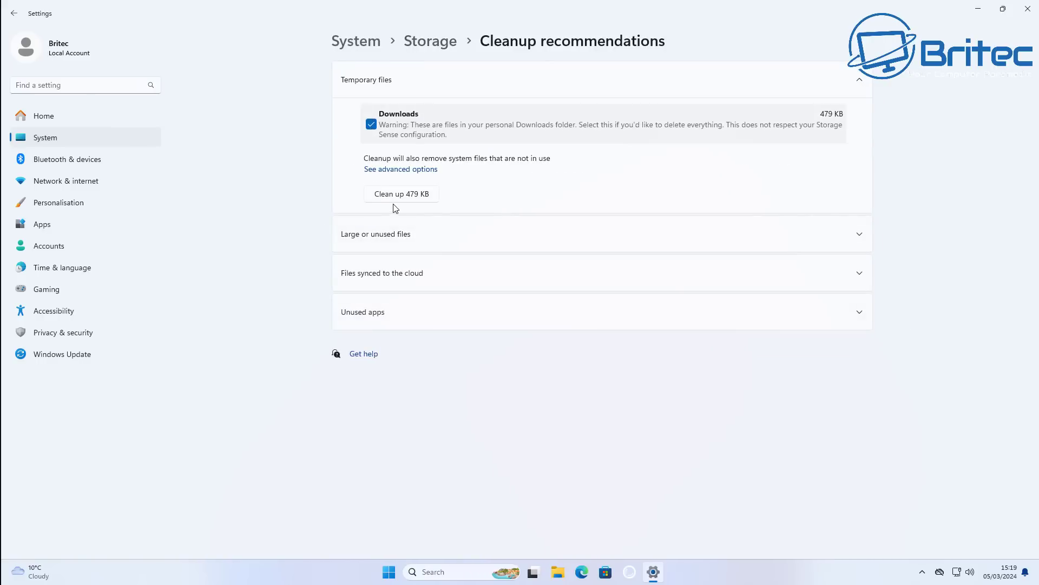
click(421, 169)
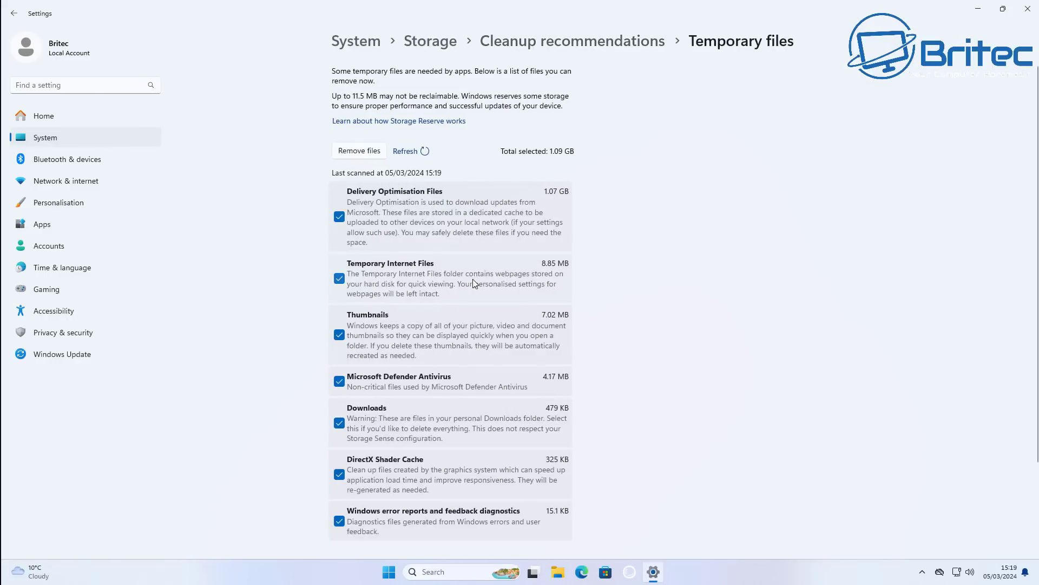
scroll(470, 300, down, 2)
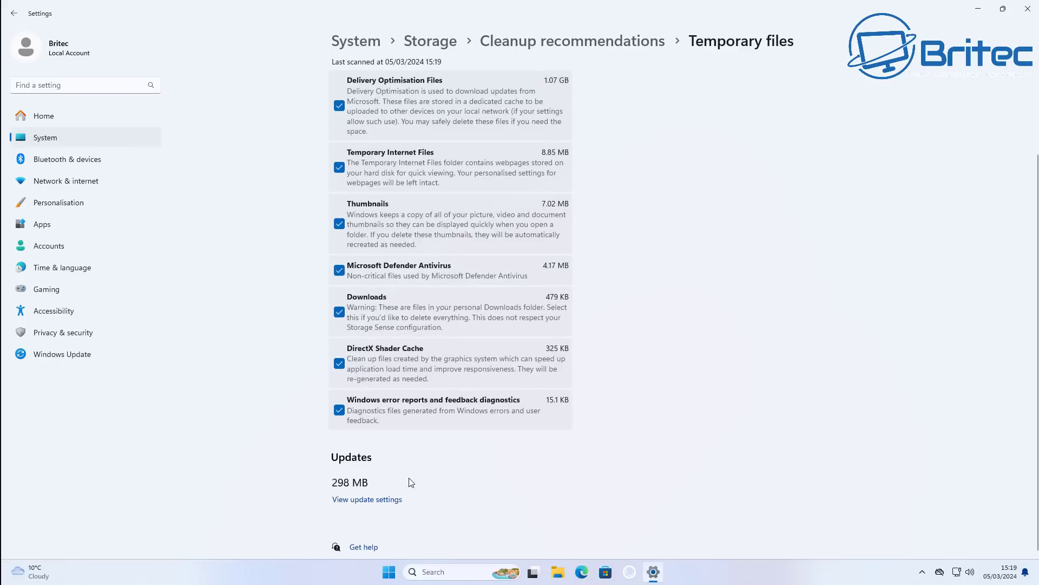
click(372, 501)
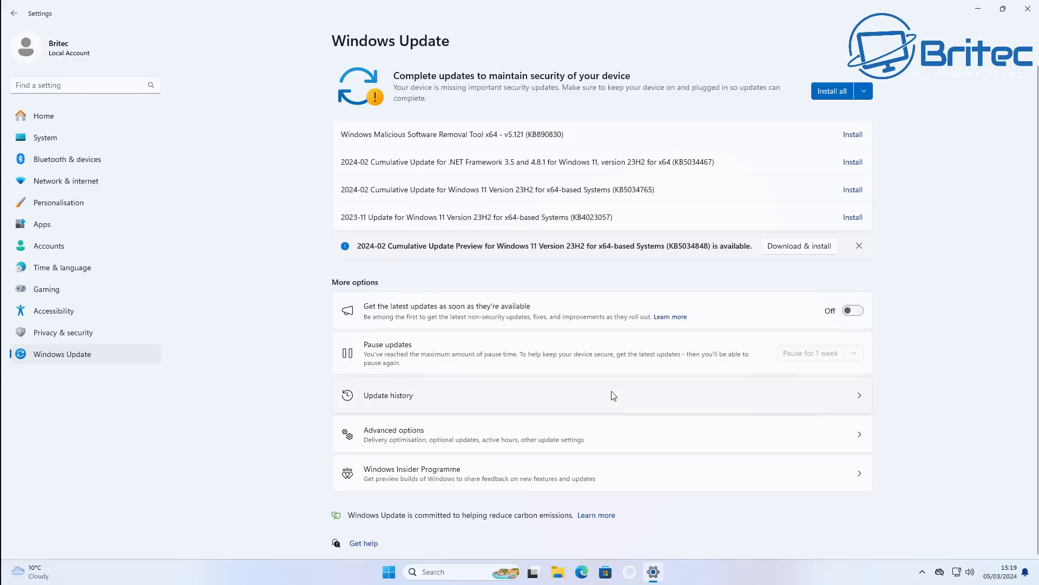
click(14, 18)
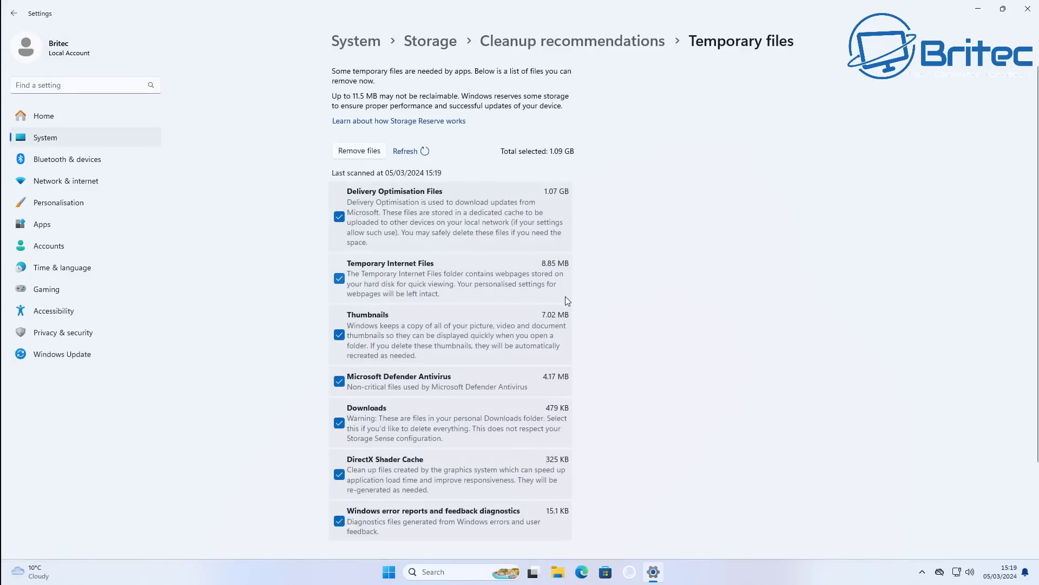
Permanently remove the 1.09 GB of temporary files and close Settings
click(347, 151)
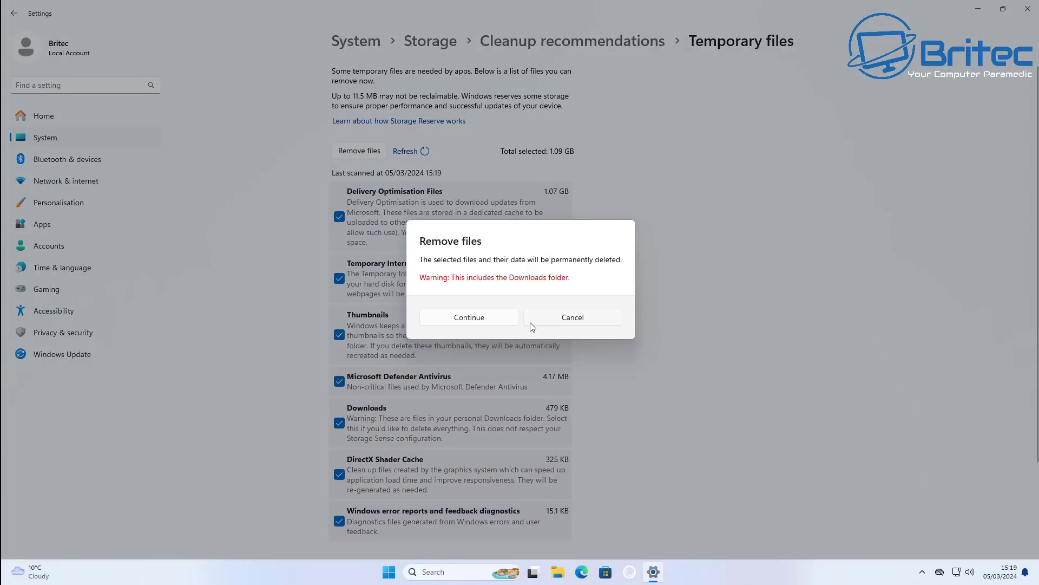
click(481, 322)
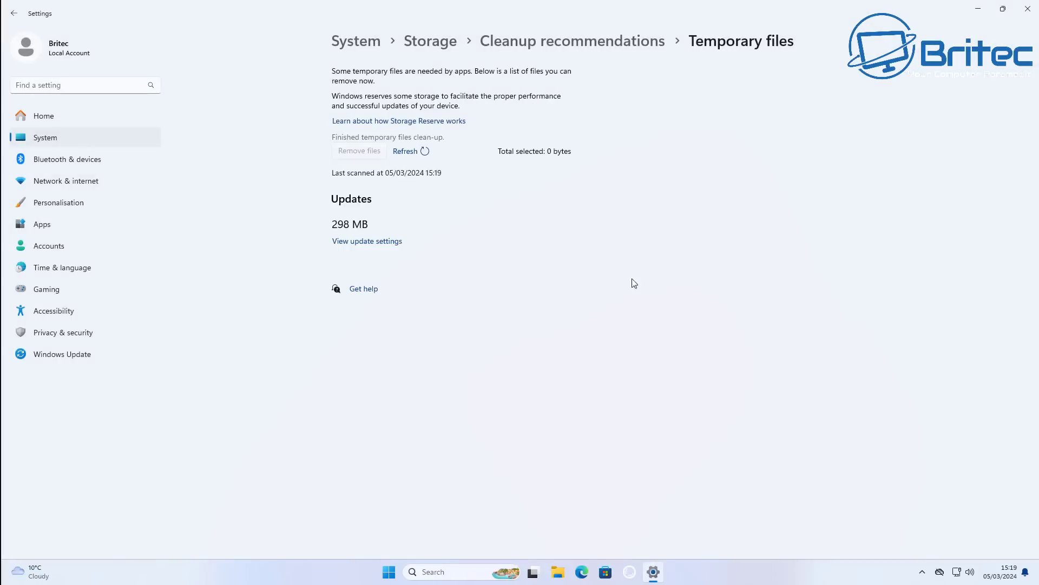
click(1027, 10)
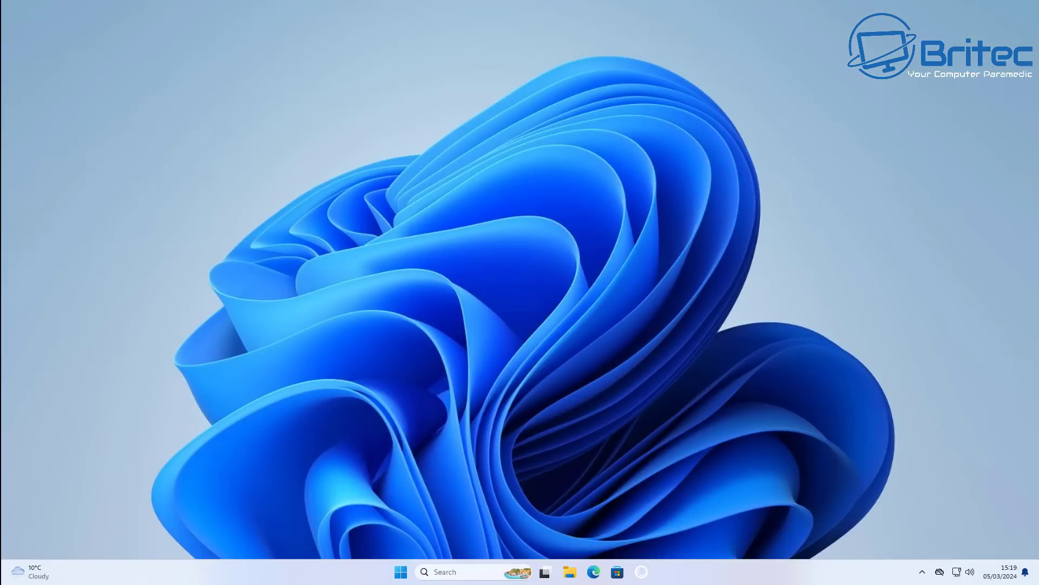
In File Explorer, turn on showing hidden items
click(570, 572)
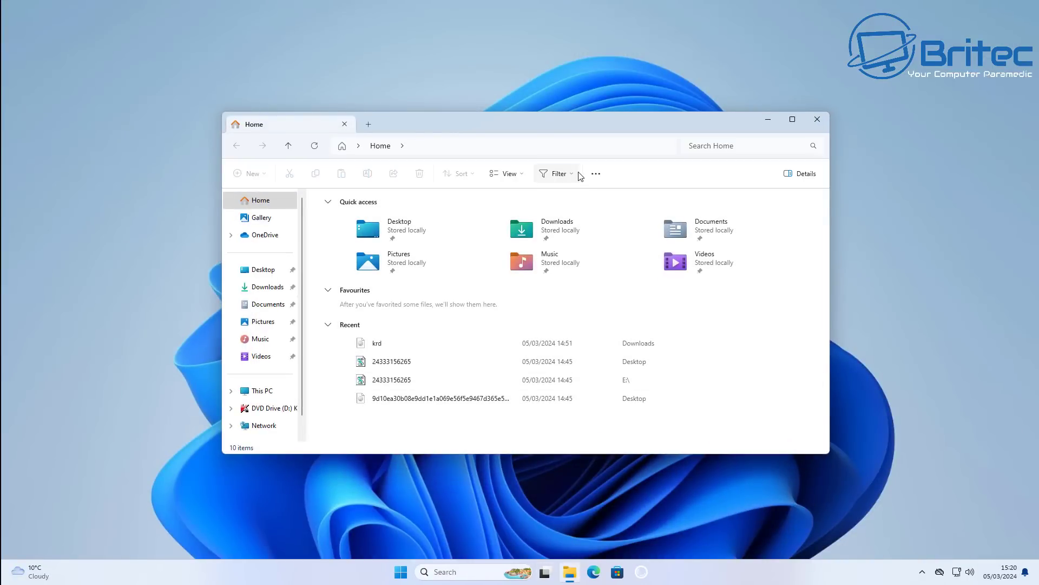
click(525, 177)
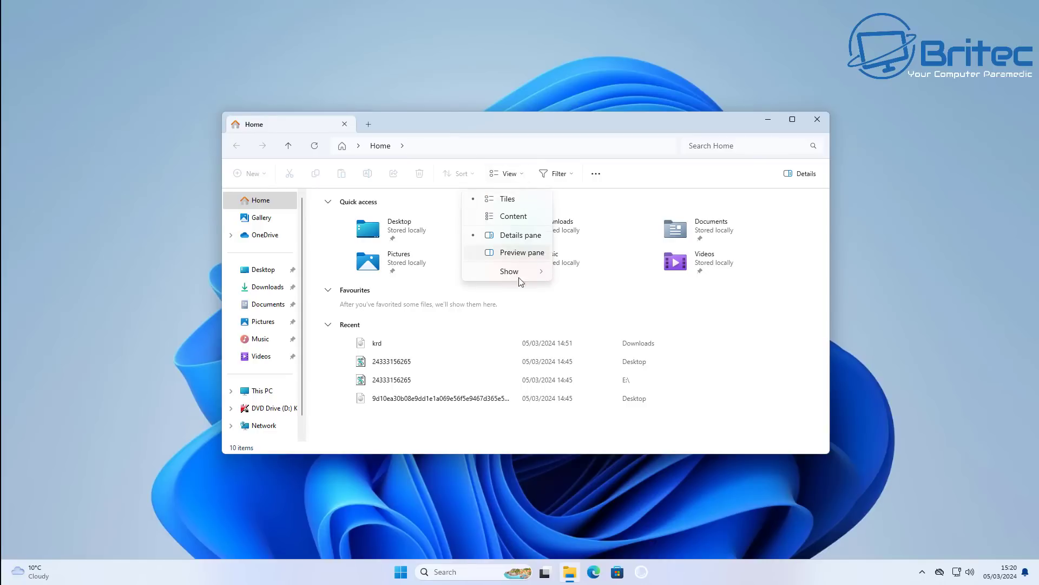
mouse_move(523, 277)
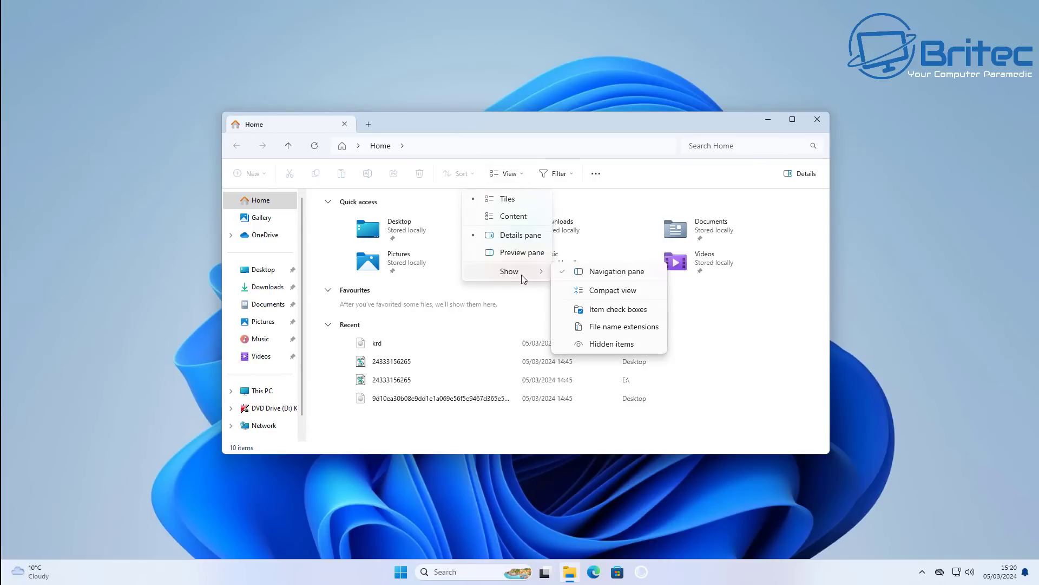
click(615, 344)
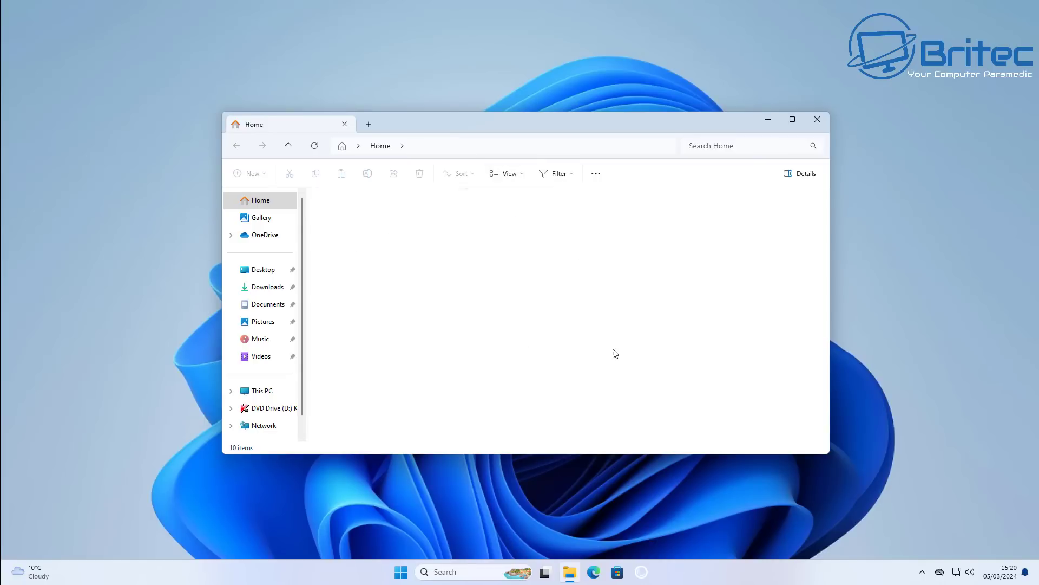
Browse This PC > Local Disk (C:) > ProgramData, then return to Local Disk (C:)
click(282, 392)
double_click(383, 222)
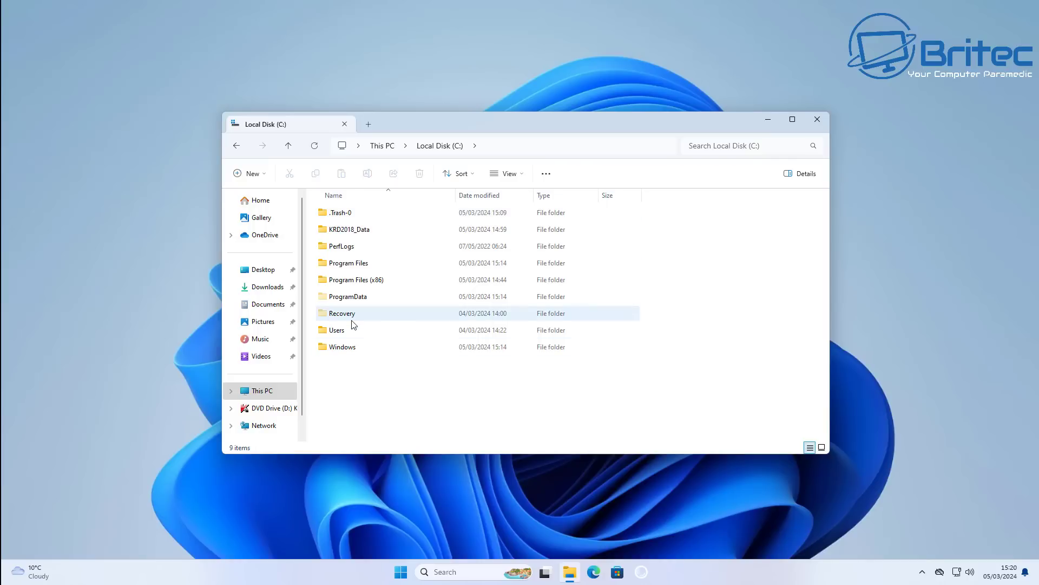
double_click(357, 299)
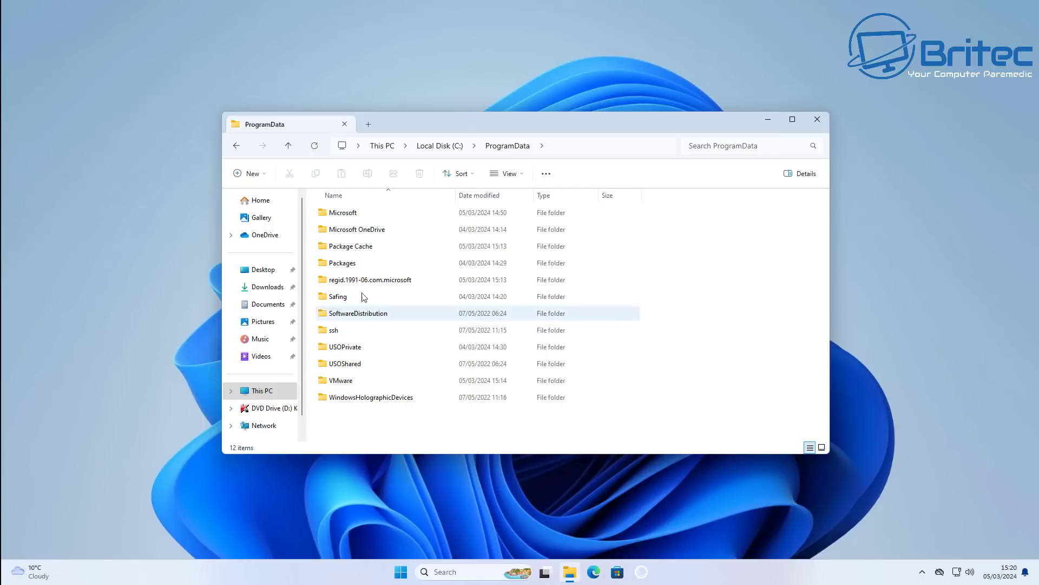
click(236, 149)
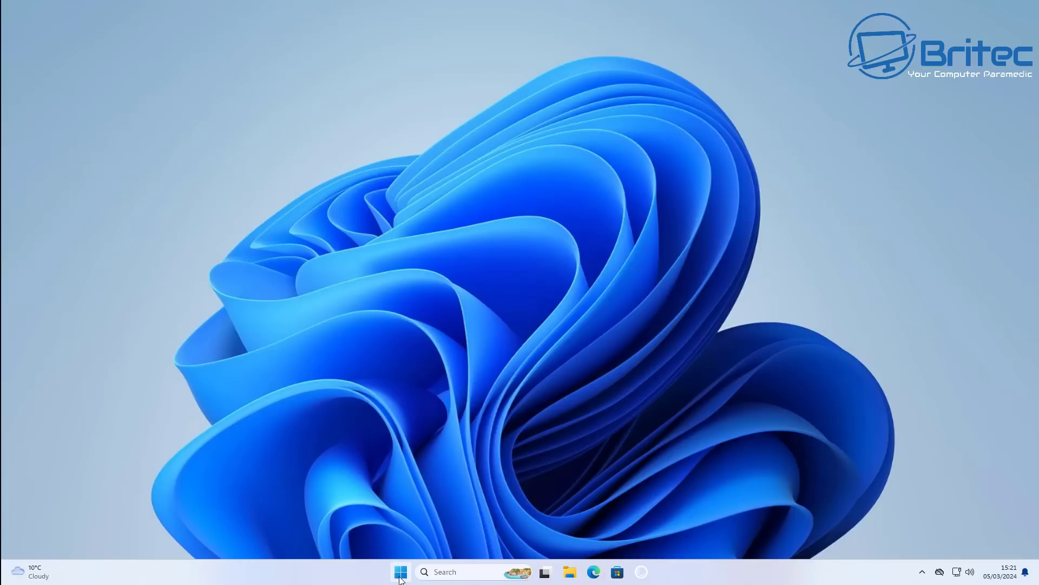
right_click(401, 574)
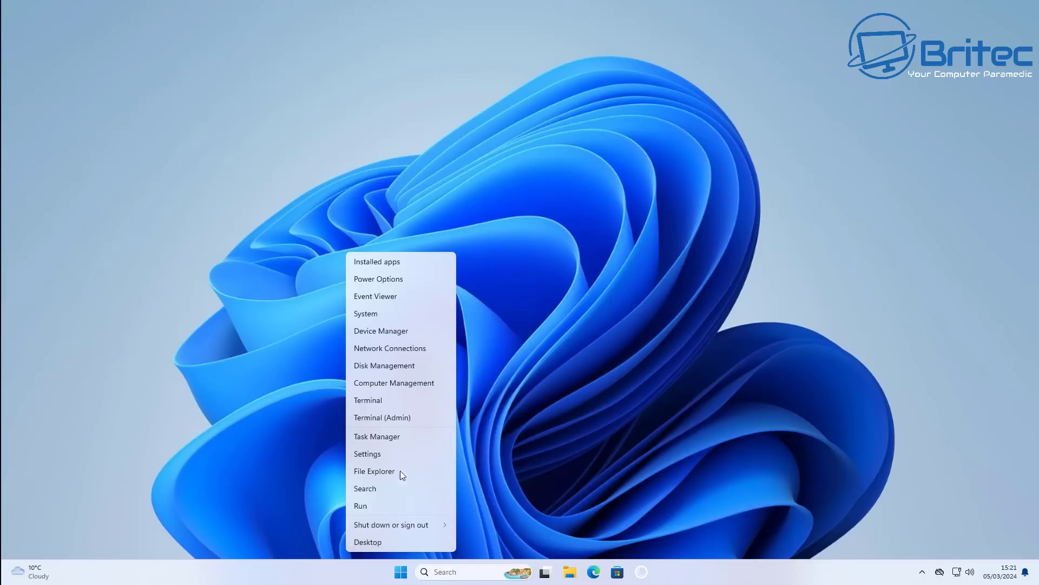
Open Task Manager, reposition and enlarge it, and check CPU performance and app history
click(398, 438)
drag(399, 119, 504, 81)
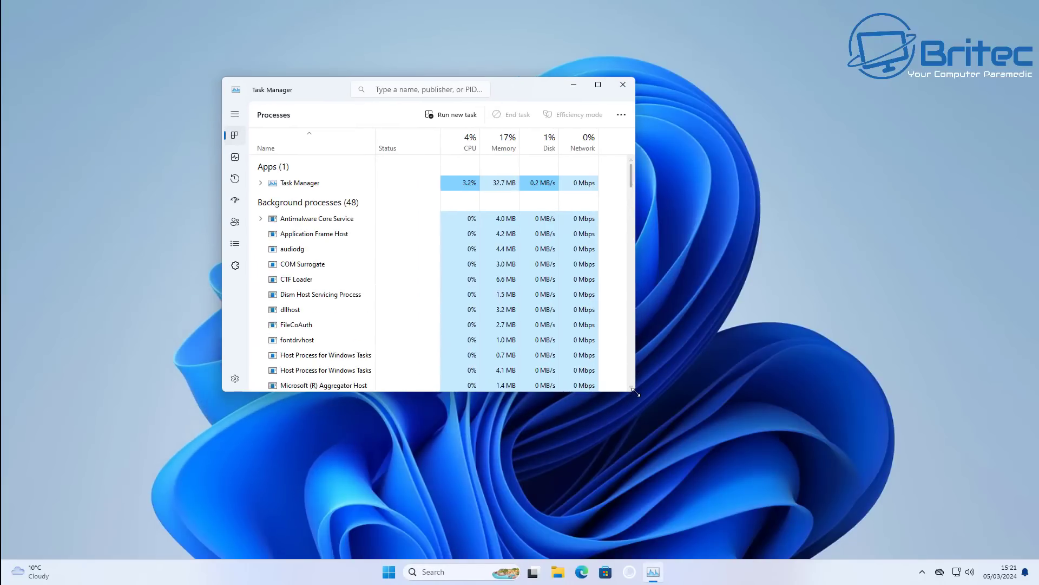
drag(634, 391, 782, 486)
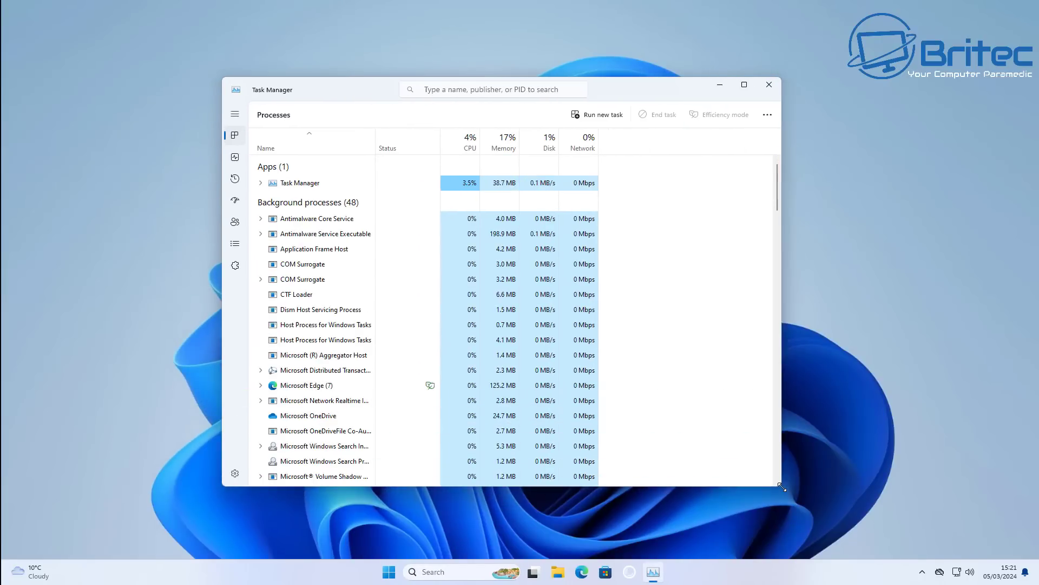
click(235, 157)
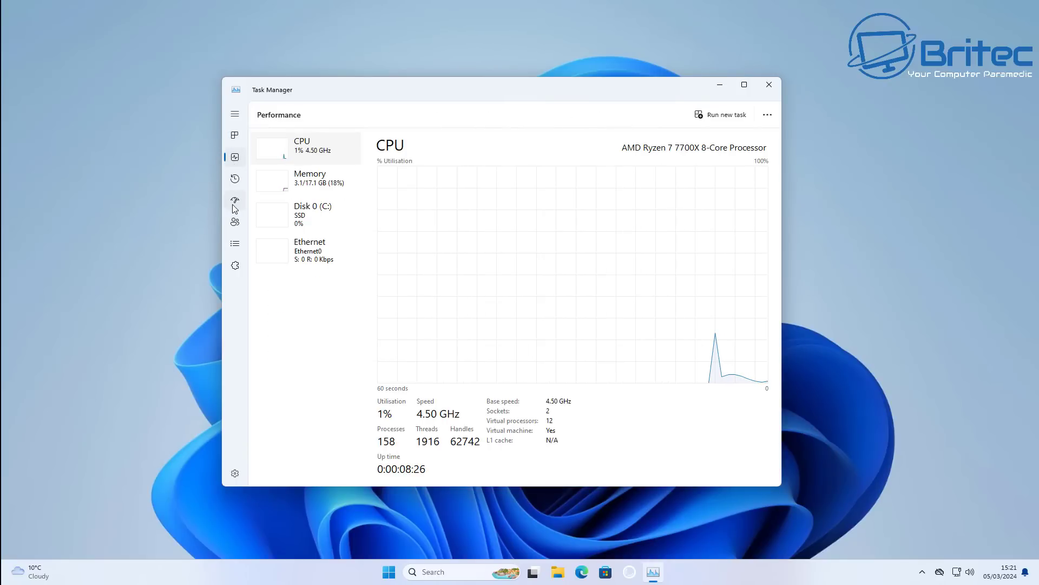
click(235, 180)
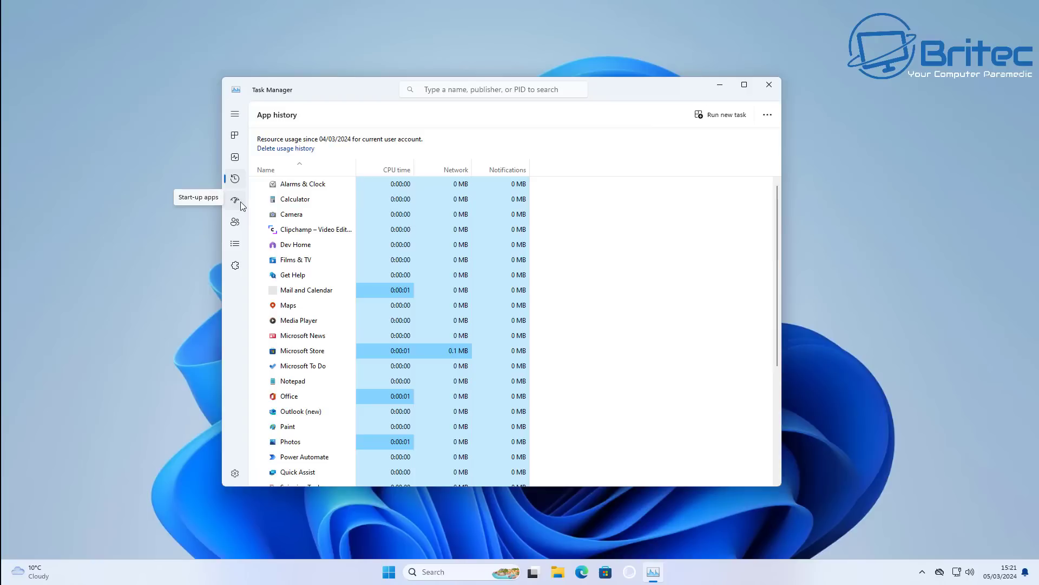
Find DefragReminder in Startup apps and open its file location in the My Defragmenter folder
click(236, 202)
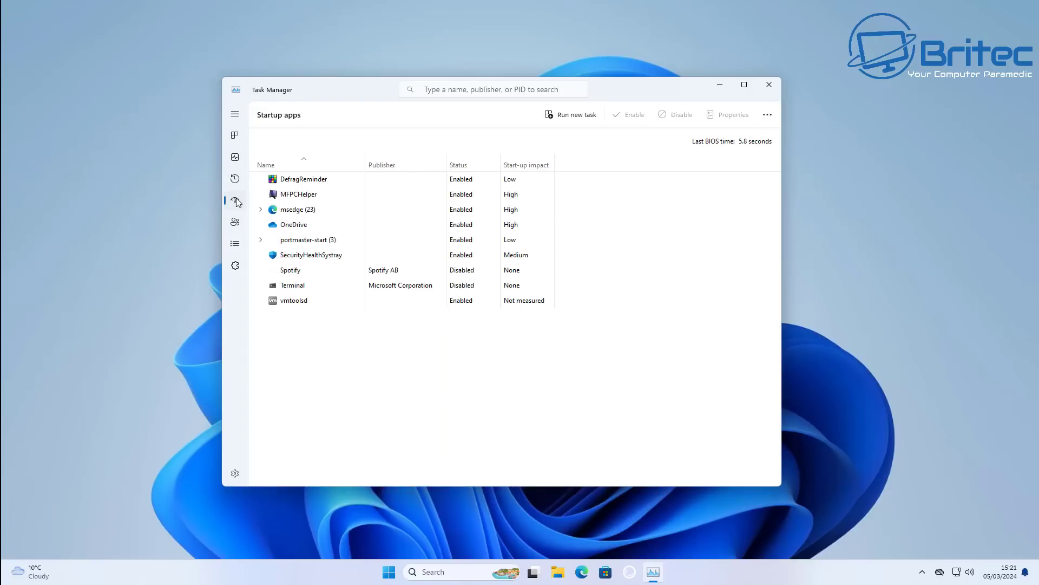
click(310, 183)
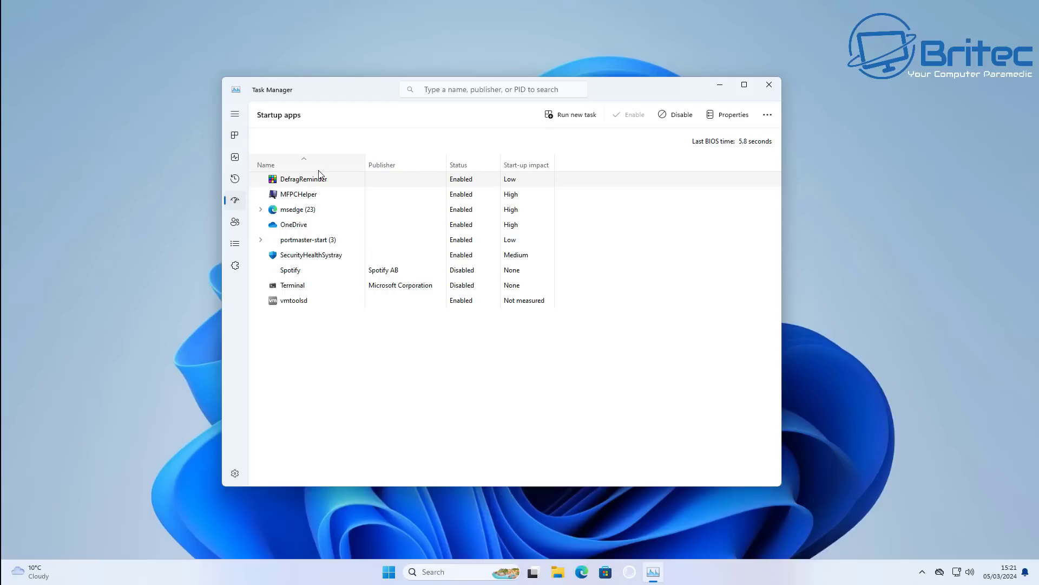
right_click(327, 186)
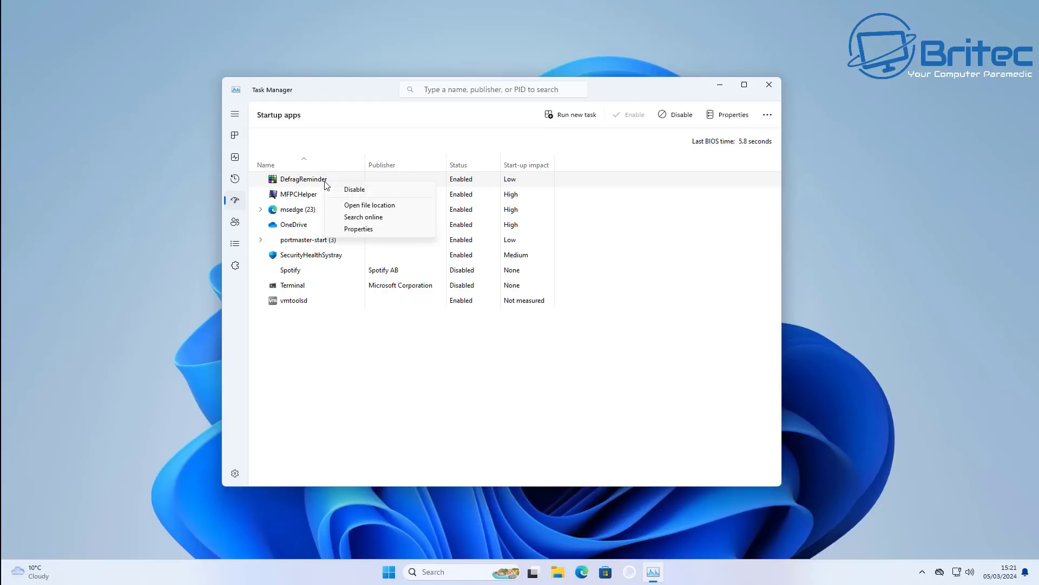
click(360, 205)
mouse_move(427, 257)
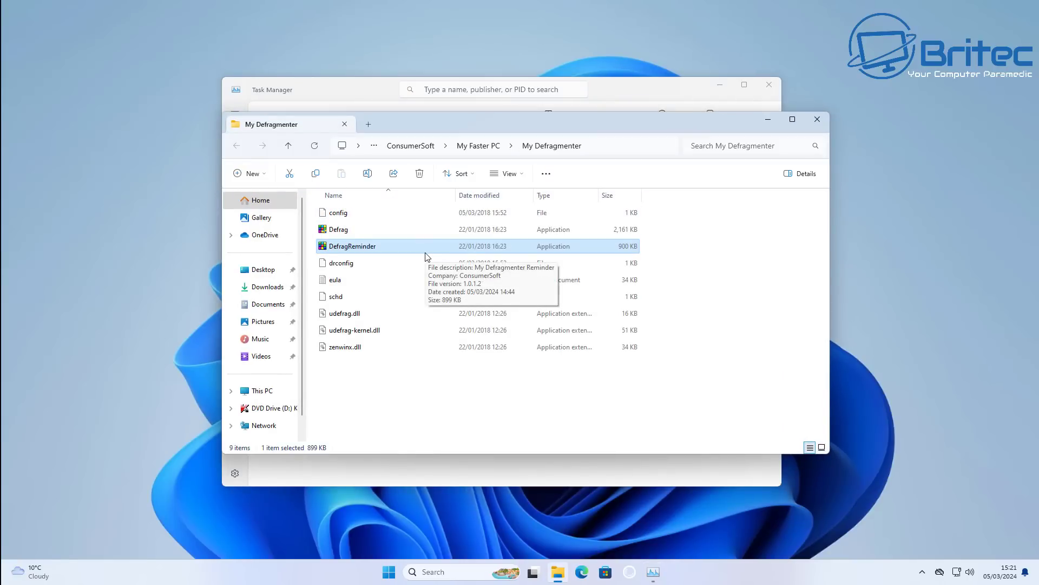
Run unins000 from the My Faster PC folder to uninstall it, then close File Explorer
click(486, 146)
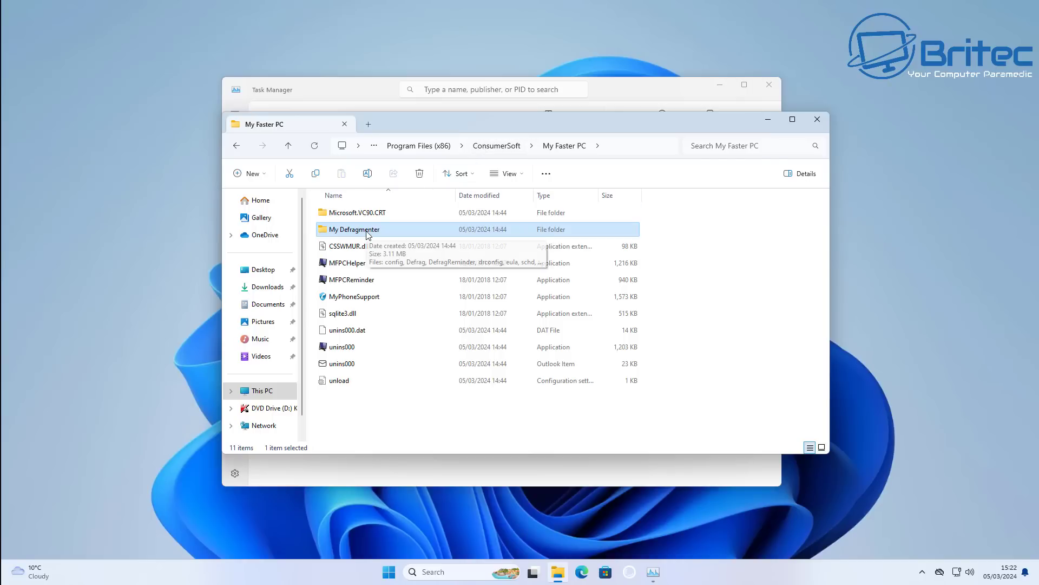
double_click(336, 350)
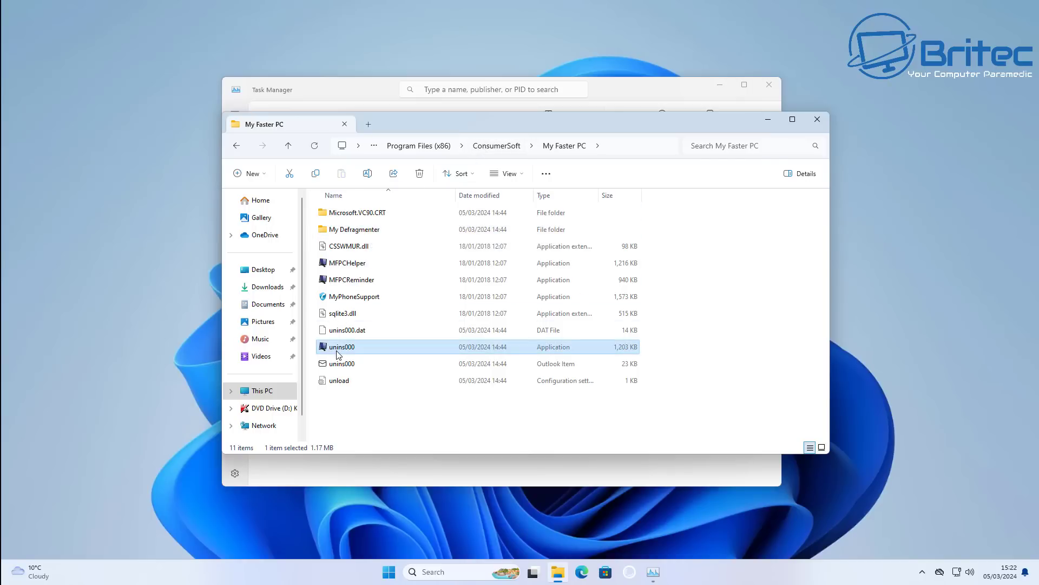
click(474, 382)
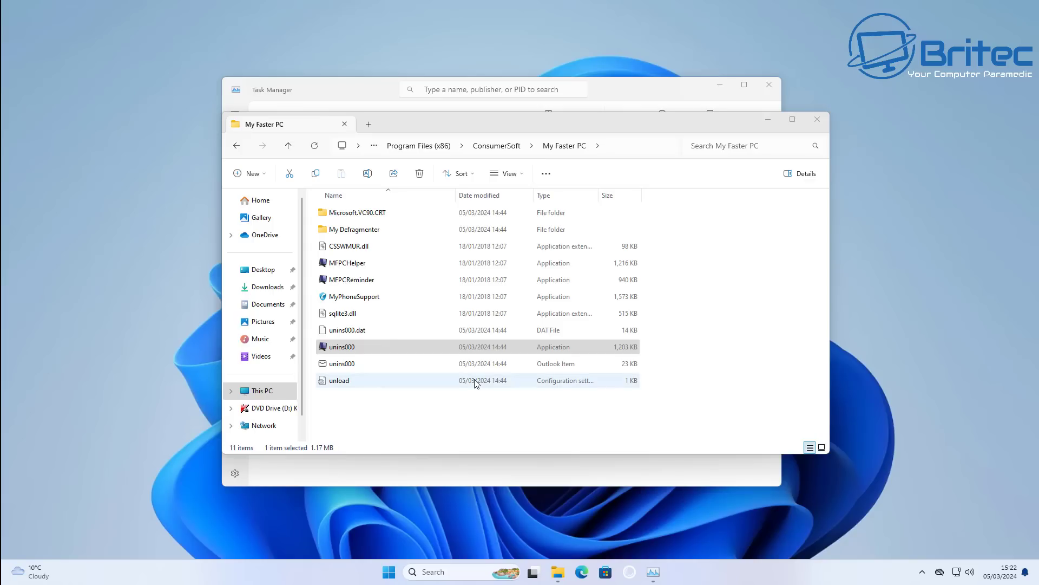
click(561, 320)
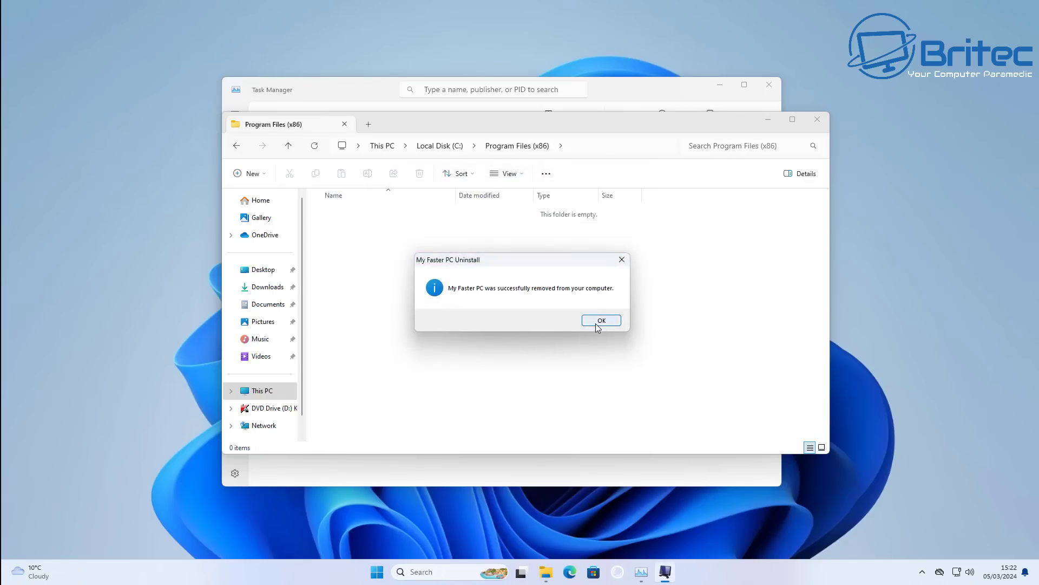
click(597, 322)
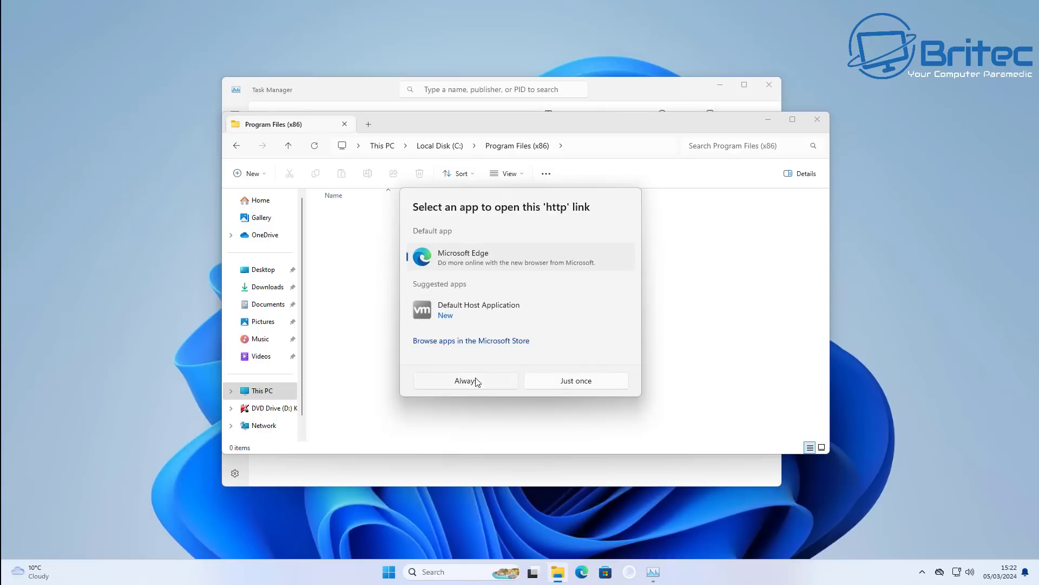
click(703, 276)
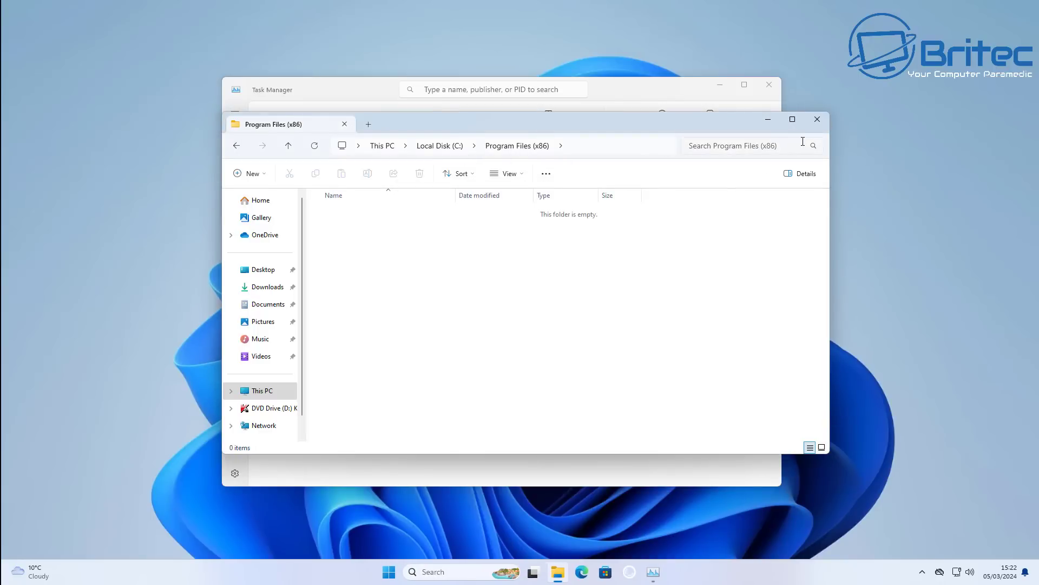
click(817, 119)
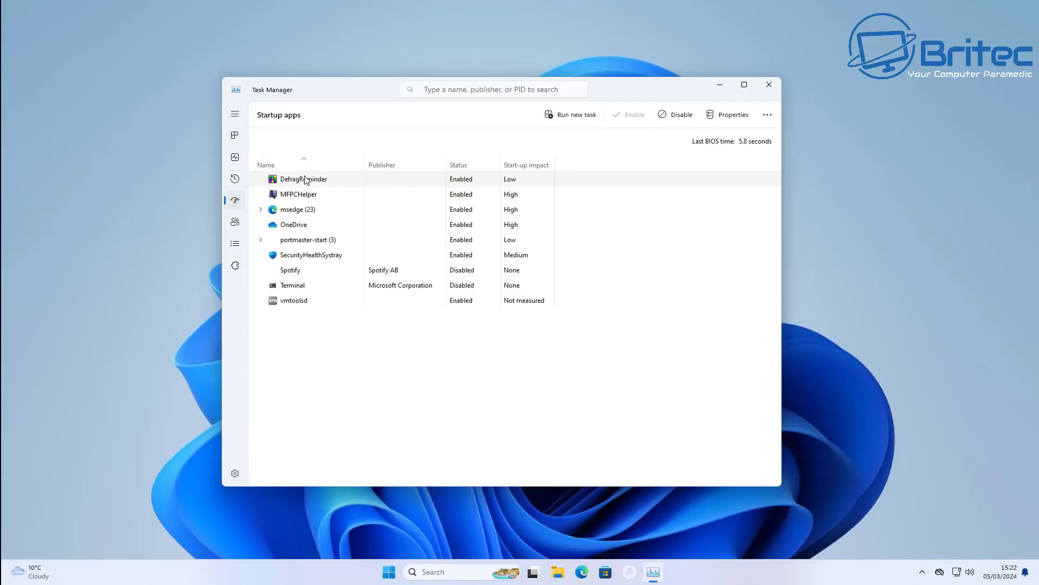
Disable DefragReminder from running at startup
right_click(302, 182)
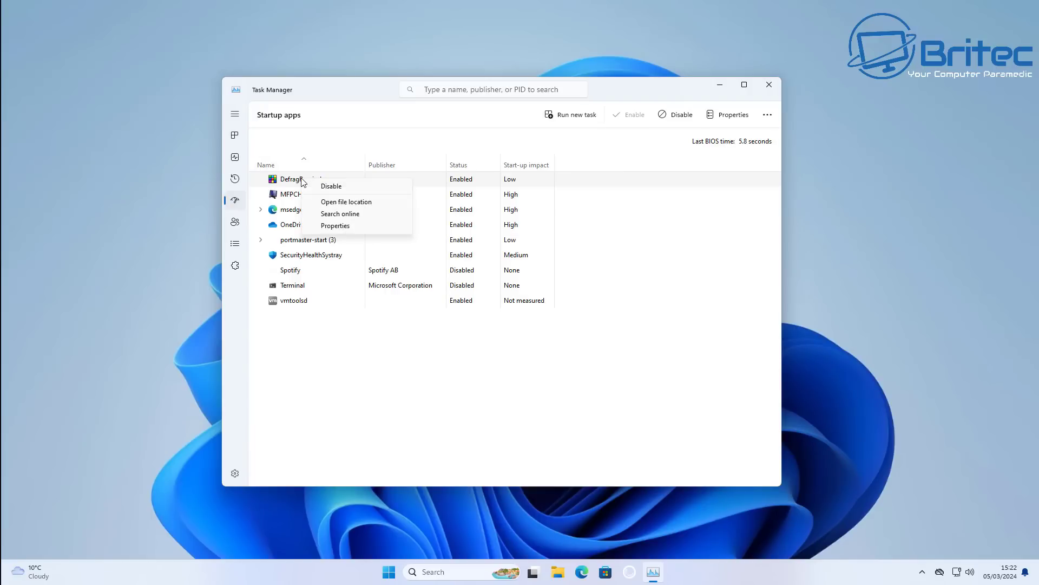
click(329, 186)
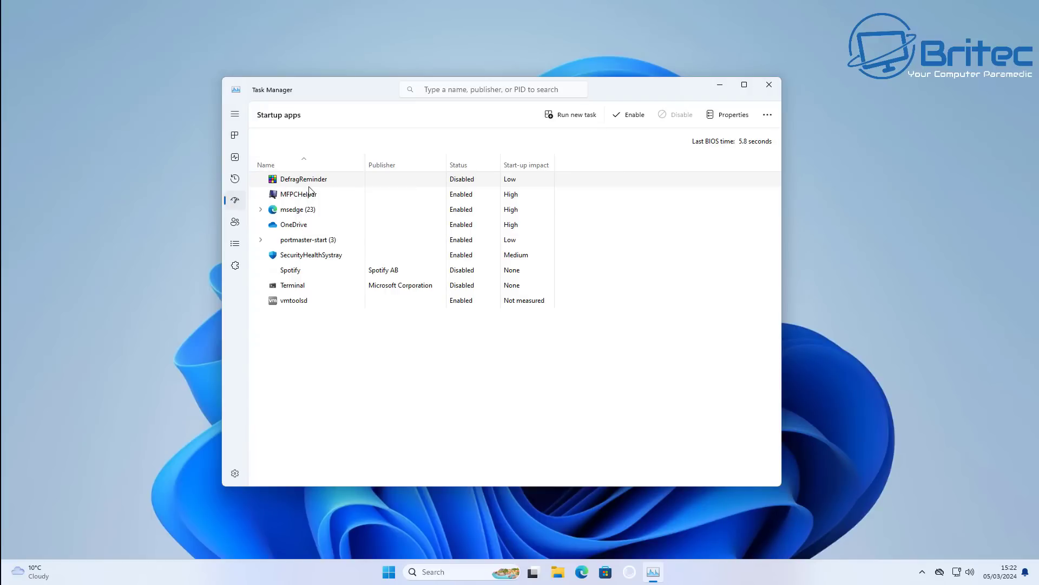
right_click(324, 182)
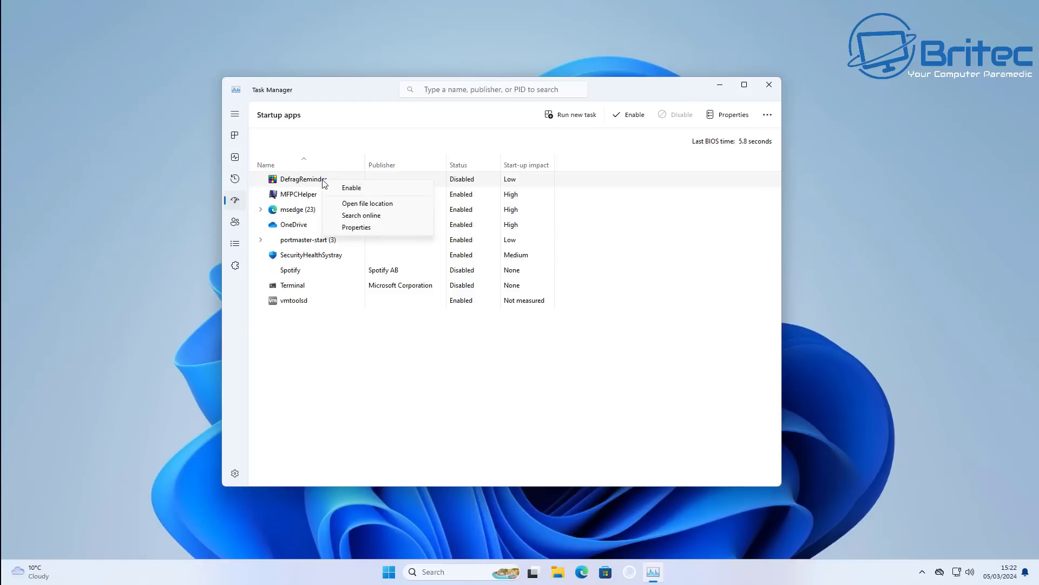
click(349, 205)
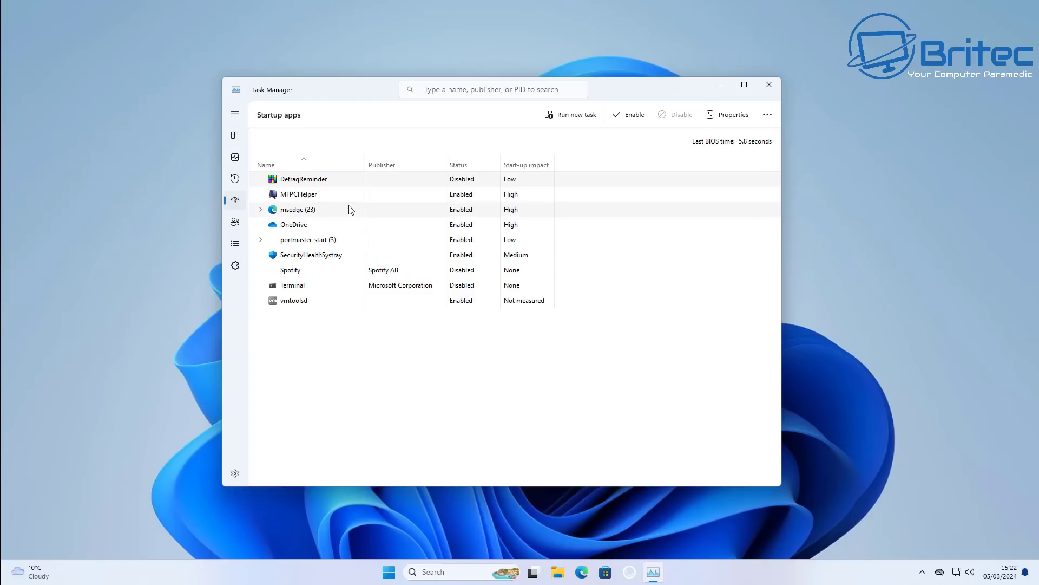
Close Task Manager and open the Windows Update page in Settings
click(768, 85)
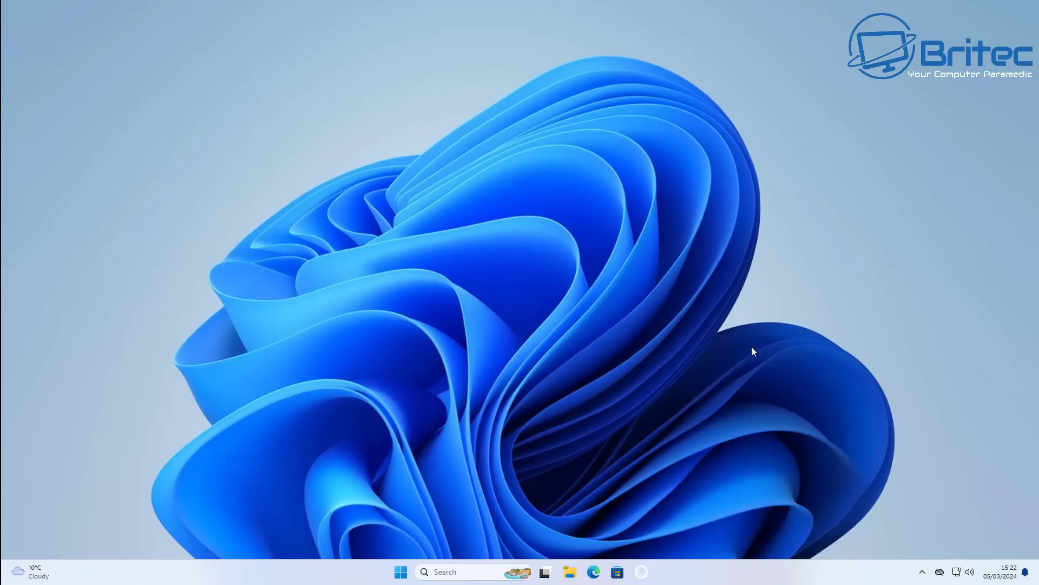
click(401, 572)
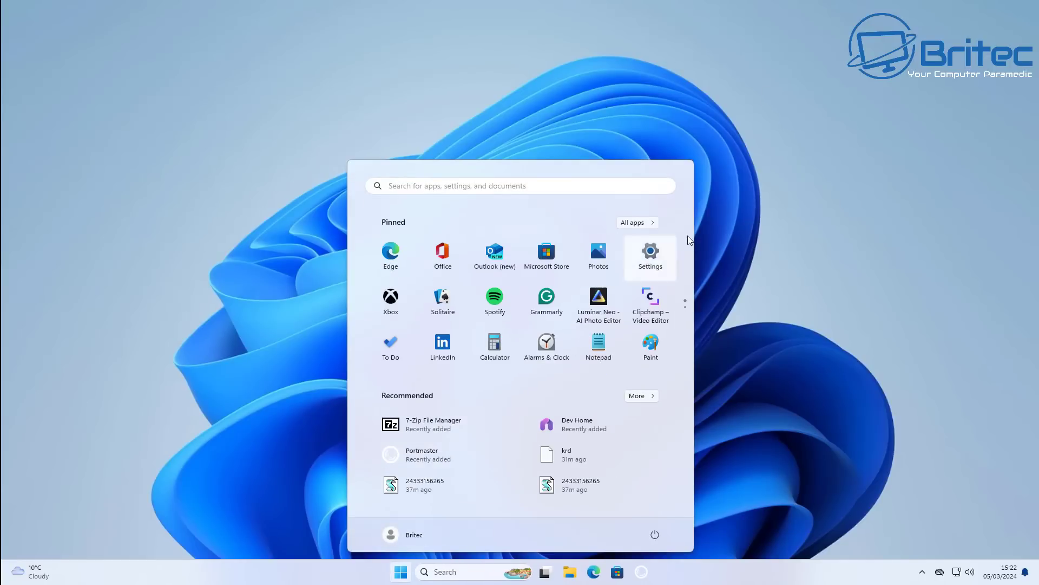
click(650, 254)
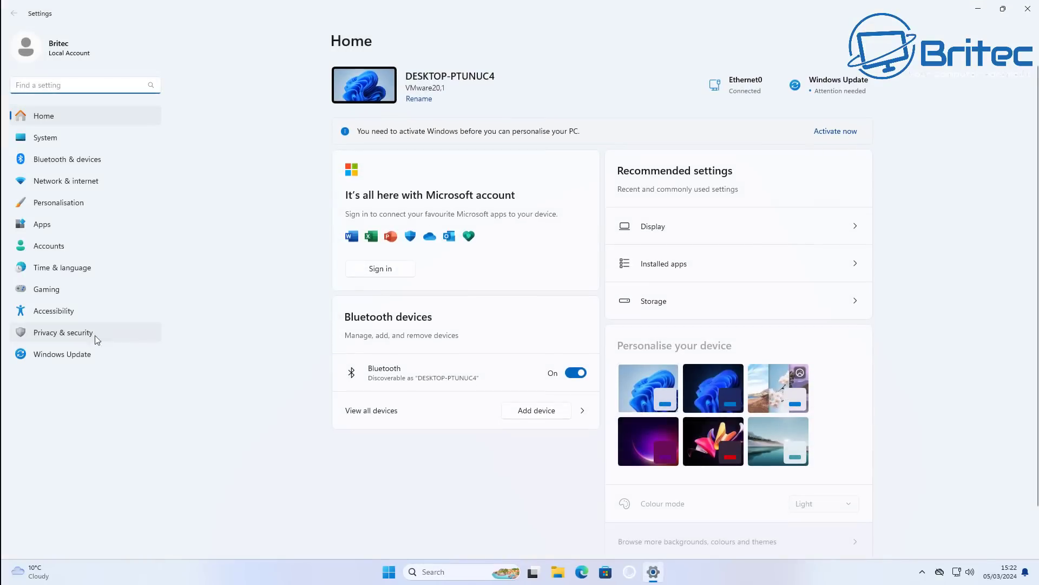
click(70, 355)
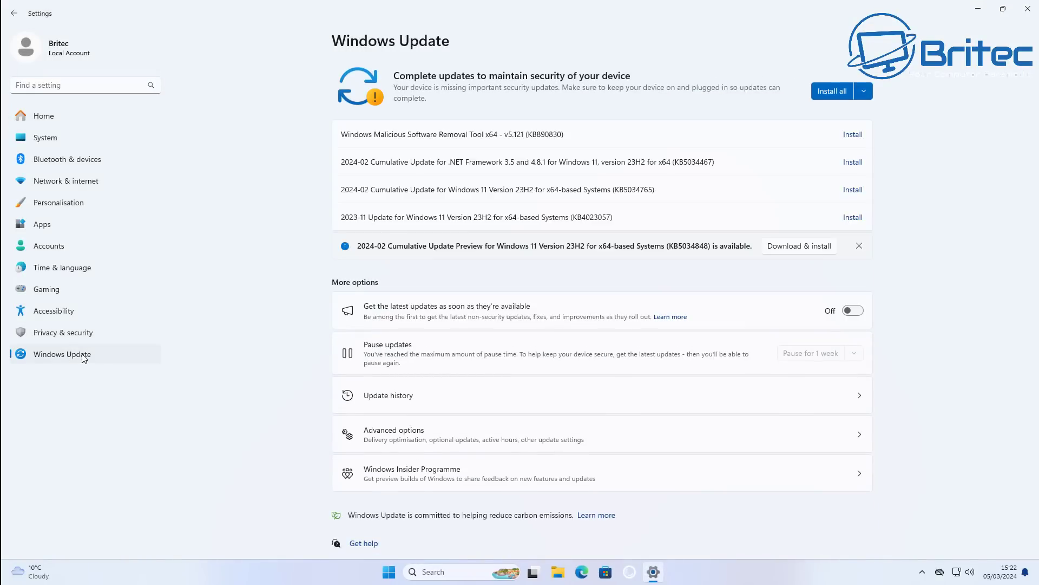
Launch the Windows Security app from Settings > Privacy & security and move its window right
click(76, 335)
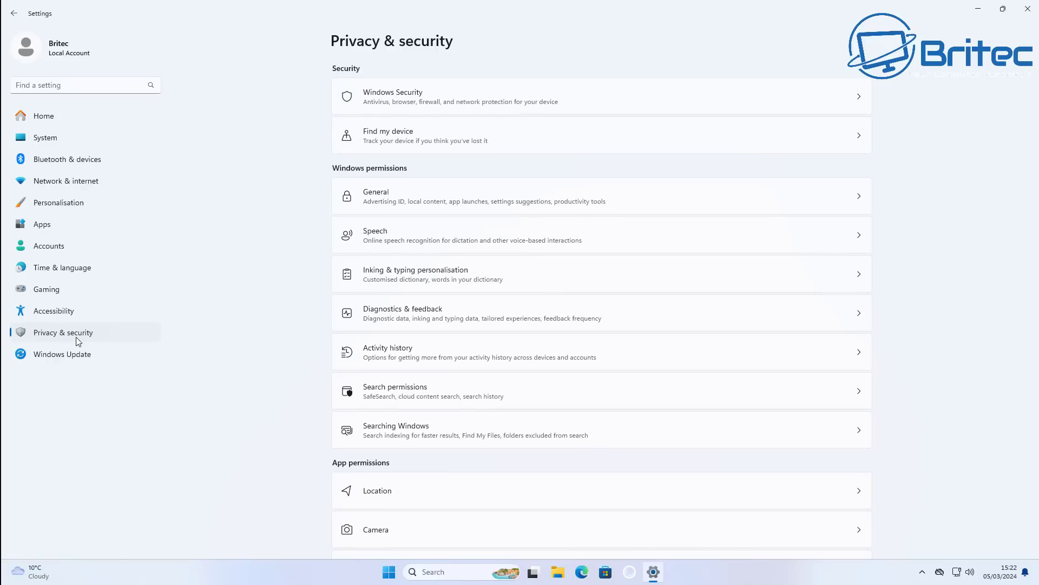
click(430, 99)
click(411, 99)
drag(419, 32, 616, 42)
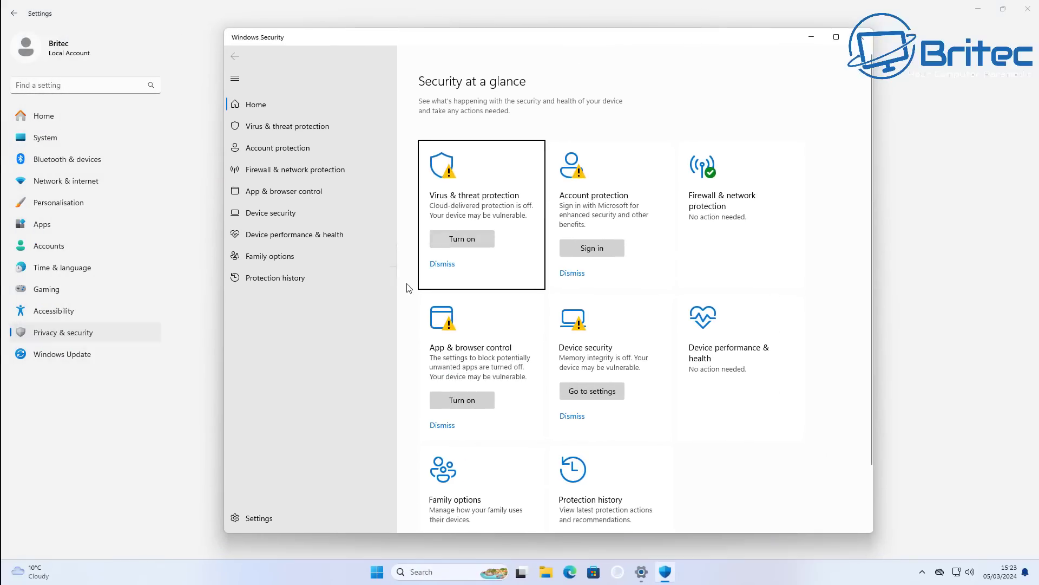
Turn on cloud-delivered protection and App & browser control, approving both admin prompts, then view Virus & threat protection
click(466, 241)
click(455, 373)
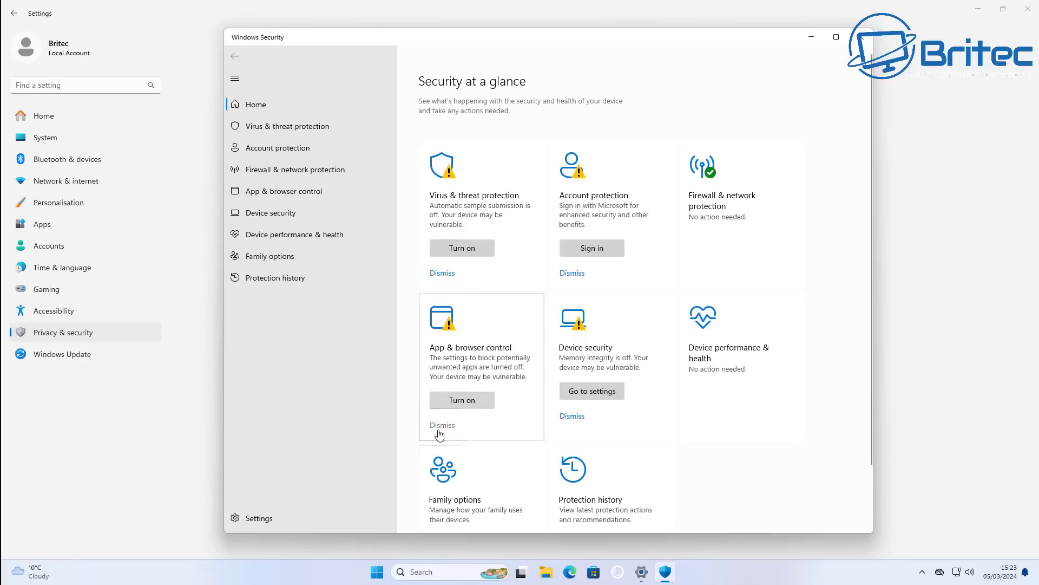
click(450, 400)
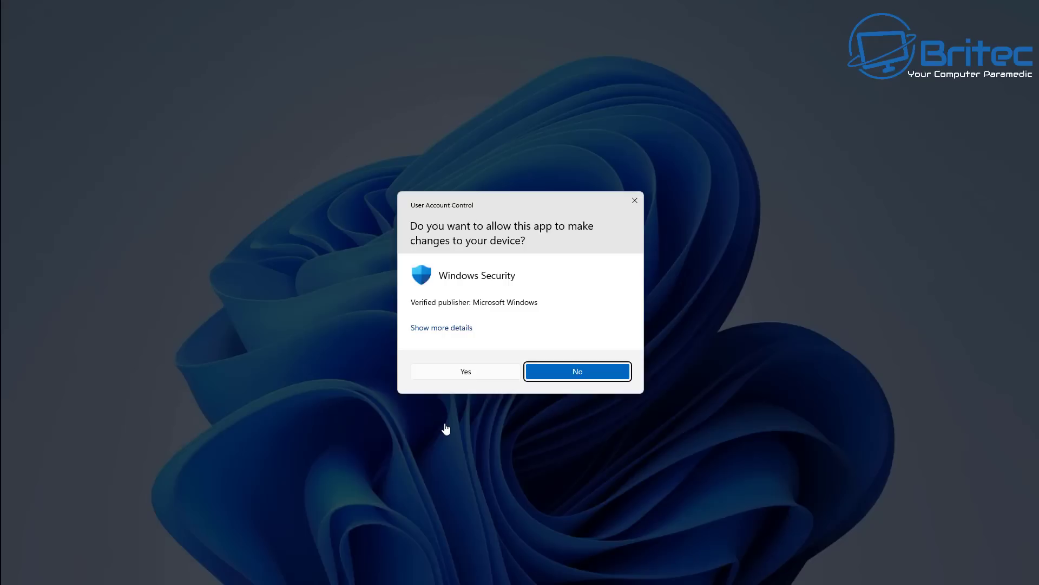
click(467, 374)
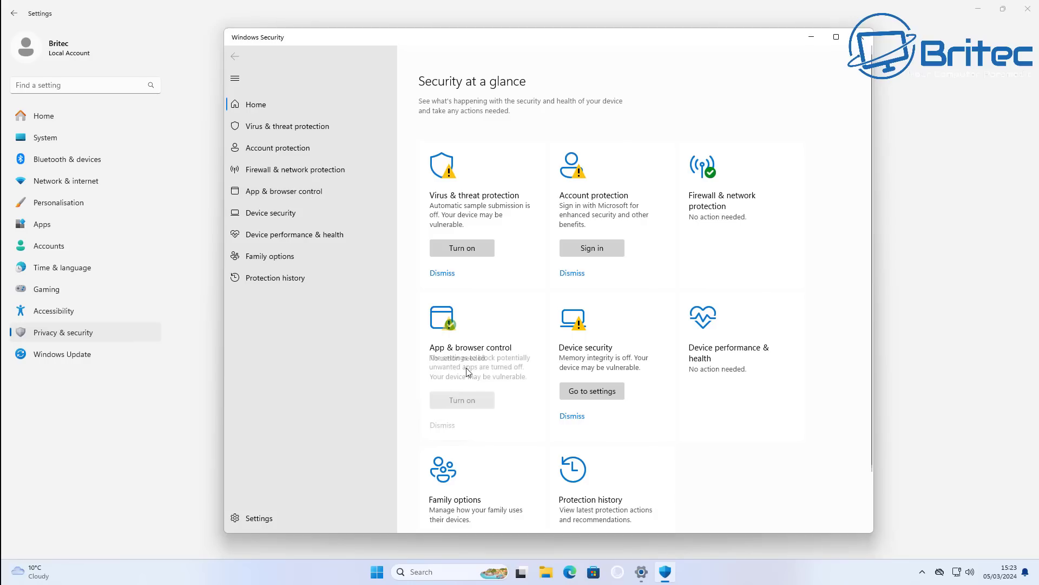
click(283, 126)
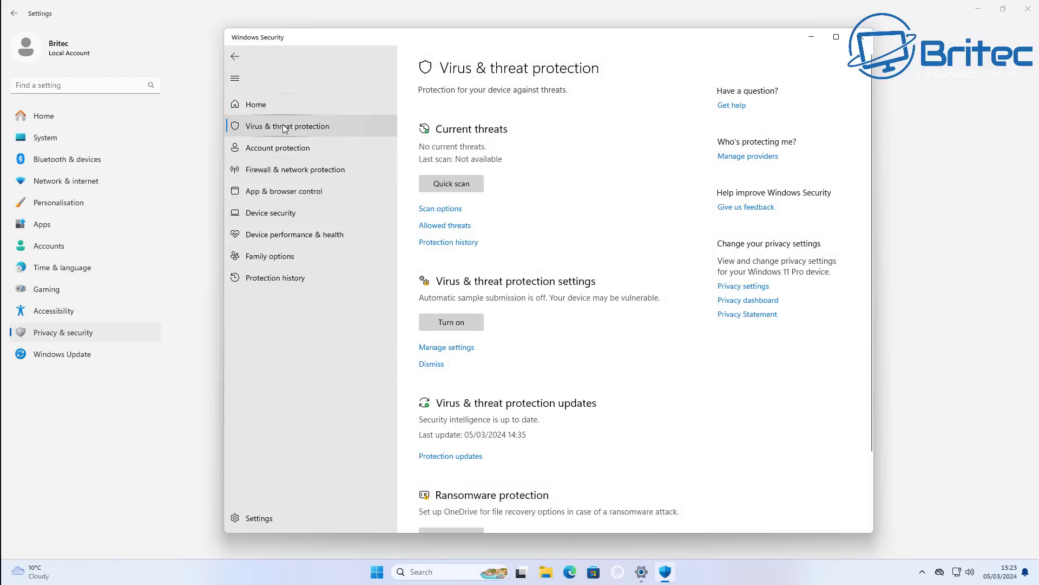
Switch on automatic sample submission in the virus protection settings, approving the admin prompt
click(454, 348)
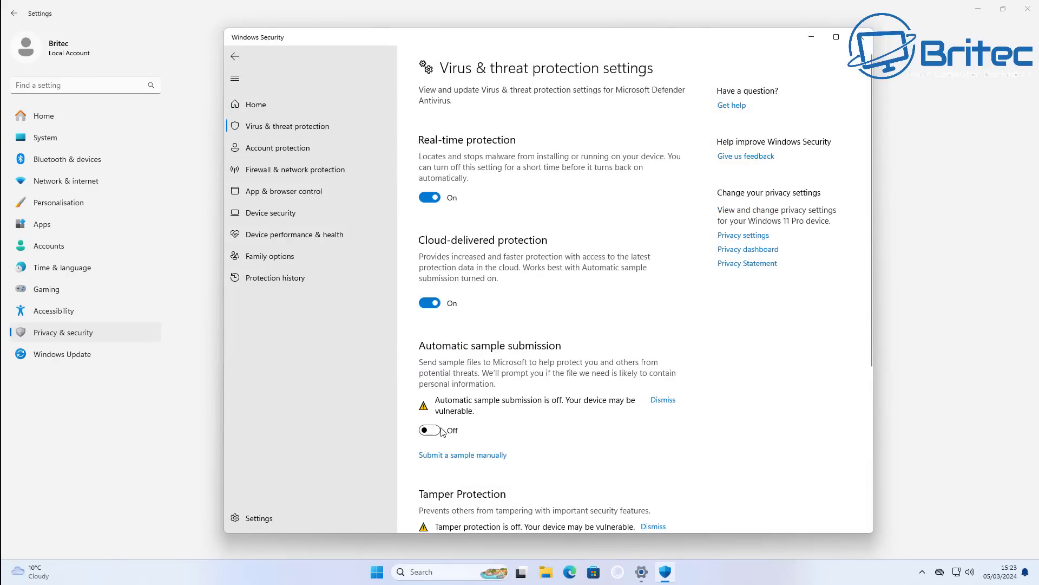
click(431, 430)
click(465, 372)
scroll(437, 314, down, 3)
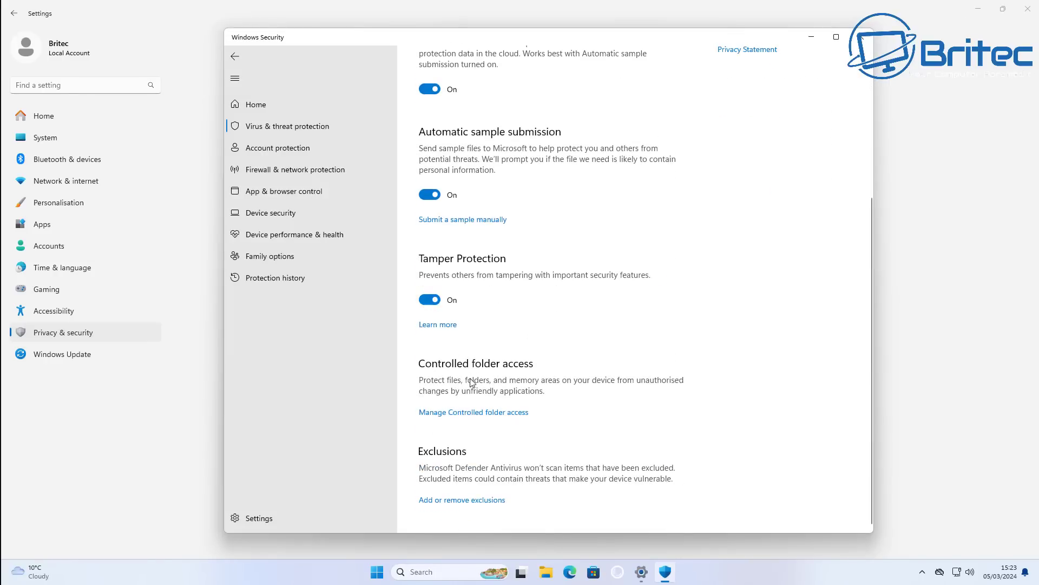
scroll(471, 382, up, 3)
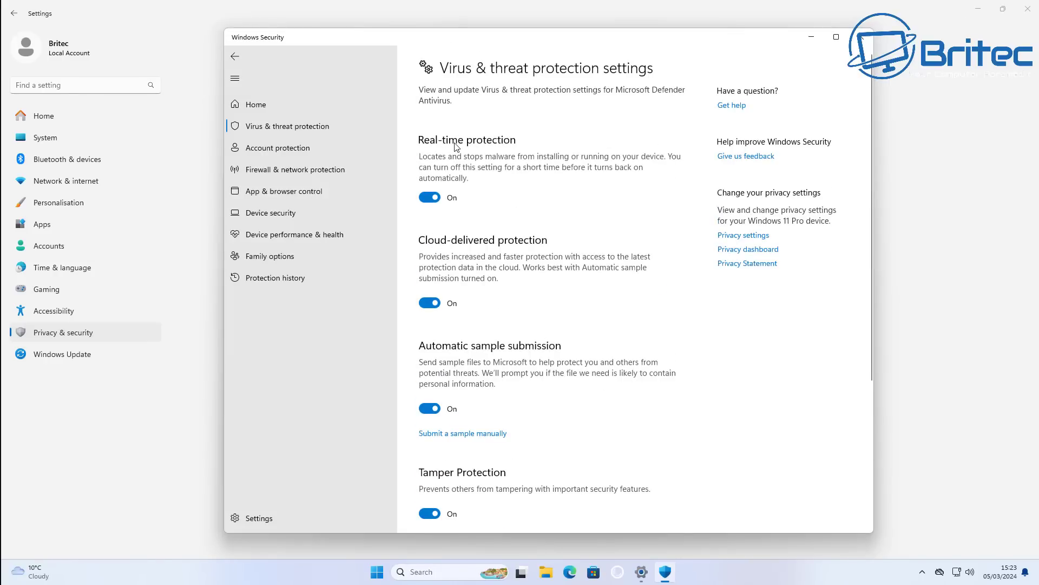
click(278, 127)
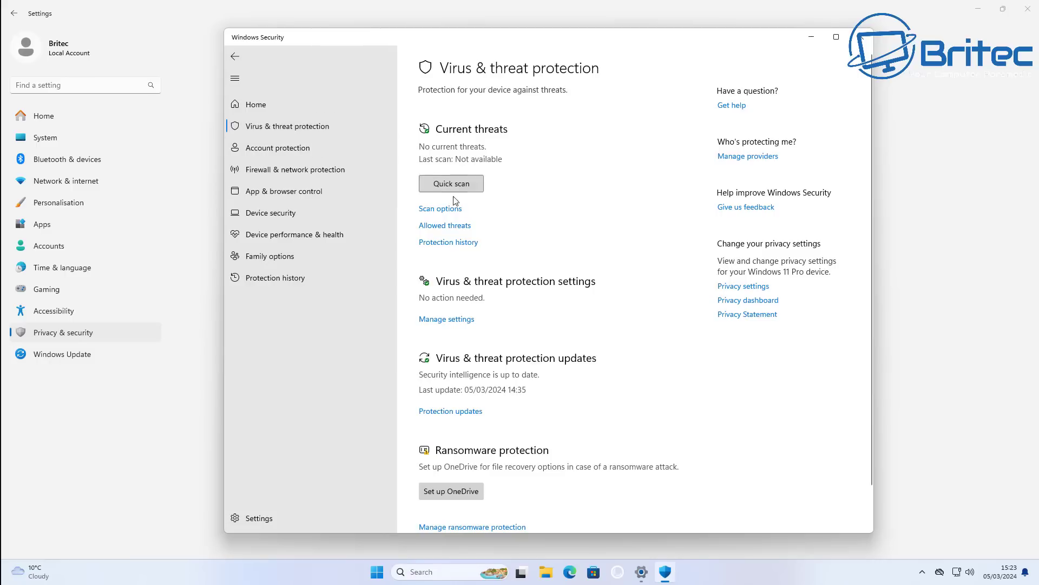
Choose Full scan in the scan options and start it
click(441, 209)
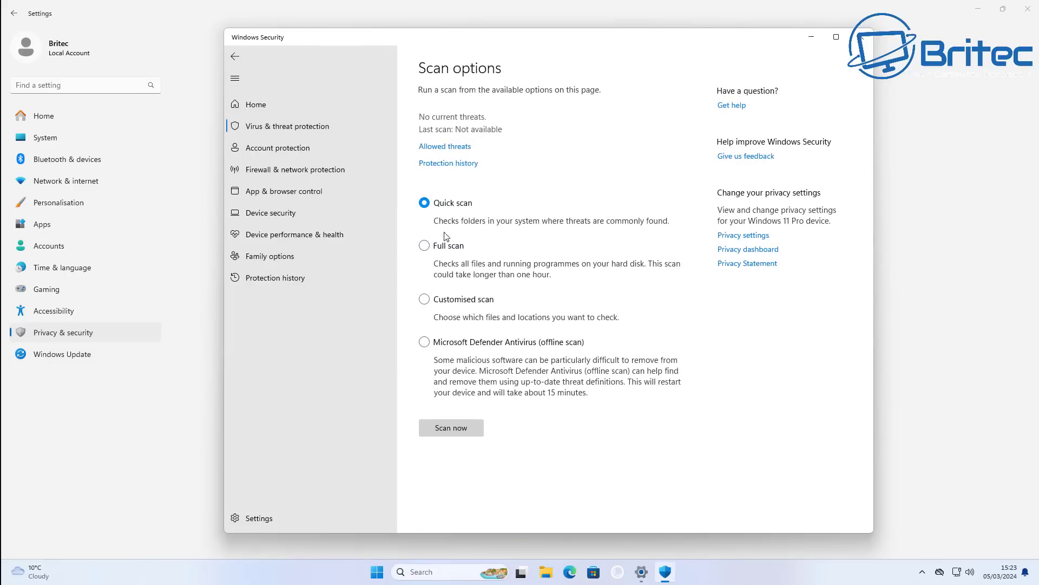
click(423, 246)
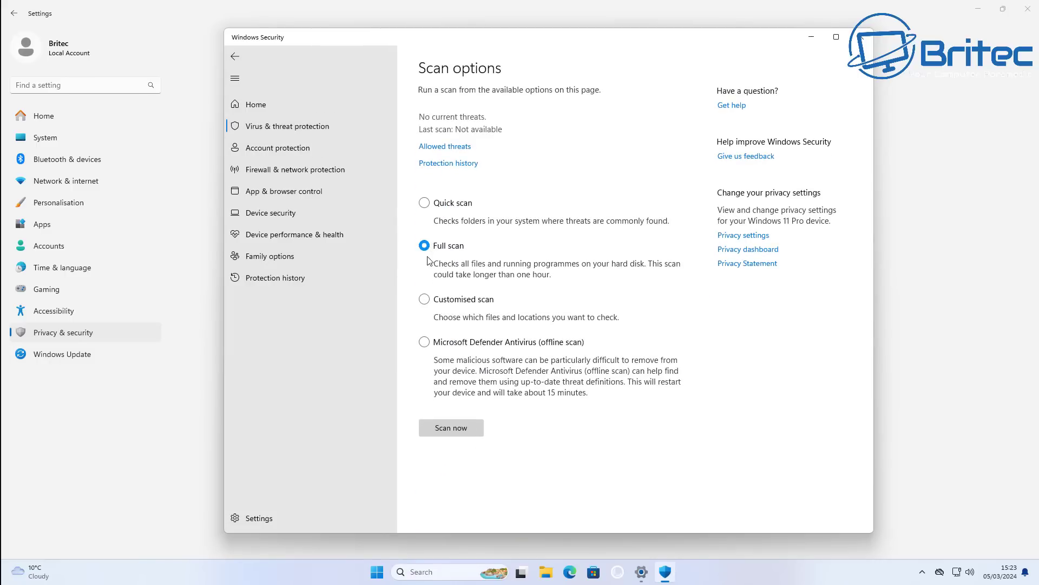
click(445, 427)
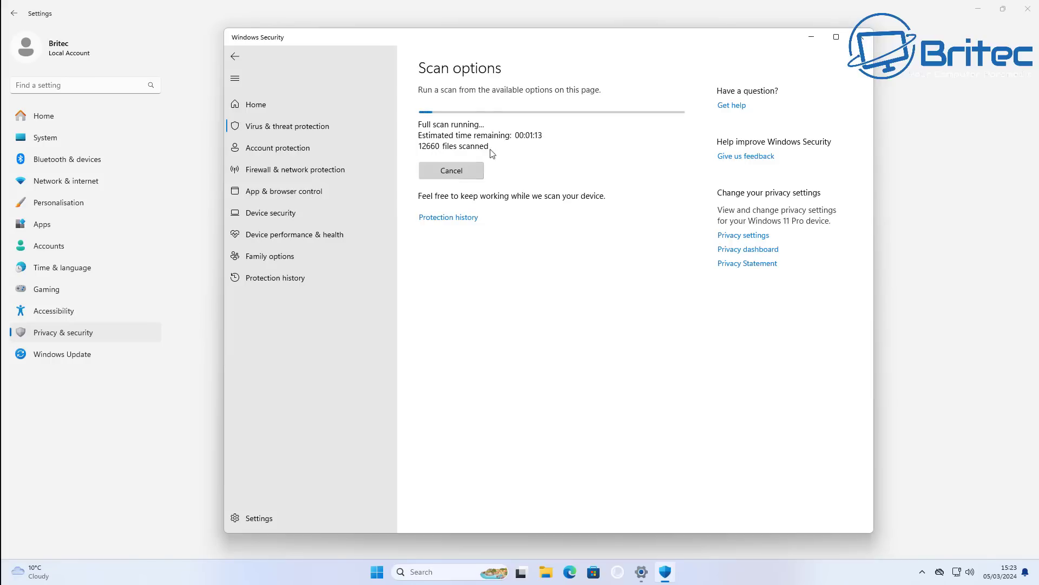
drag(493, 40, 488, 56)
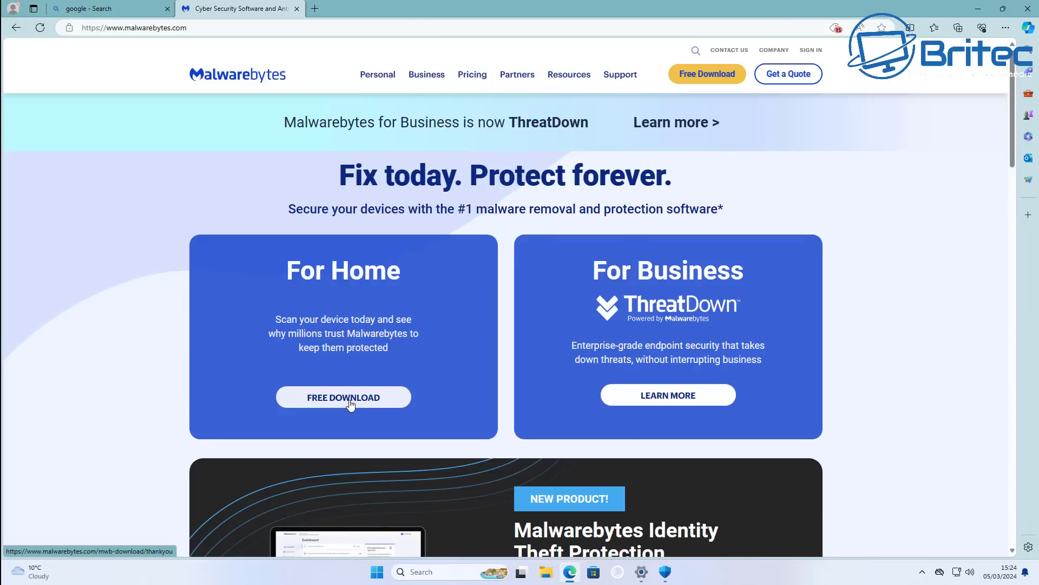
Download MBSetup.exe via the For Home free download, run it with admin approval, and minimize Edge
click(350, 400)
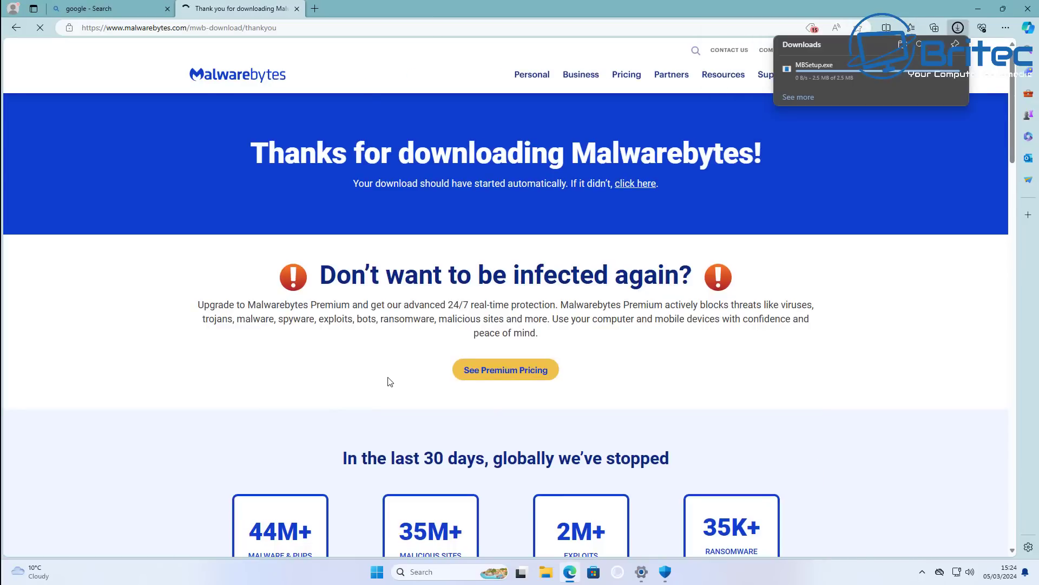
click(807, 74)
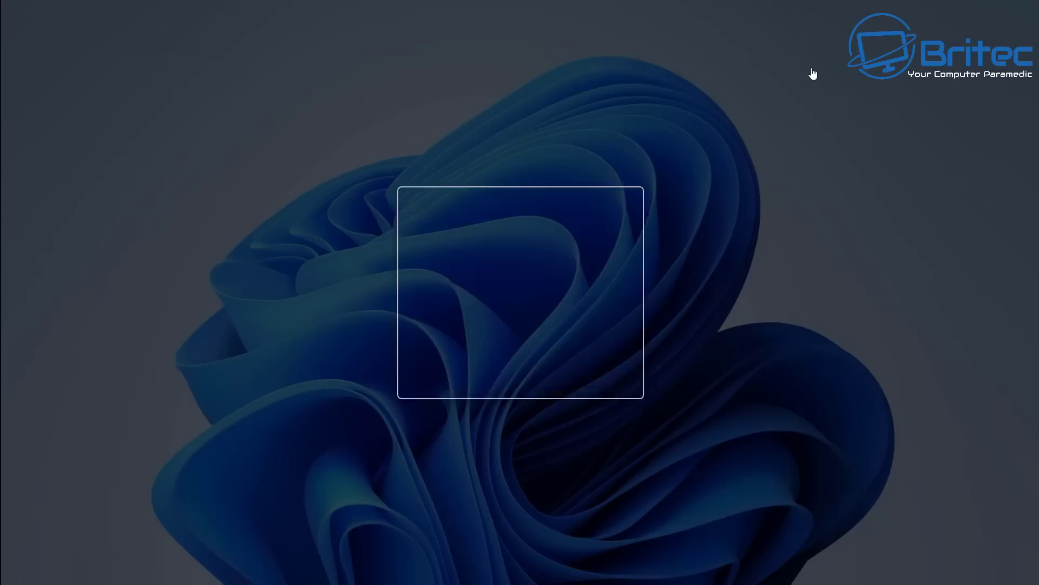
click(465, 378)
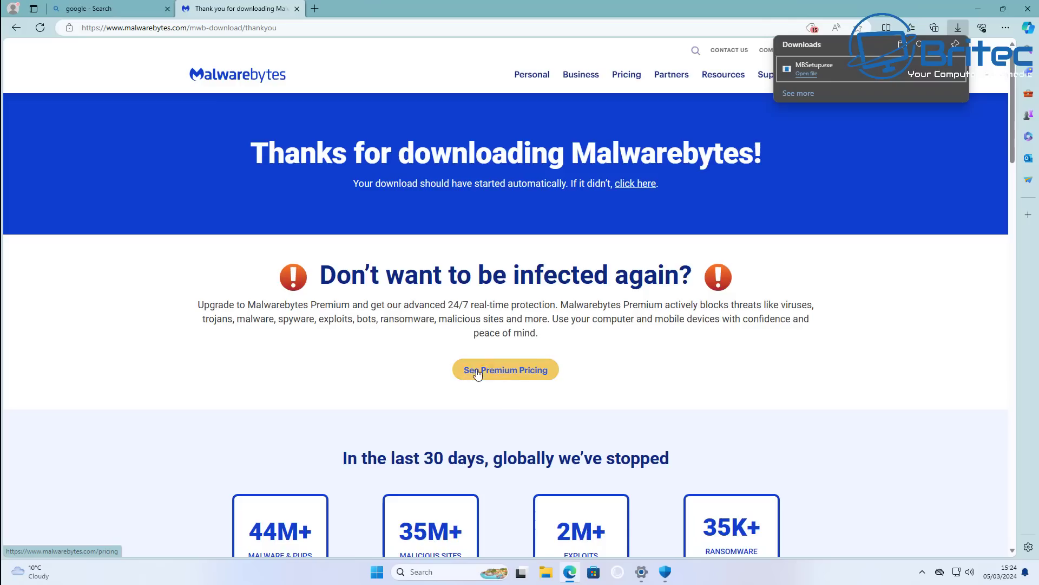
click(978, 12)
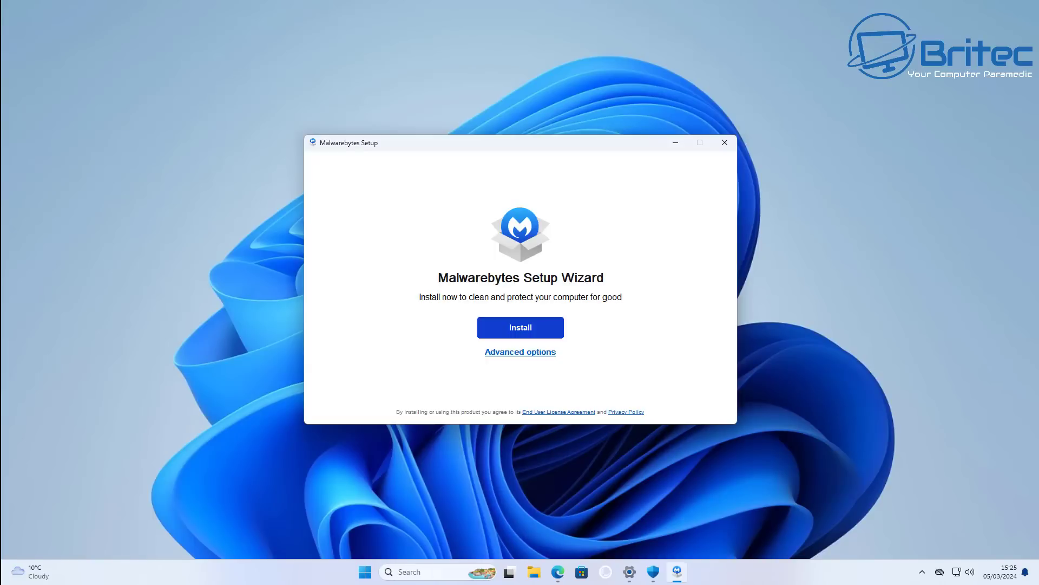
Install Malwarebytes and bring up the Configure Custom Scan options
click(534, 350)
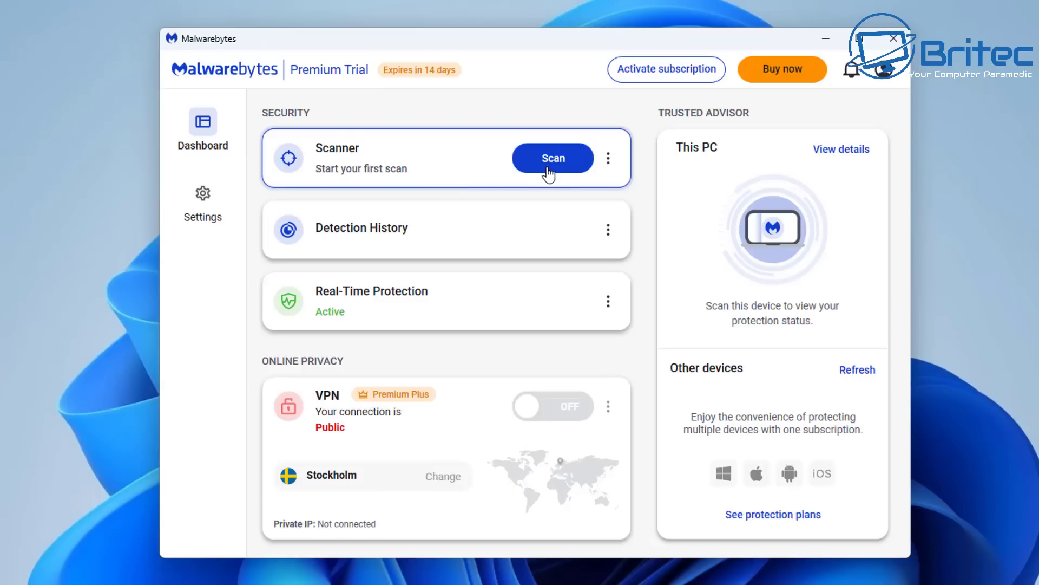
click(562, 173)
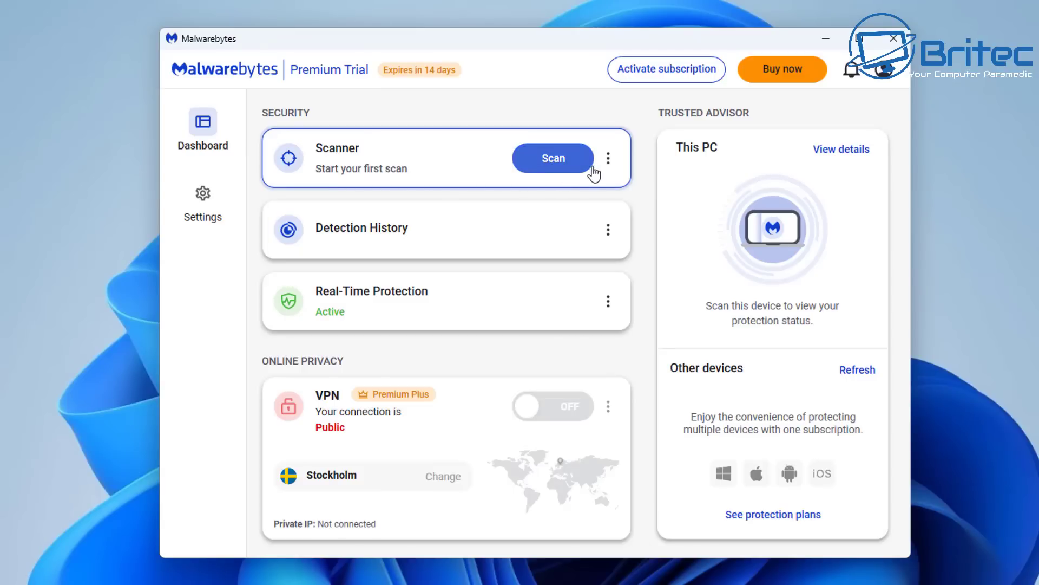
click(608, 162)
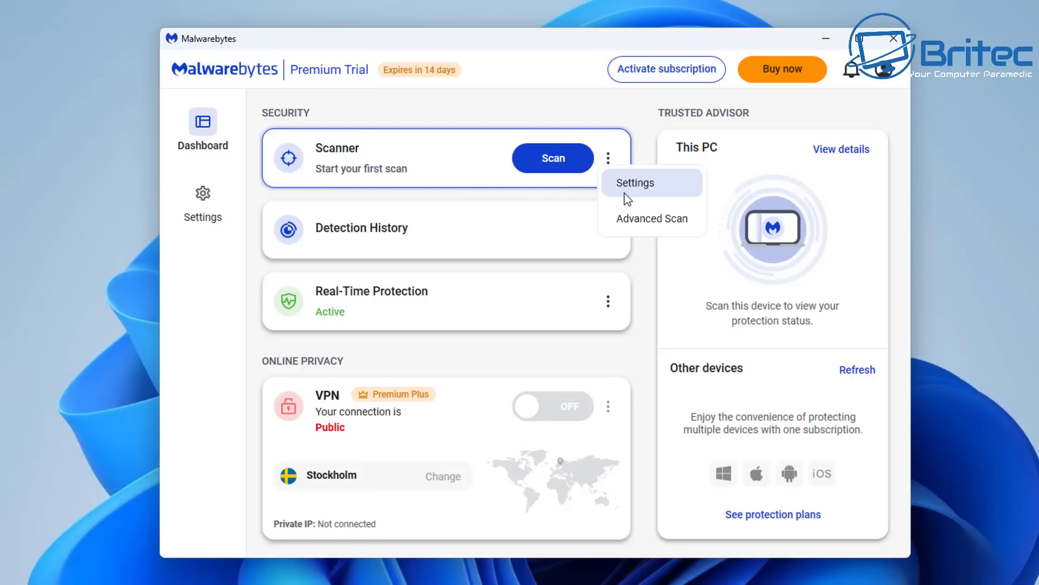
click(623, 220)
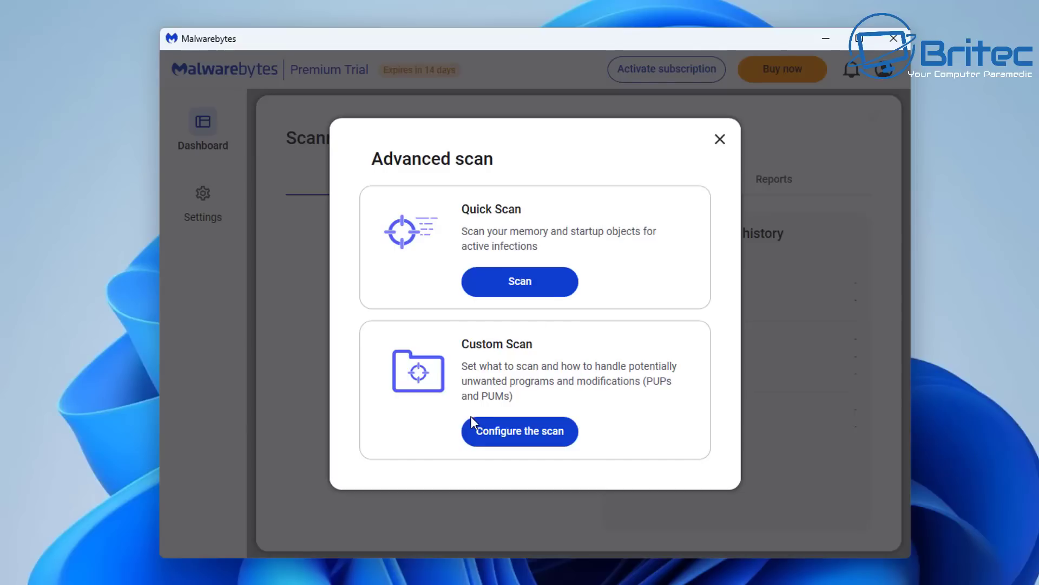
click(521, 433)
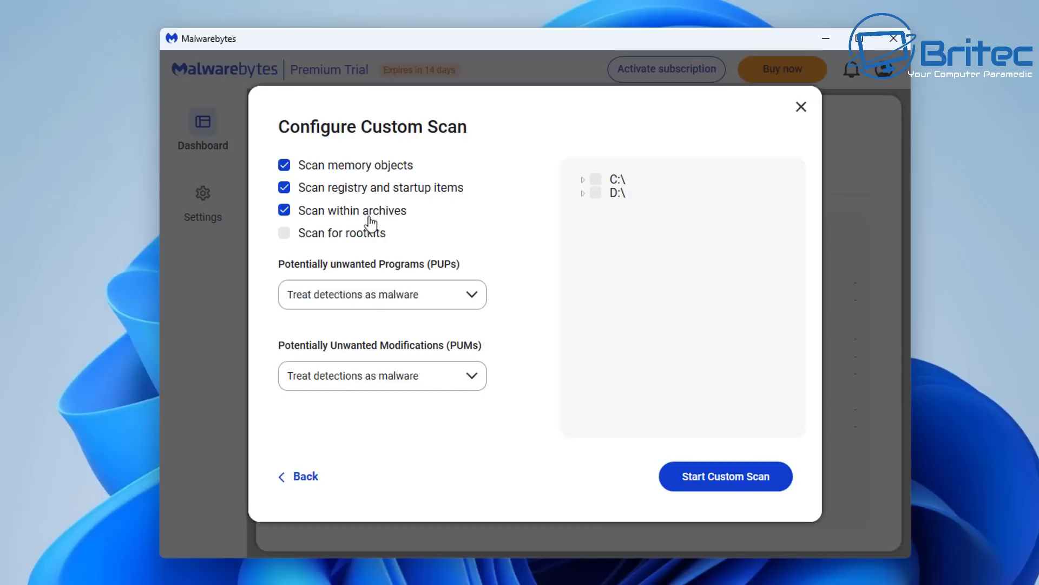
Scan C:\ for rootkits with PUPs and PUMs treated as malware, and start the custom scan
click(284, 234)
click(476, 305)
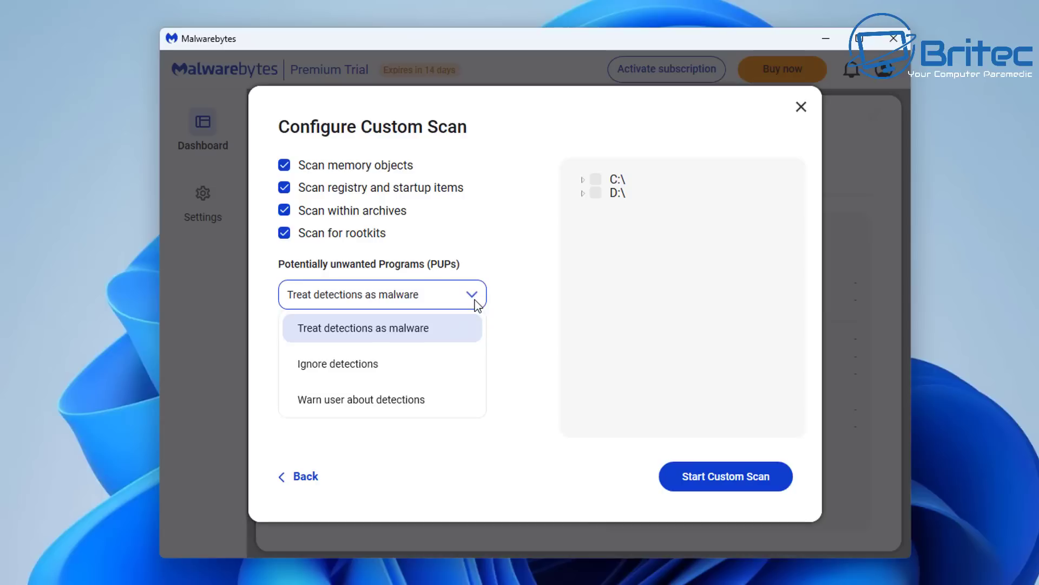
click(476, 303)
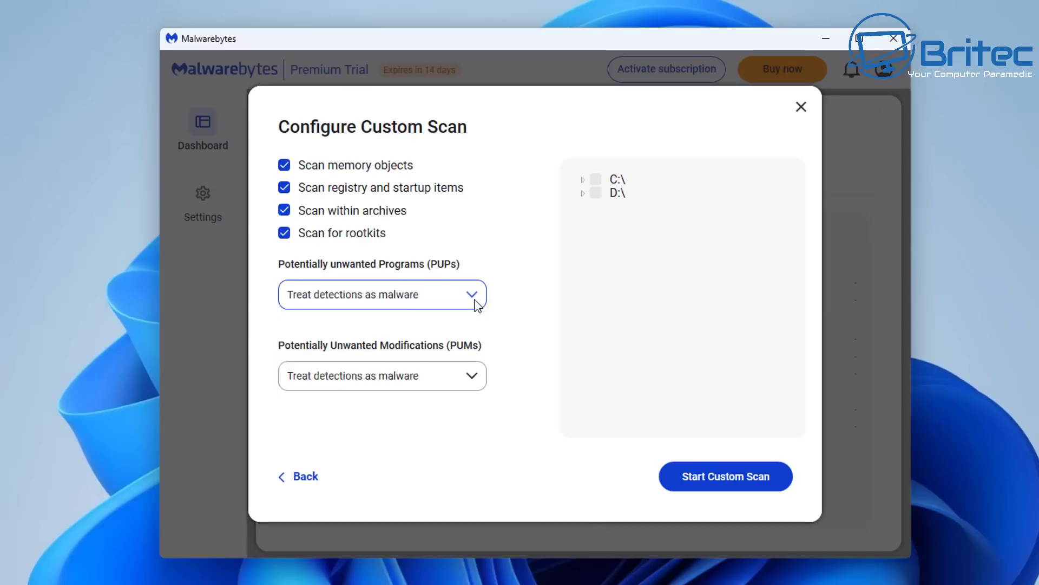
click(461, 382)
click(461, 383)
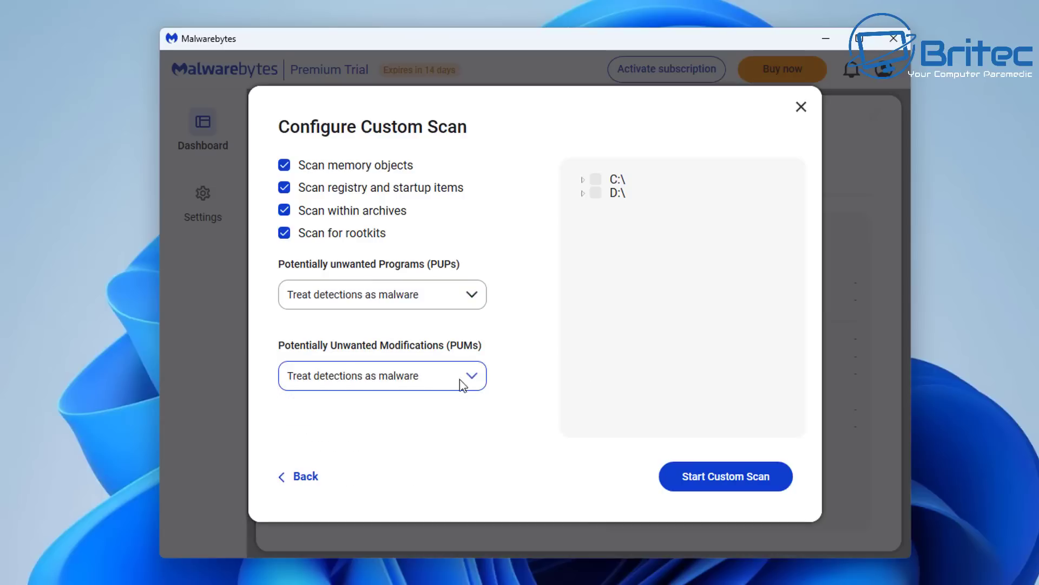
click(596, 180)
click(596, 180)
click(596, 181)
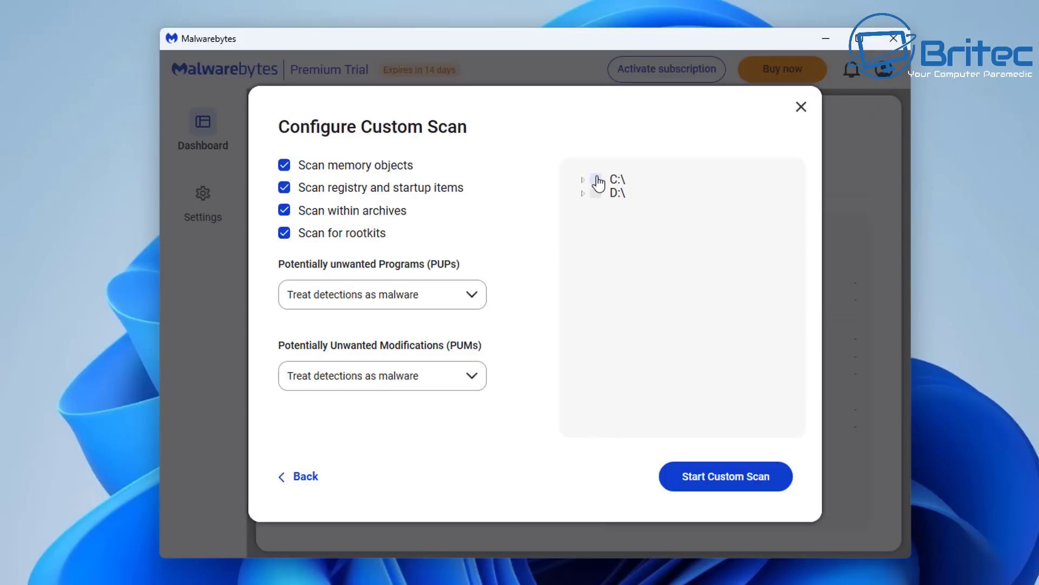
click(753, 476)
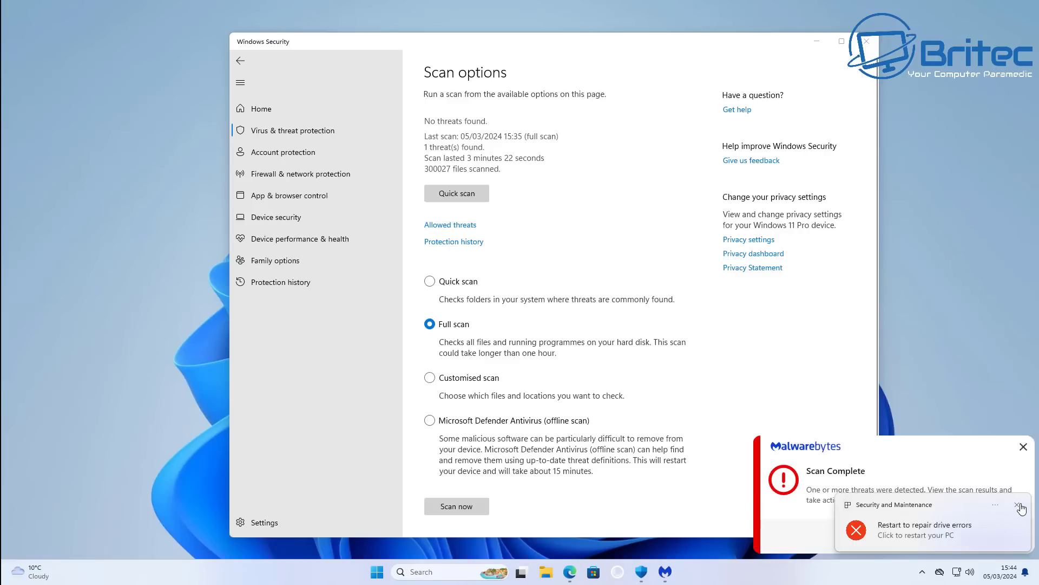
Dismiss the restart and scan-complete notifications and close Windows Security
click(1019, 506)
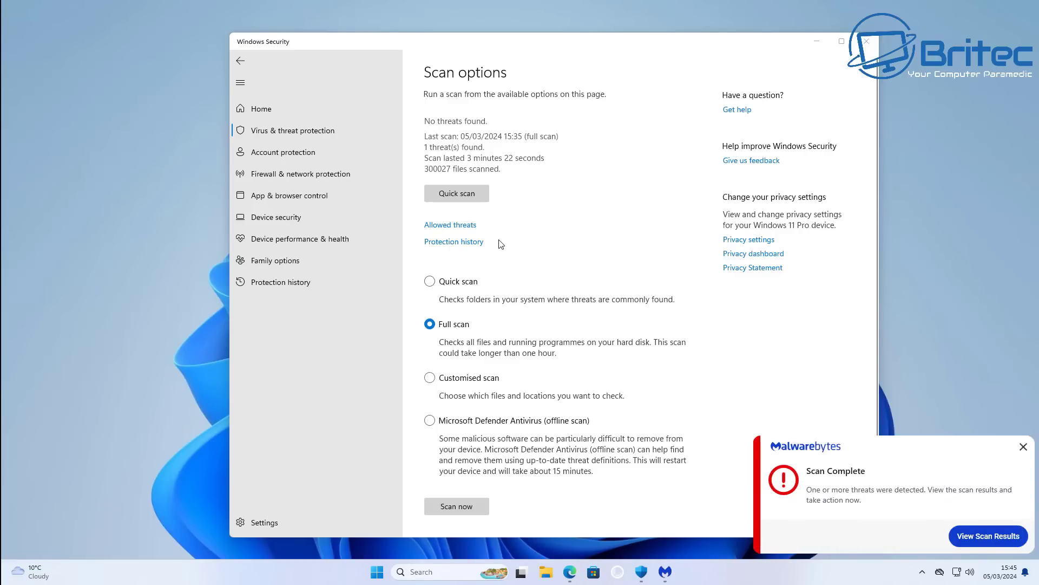
click(438, 226)
click(867, 42)
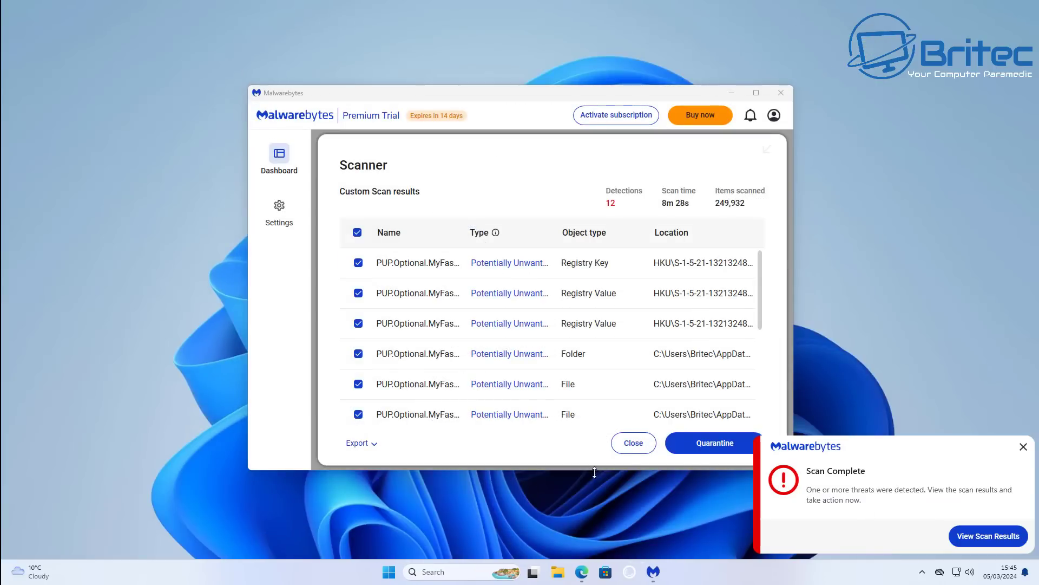
click(958, 534)
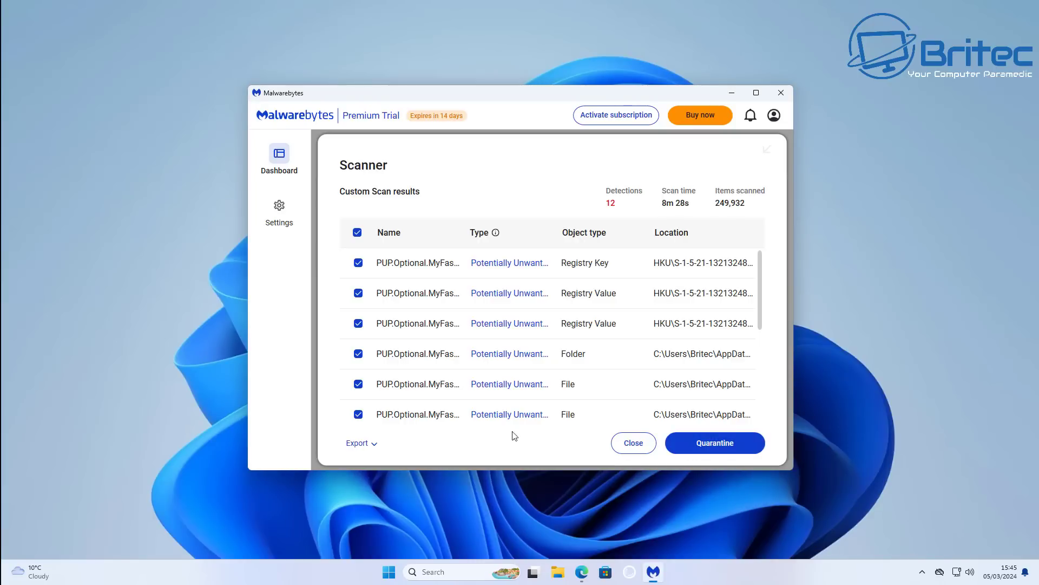
Quarantine all 12 detected threats, finish, and close Malwarebytes
scroll(501, 297, down, 4)
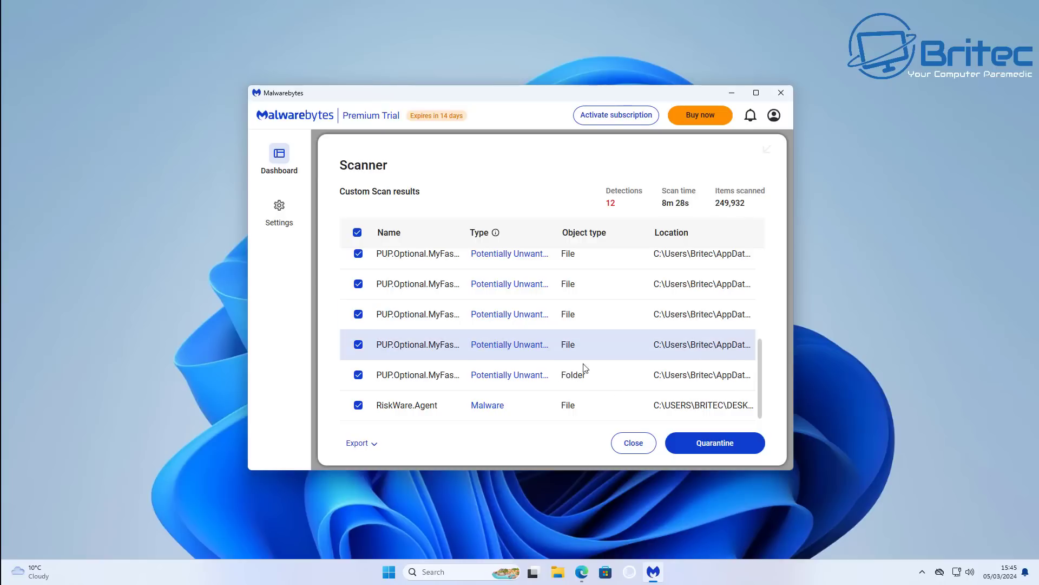
click(720, 450)
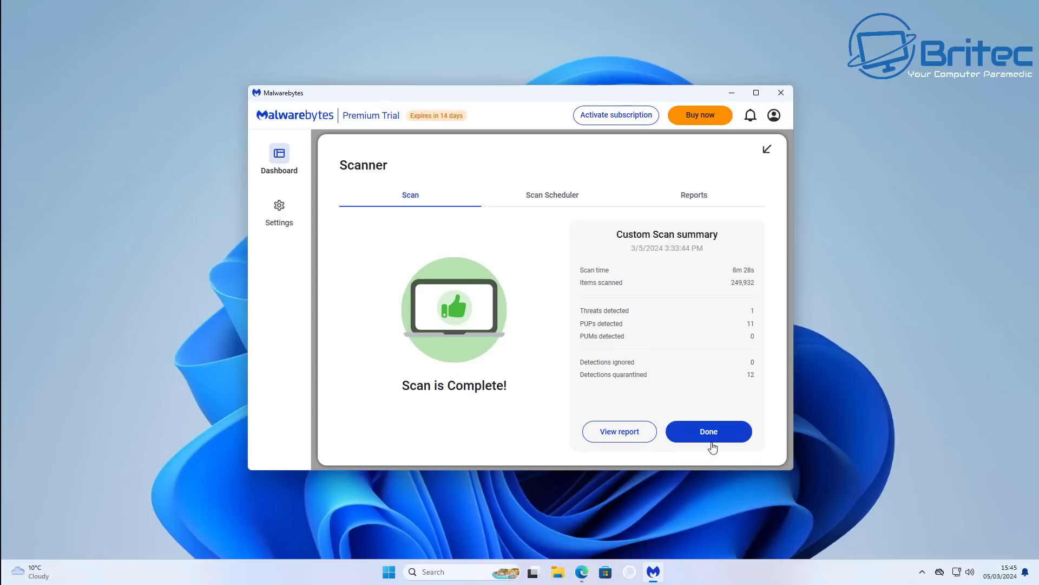
click(713, 436)
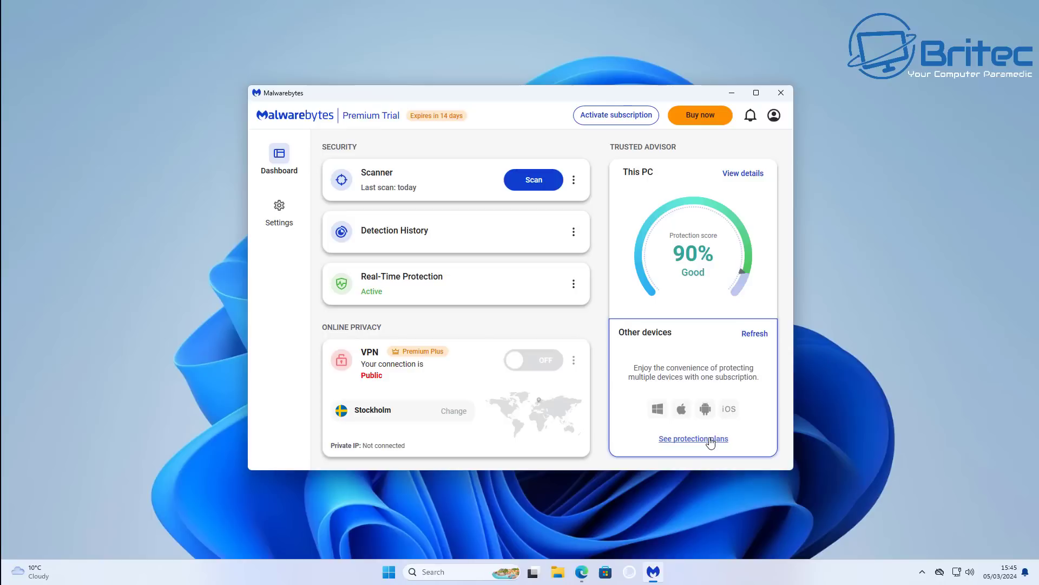
click(780, 93)
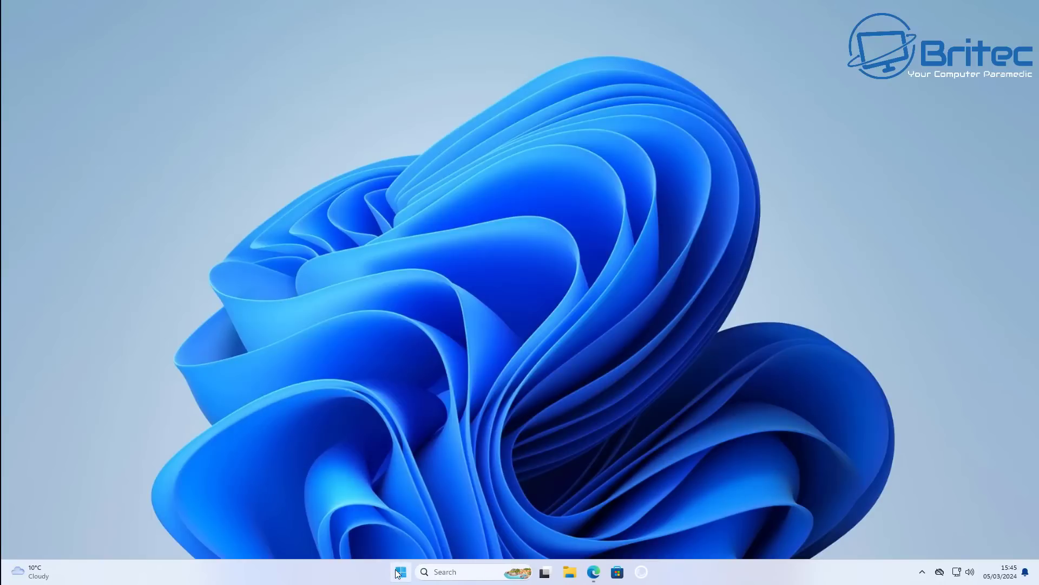
Restart the computer from the Start menu power options
click(400, 572)
click(655, 535)
click(654, 511)
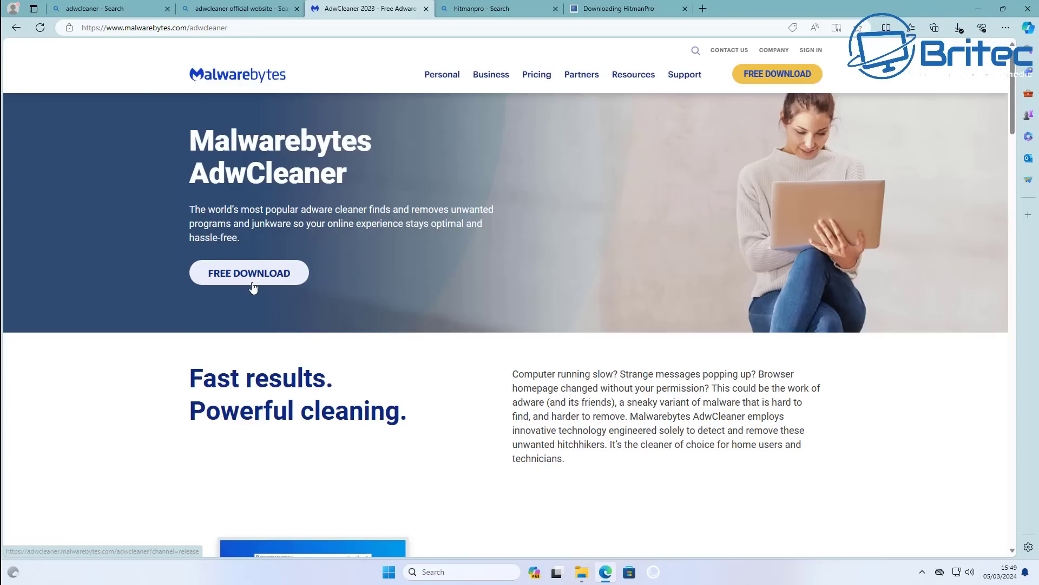
Download adwcleaner.exe from the AdwCleaner page, run it with UAC approval, and minimize Edge
click(253, 286)
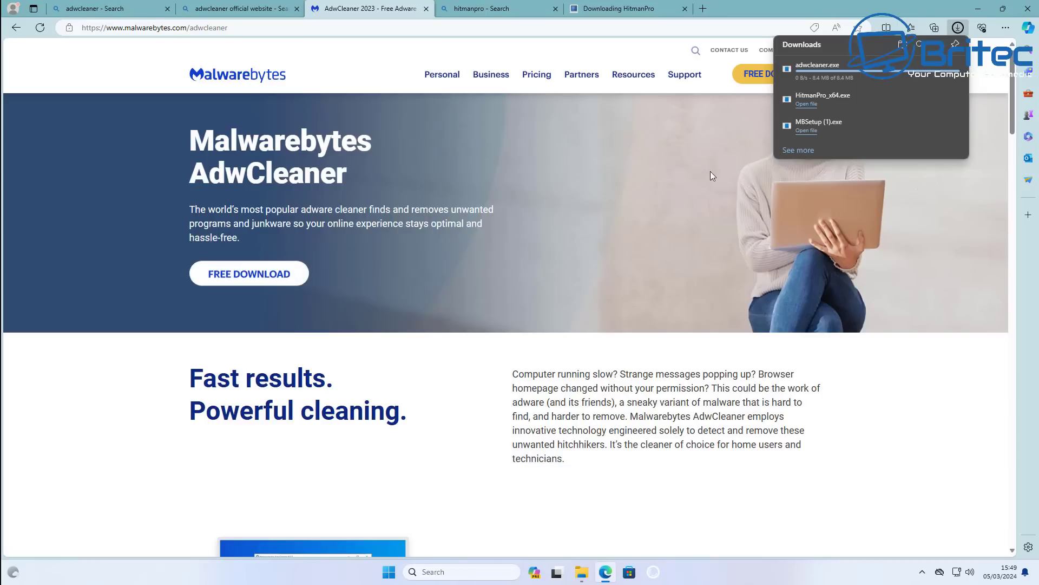
click(816, 68)
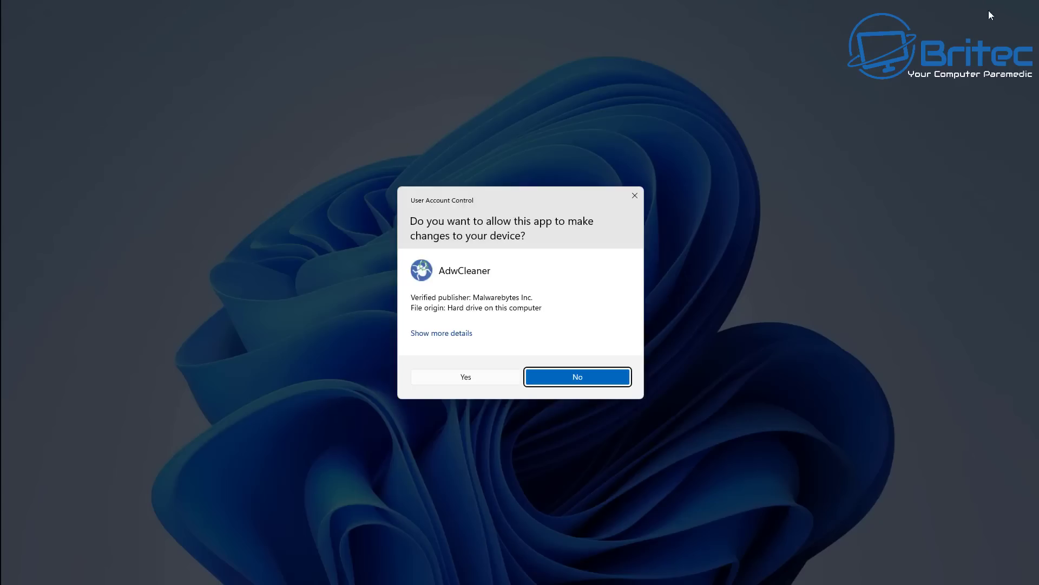
click(472, 377)
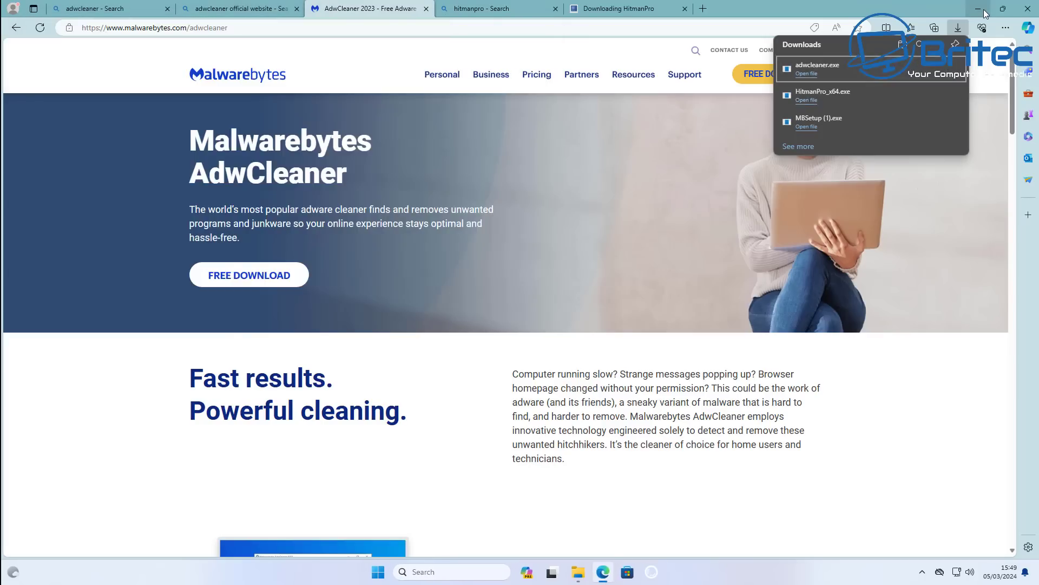
click(983, 9)
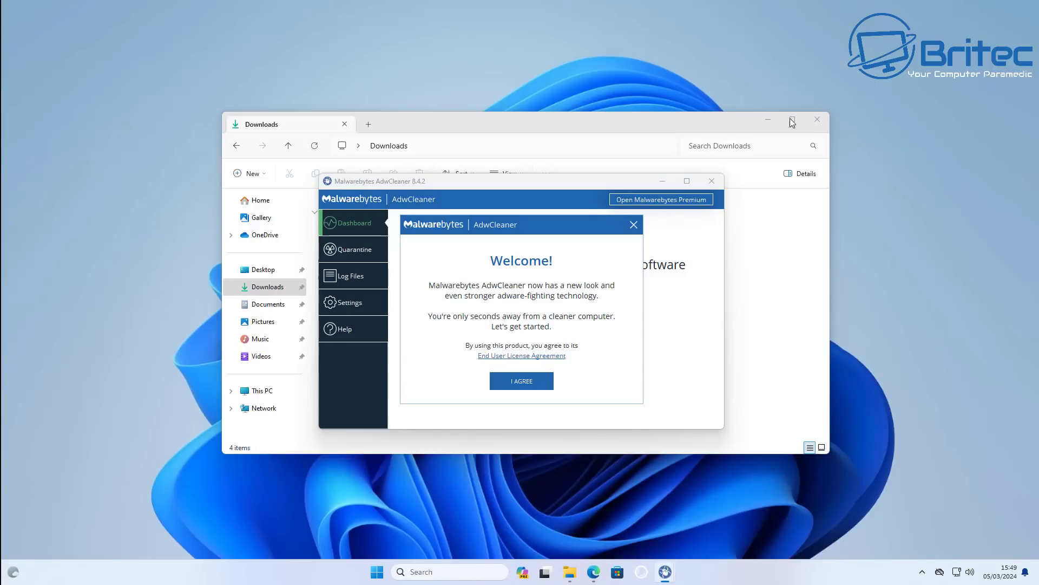
Agree to the AdwCleaner licence, scan, and quarantine the 4 PUP.Optional.Legacy items, confirming process closure
click(816, 120)
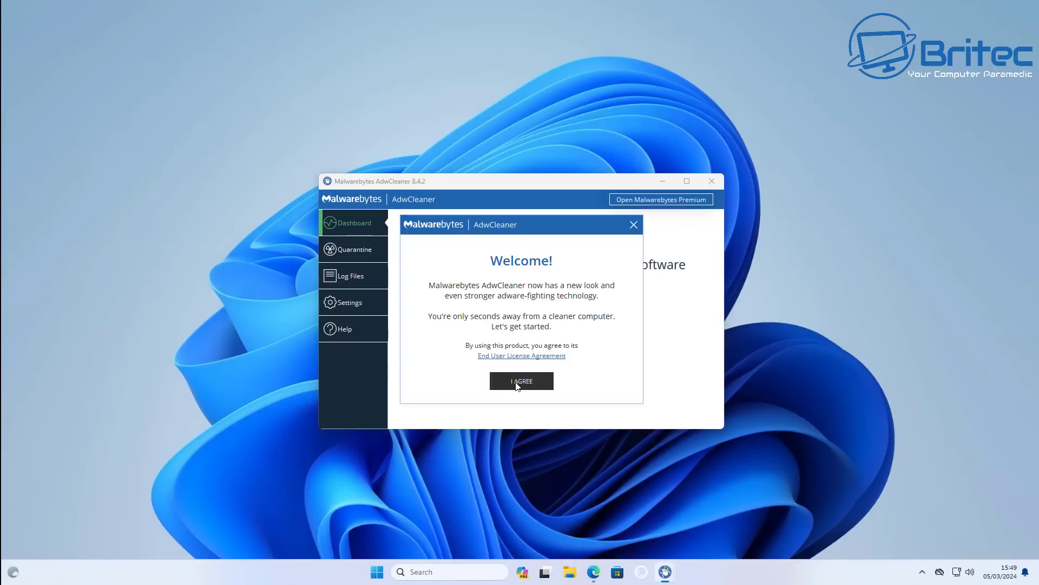
click(517, 383)
click(565, 307)
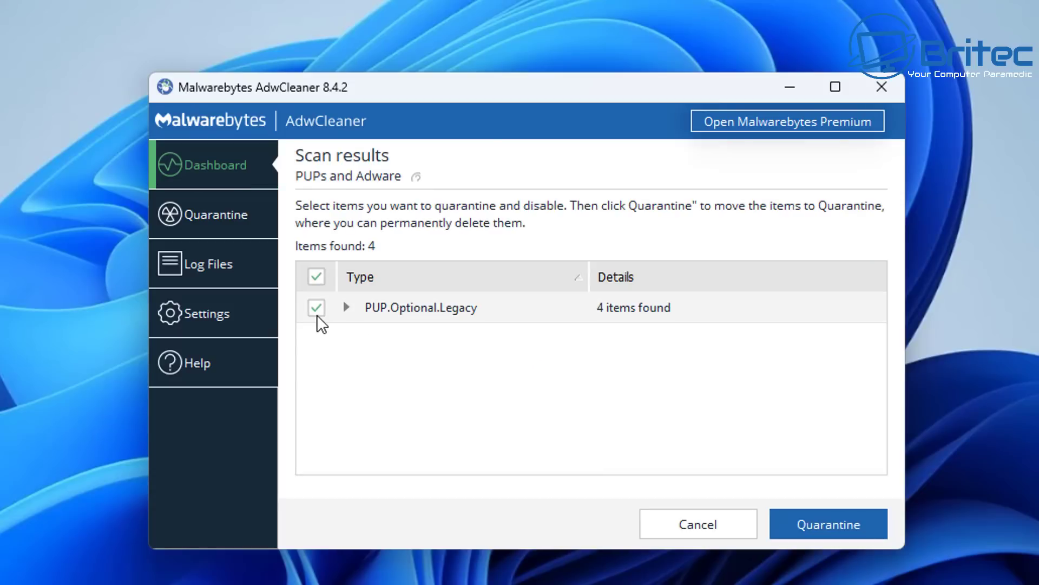
click(835, 521)
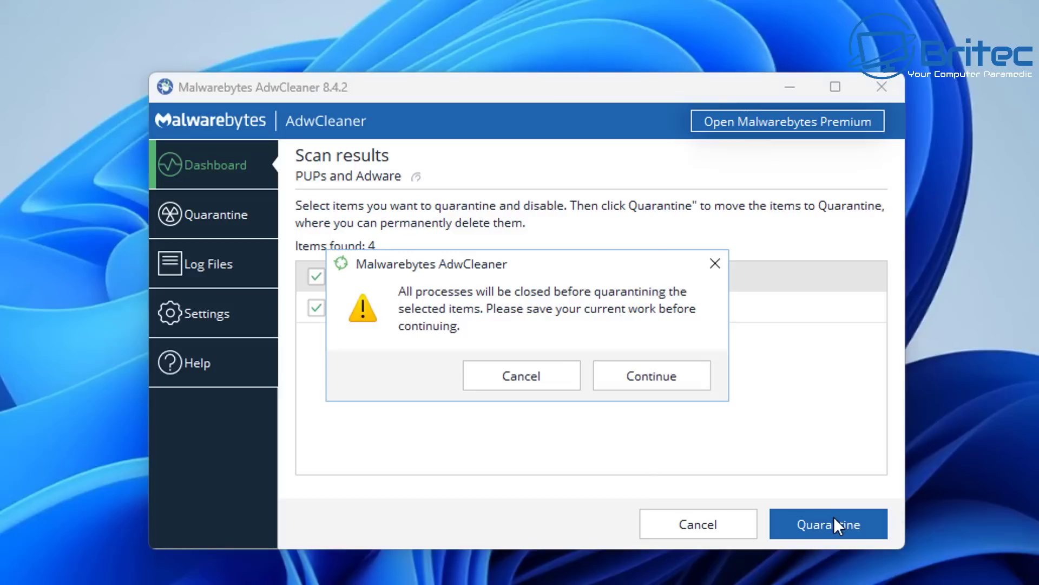
click(654, 376)
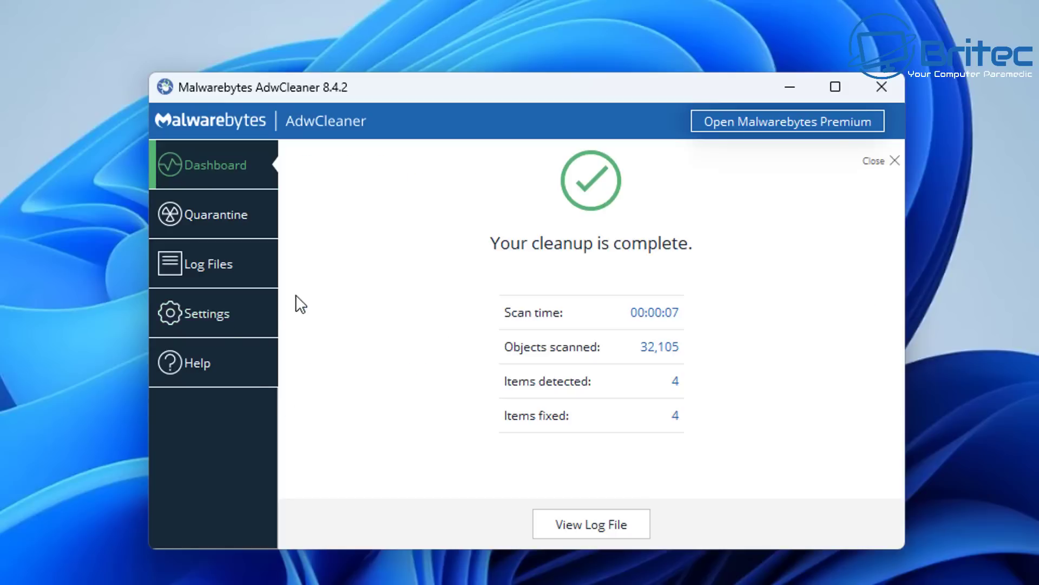
Enable firewall, IPSec, BITS, IE policies, proxy and Chrome policies resets plus Prefetch deletion in AdwCleaner settings
click(173, 331)
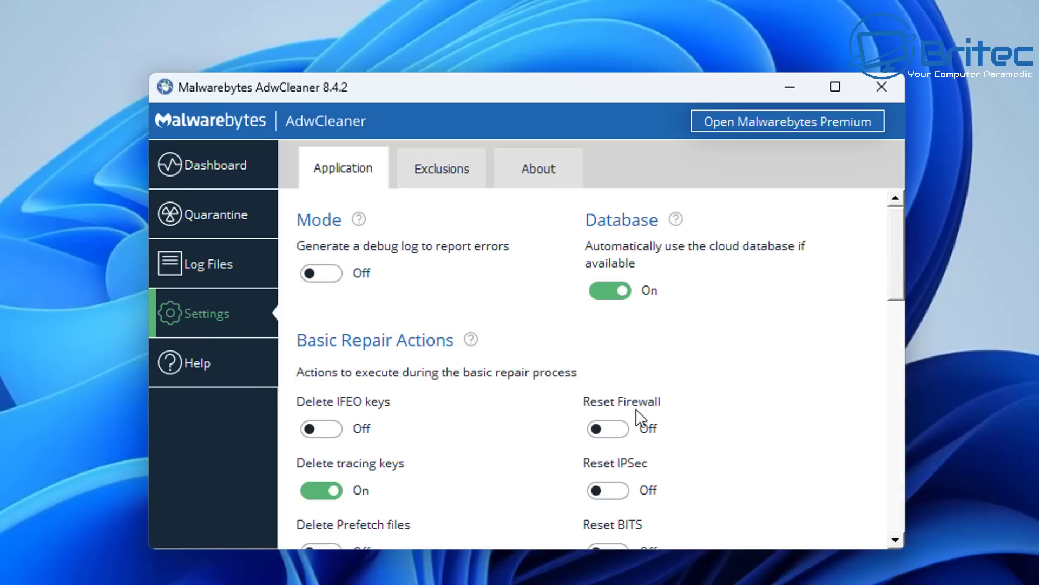
click(604, 428)
scroll(776, 383, down, 2)
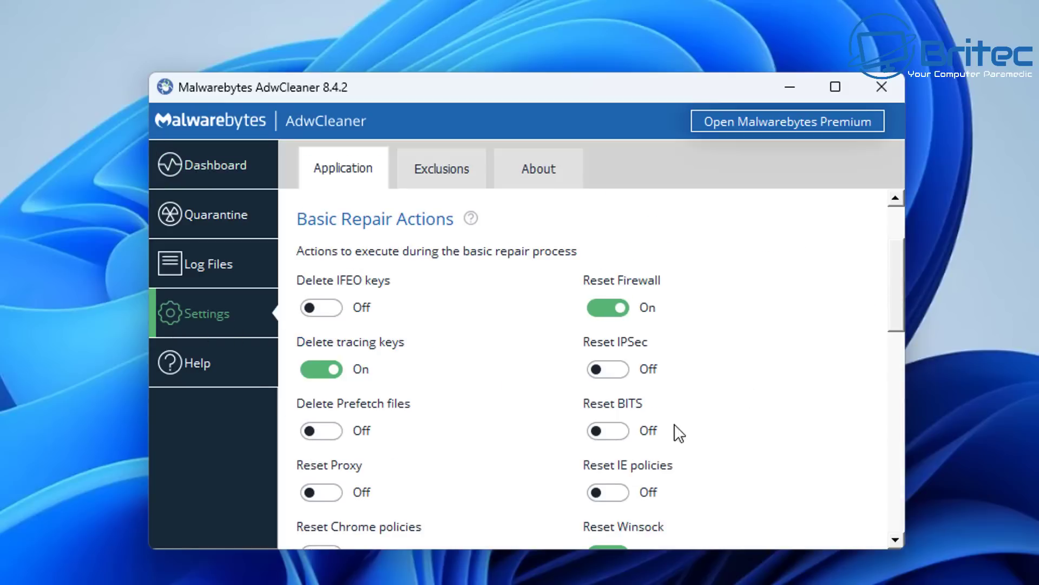
click(602, 372)
click(611, 430)
scroll(698, 476, down, 1)
click(602, 435)
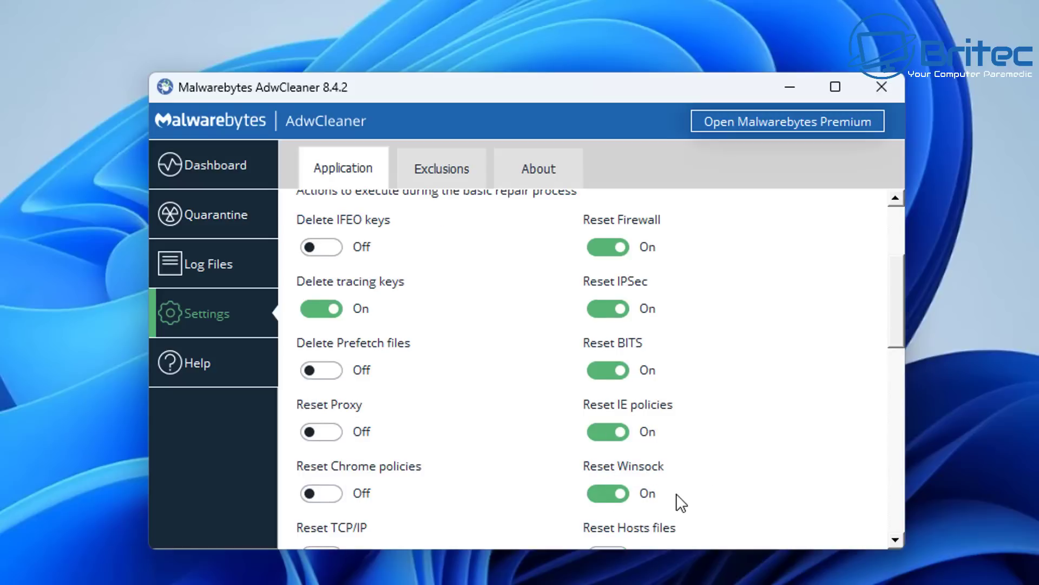
click(323, 374)
click(314, 436)
click(319, 492)
Enable TCP/IP, Hosts files and Windows Installer resets, IFEO key deletion, and debug log generation
scroll(443, 494, down, 1)
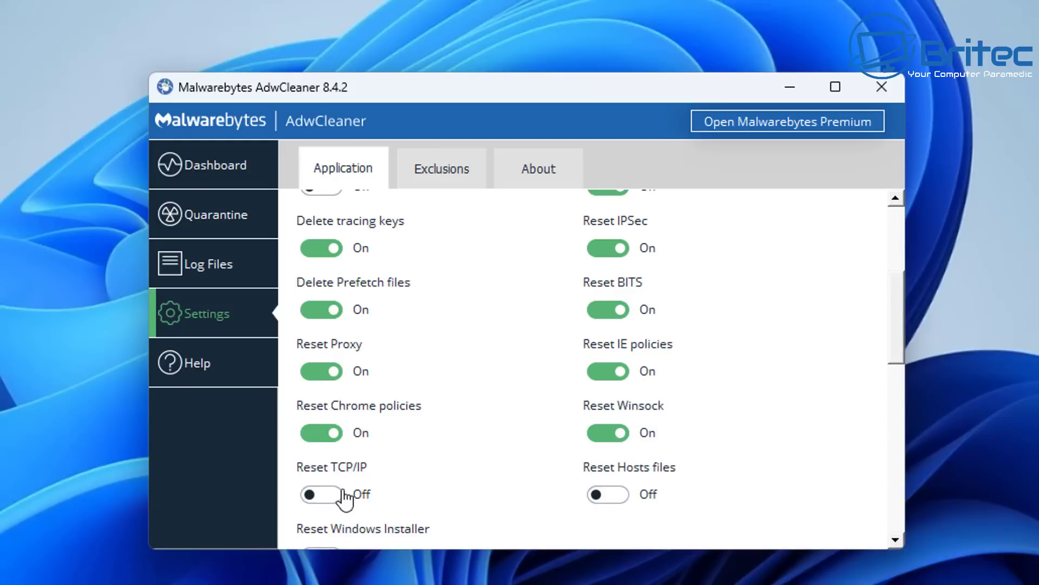
click(324, 494)
click(608, 494)
scroll(779, 471, down, 3)
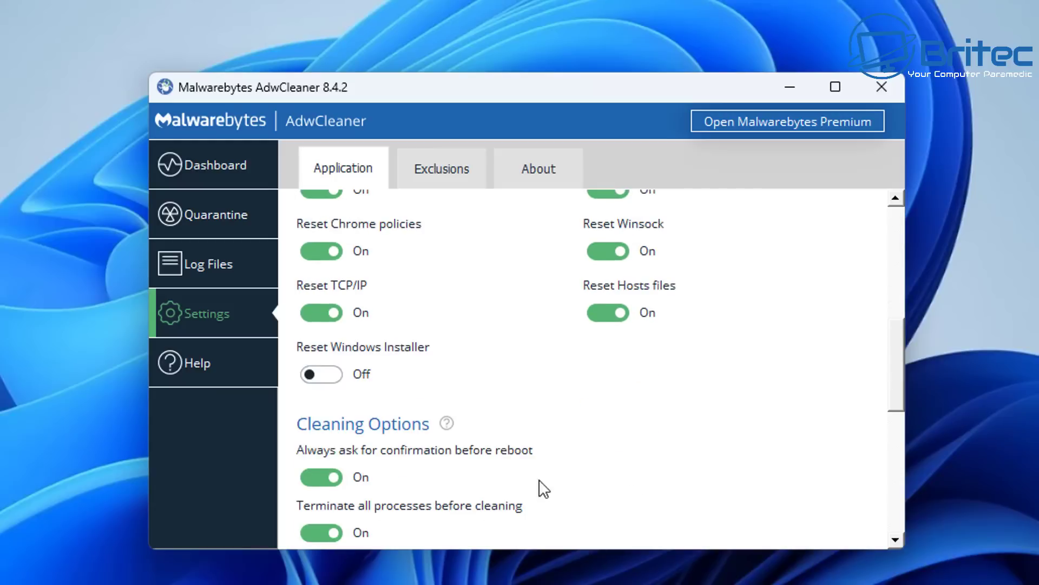
click(332, 380)
scroll(643, 463, up, 6)
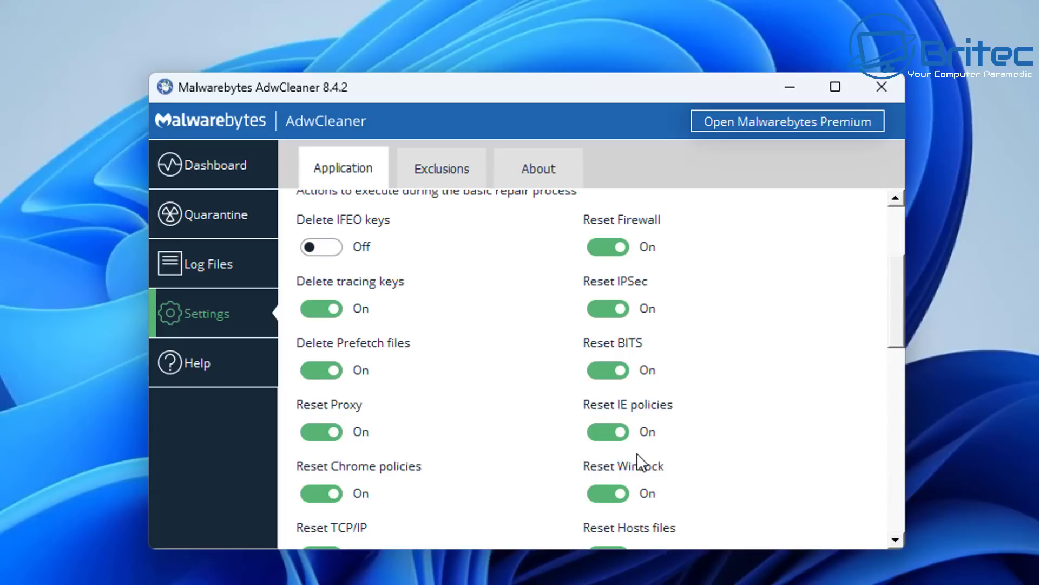
click(316, 369)
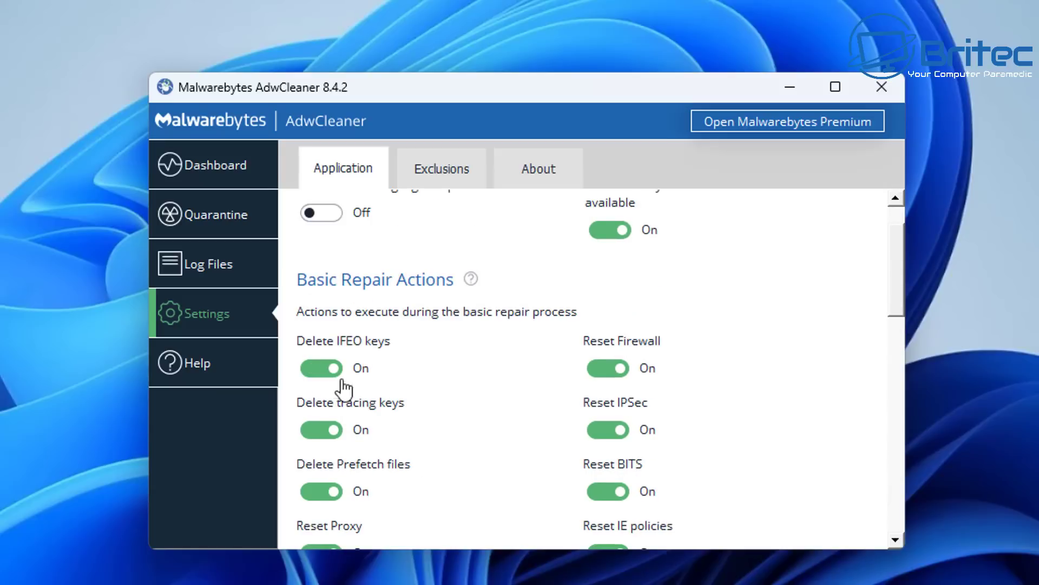
scroll(698, 446, up, 2)
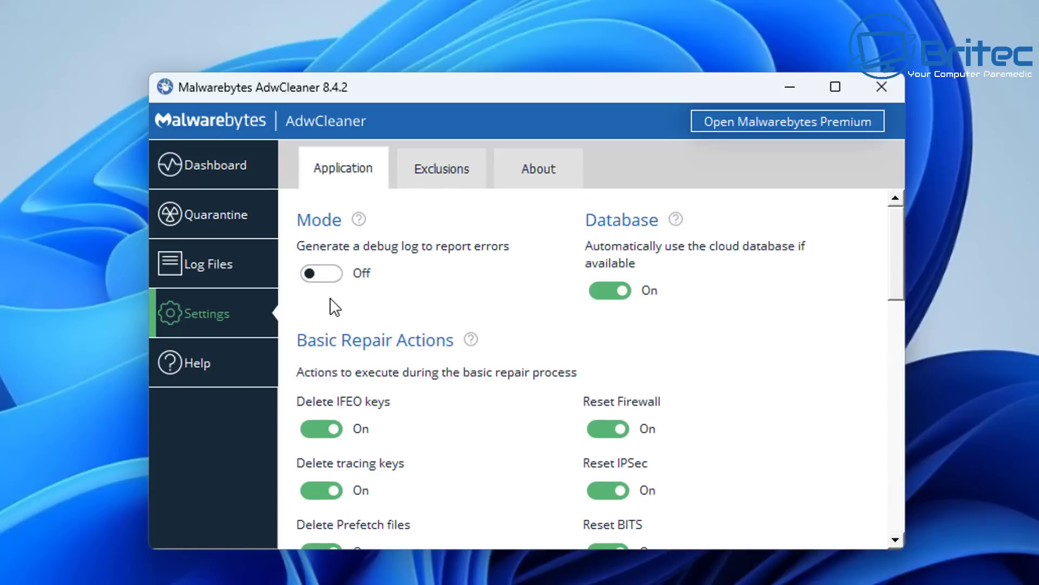
click(325, 275)
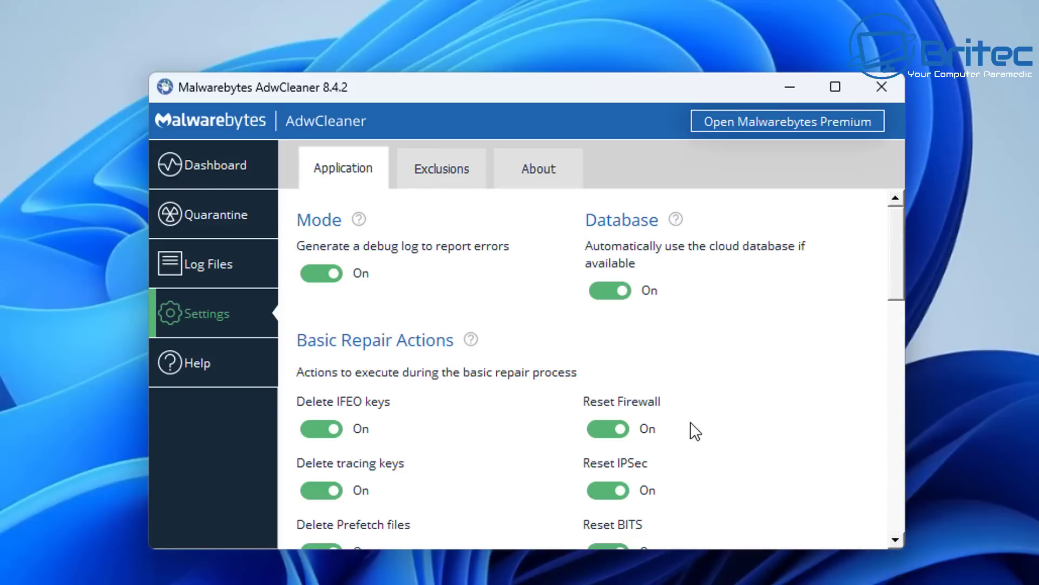
Scroll through the remaining application options and return to the Dashboard
scroll(688, 441, down, 5)
scroll(682, 450, down, 3)
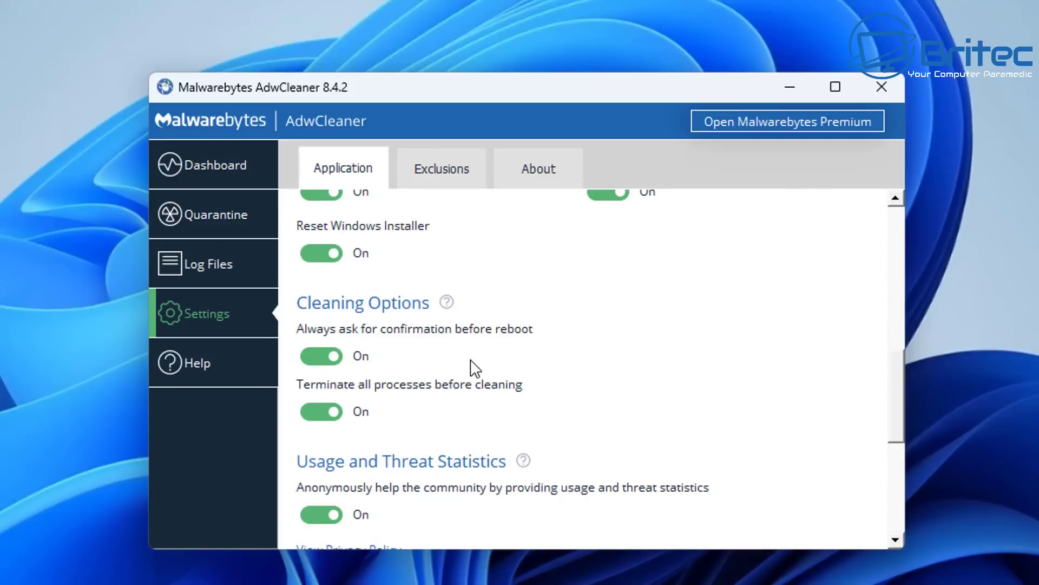
scroll(468, 374, down, 4)
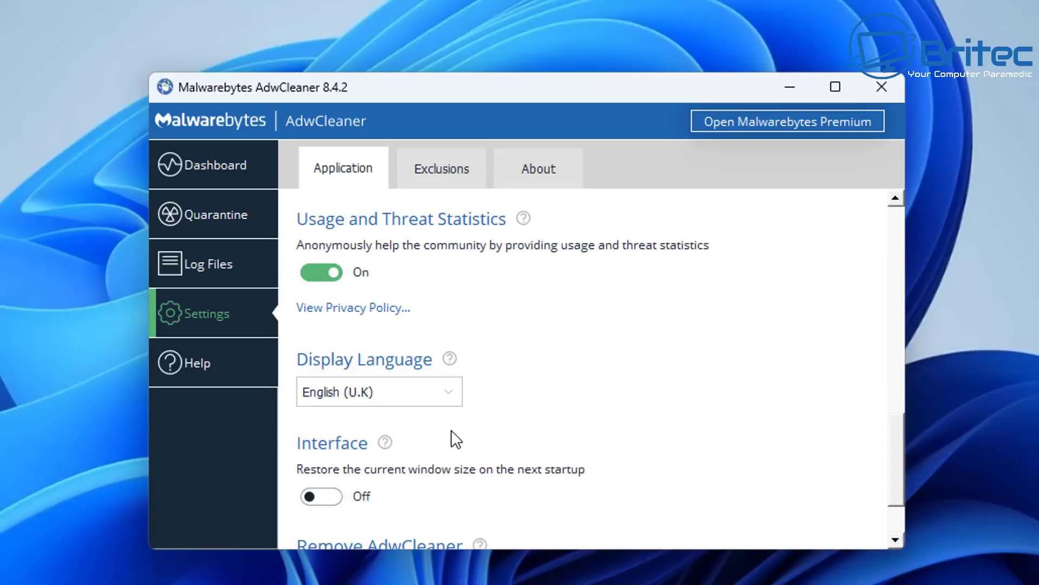
scroll(456, 438, down, 2)
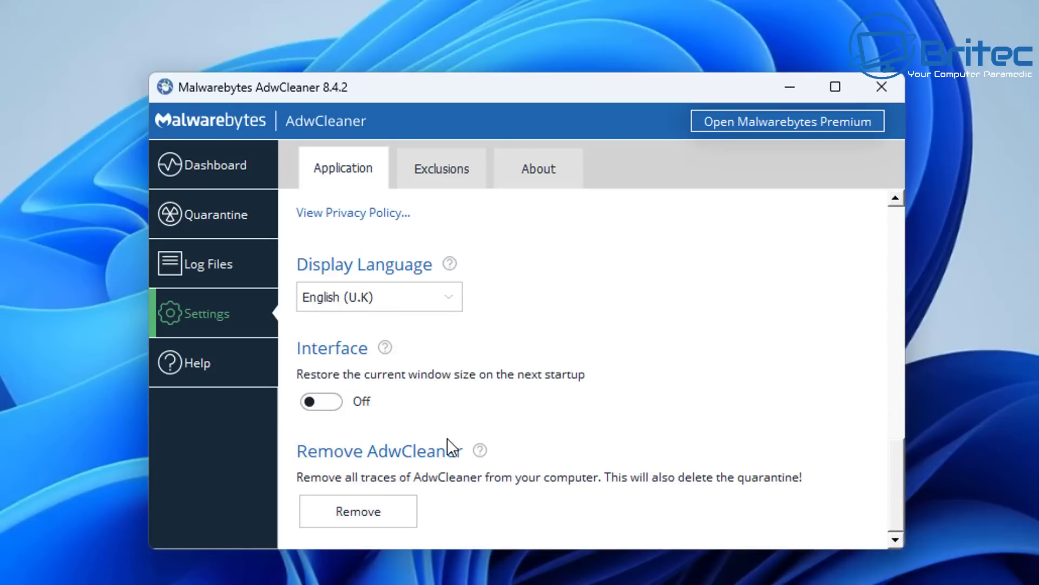
scroll(573, 447, up, 8)
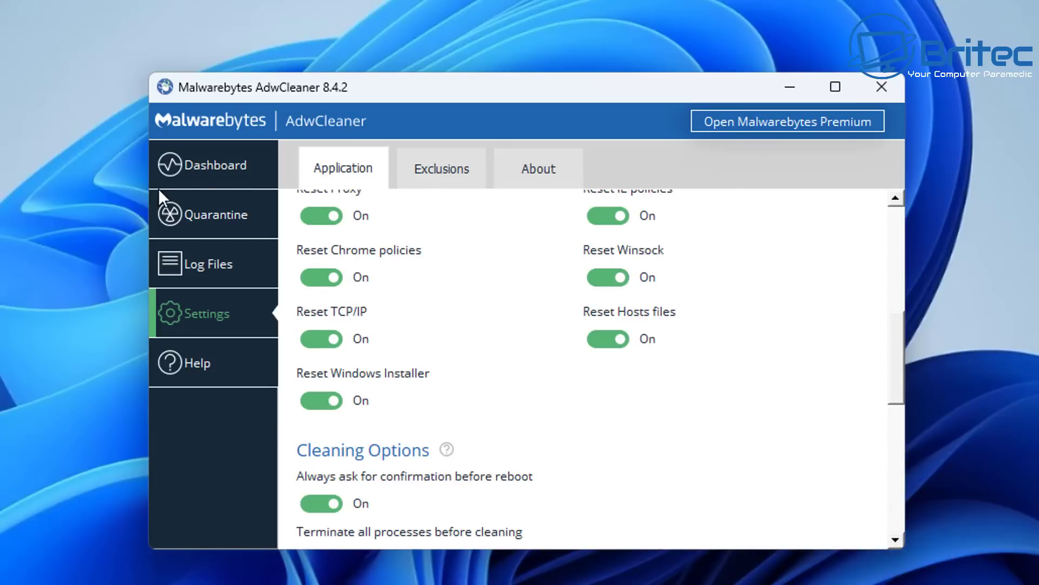
click(203, 167)
Scan the system, run Basic Repair confirming process closure, and view the resulting log file
click(586, 322)
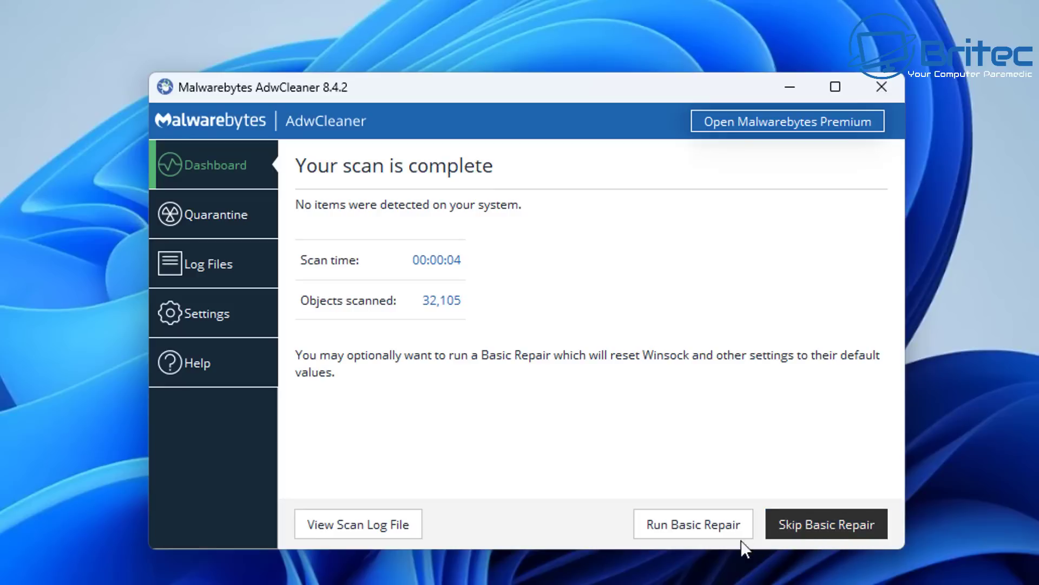
click(713, 528)
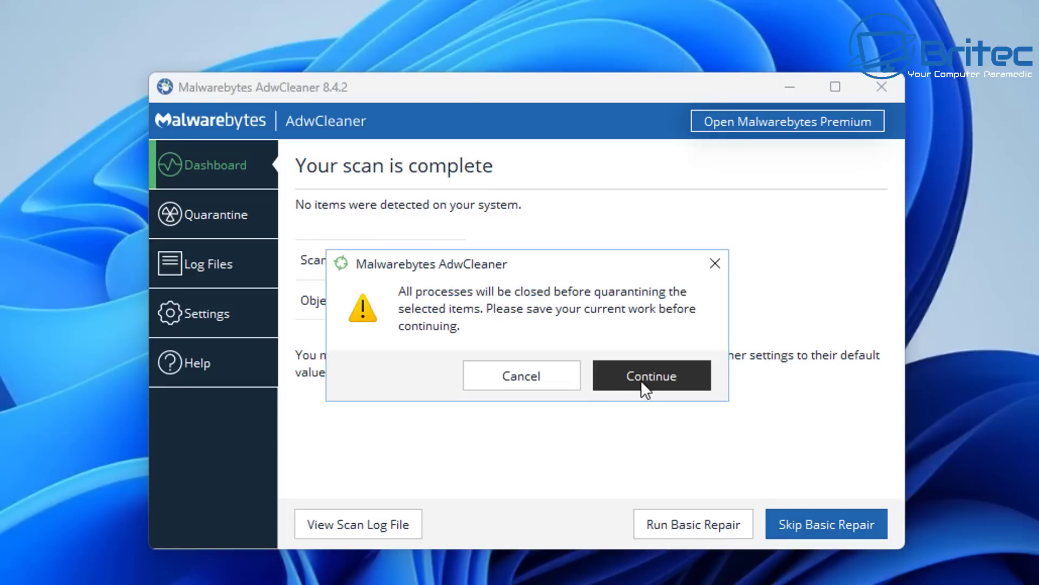
click(644, 386)
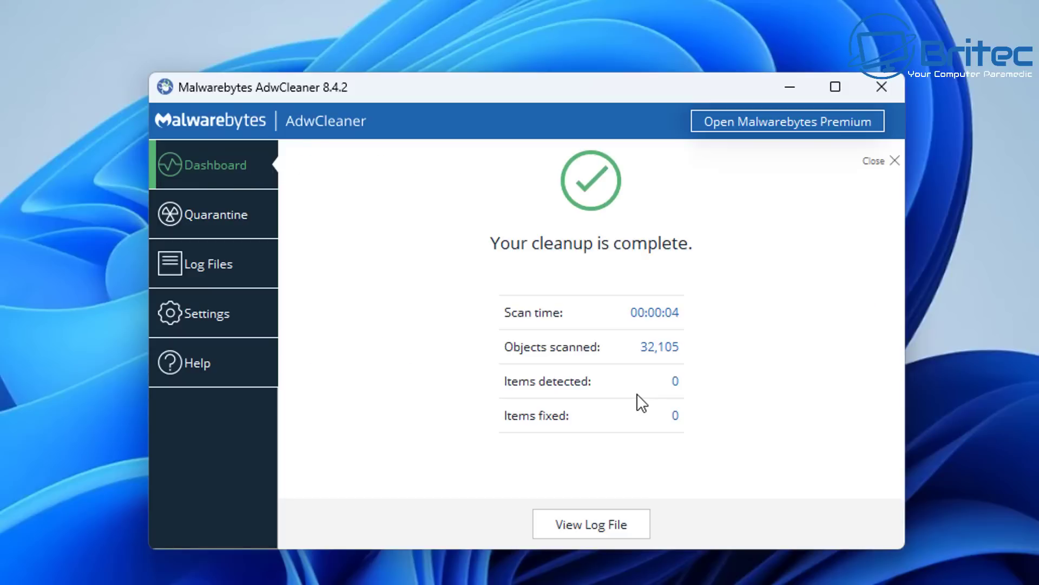
click(596, 528)
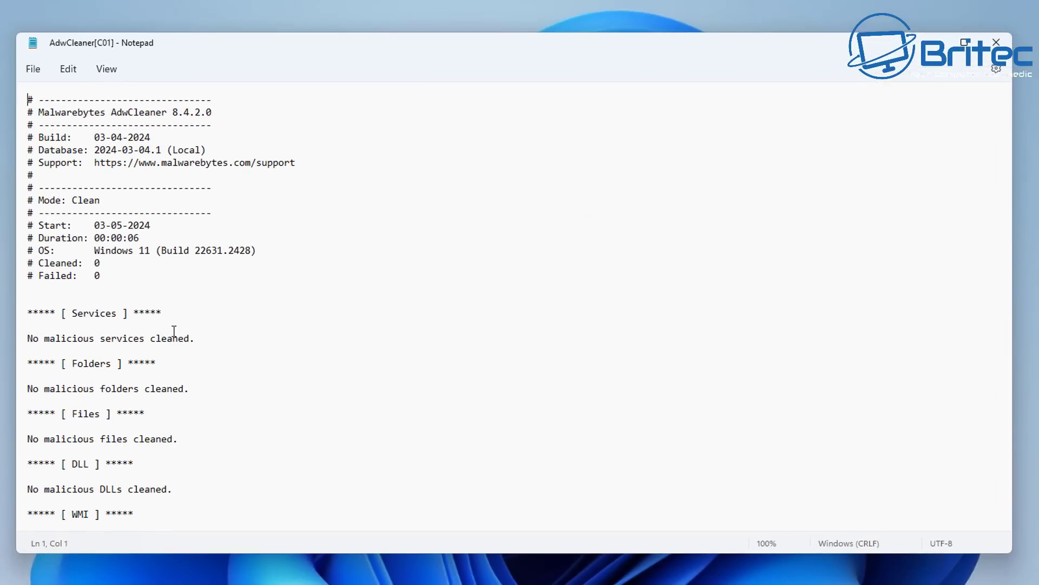
Read the AdwCleaner[C01] log to the end, then close Notepad and AdwCleaner
scroll(133, 199, down, 10)
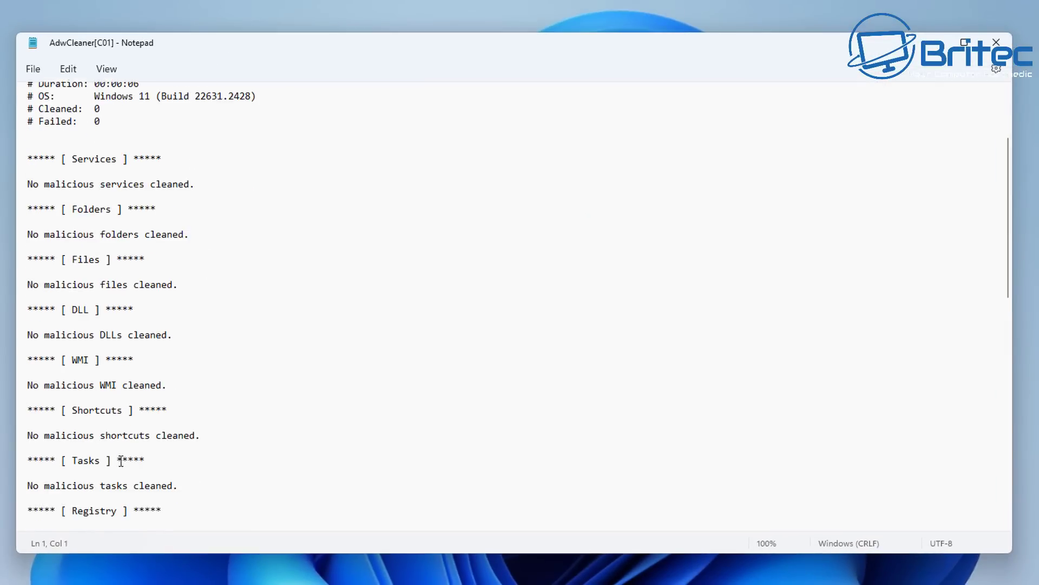
scroll(121, 461, down, 3)
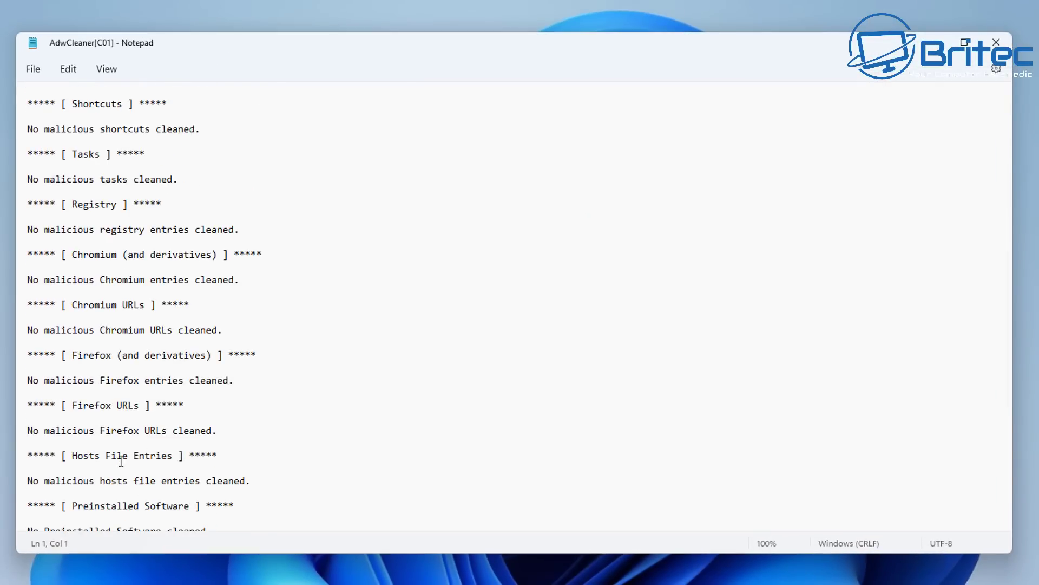
scroll(121, 459, down, 5)
scroll(121, 461, down, 3)
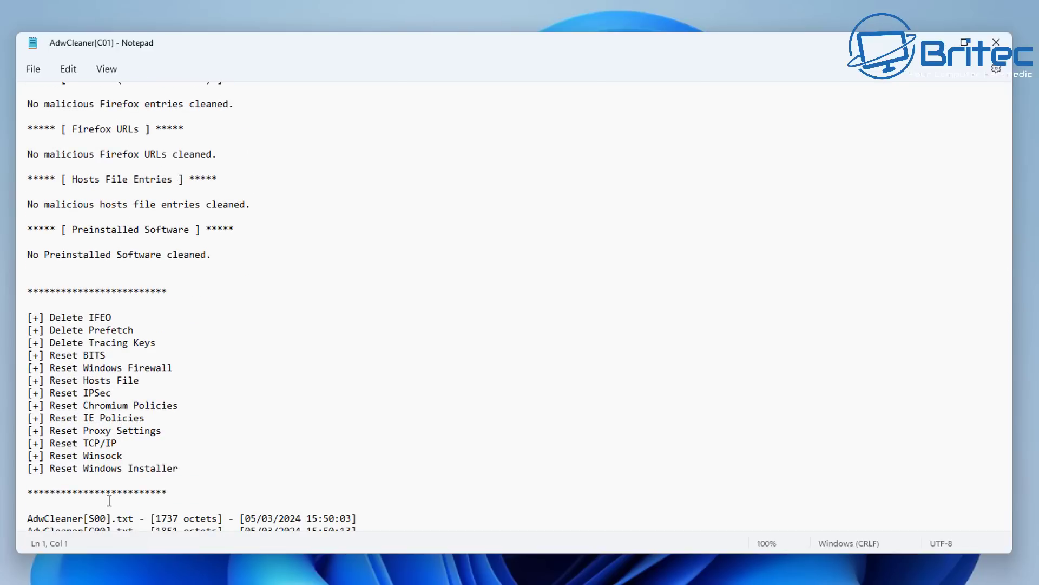
scroll(108, 503, down, 3)
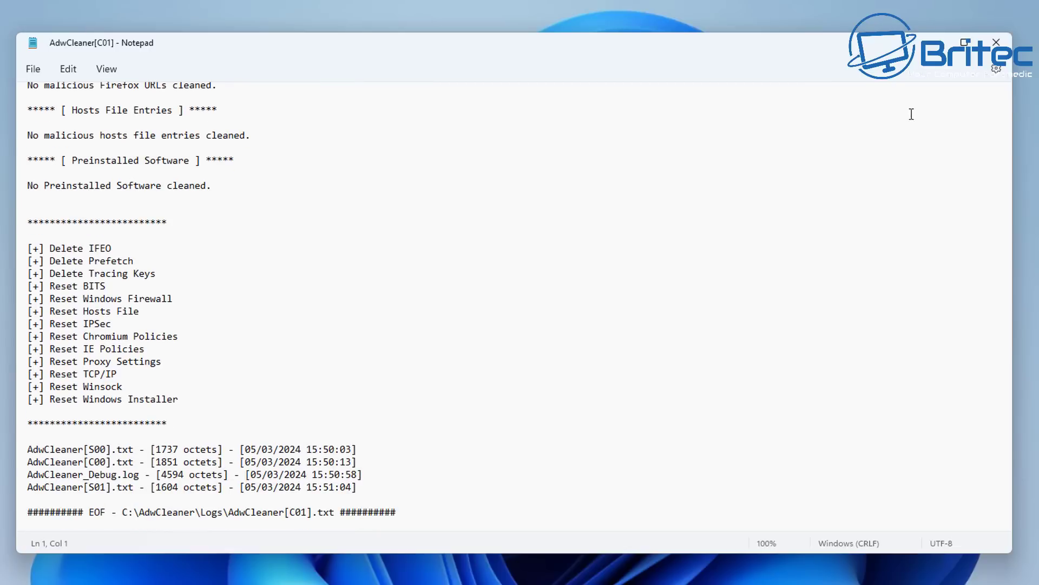
click(996, 42)
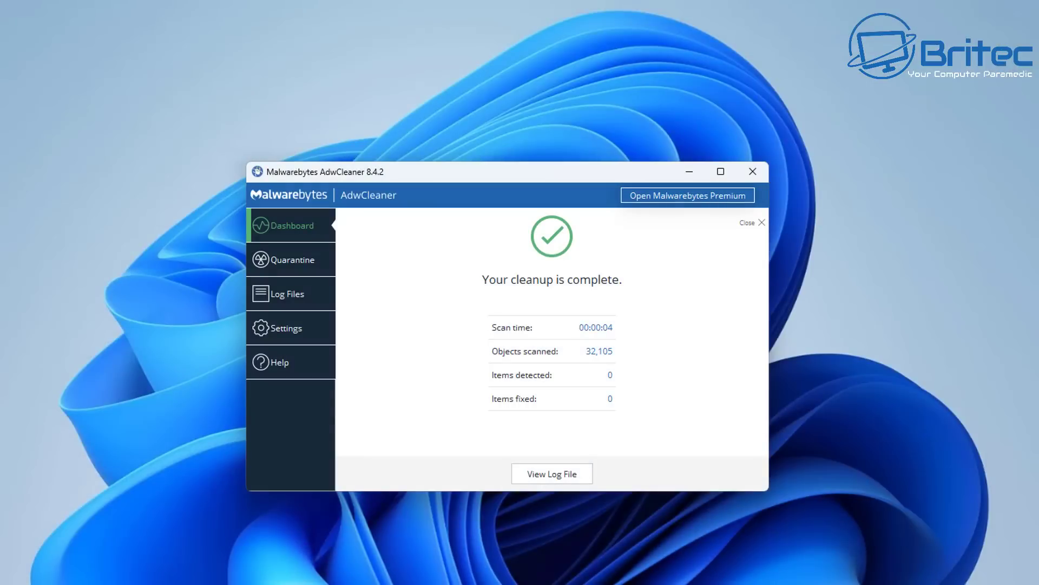
click(755, 176)
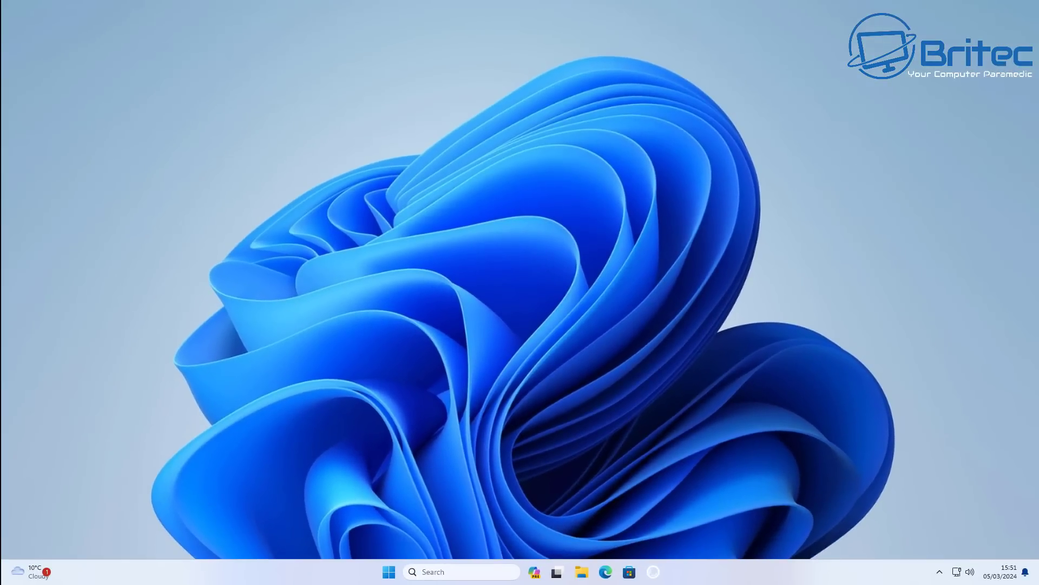
Run HitmanPro_x64 from the Downloads folder with administrator approval, then minimize File Explorer
click(581, 571)
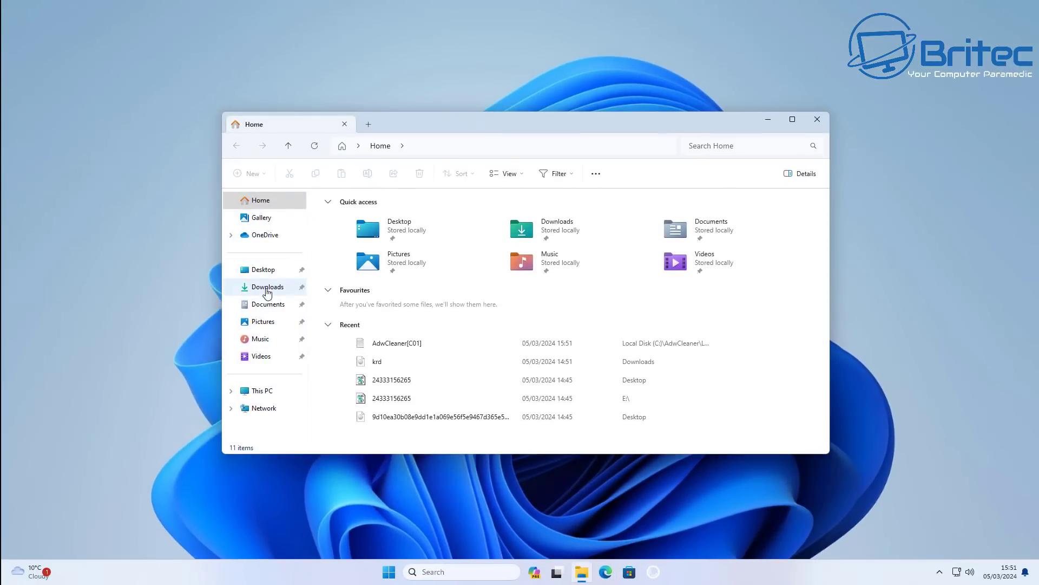
click(266, 287)
double_click(361, 244)
click(467, 377)
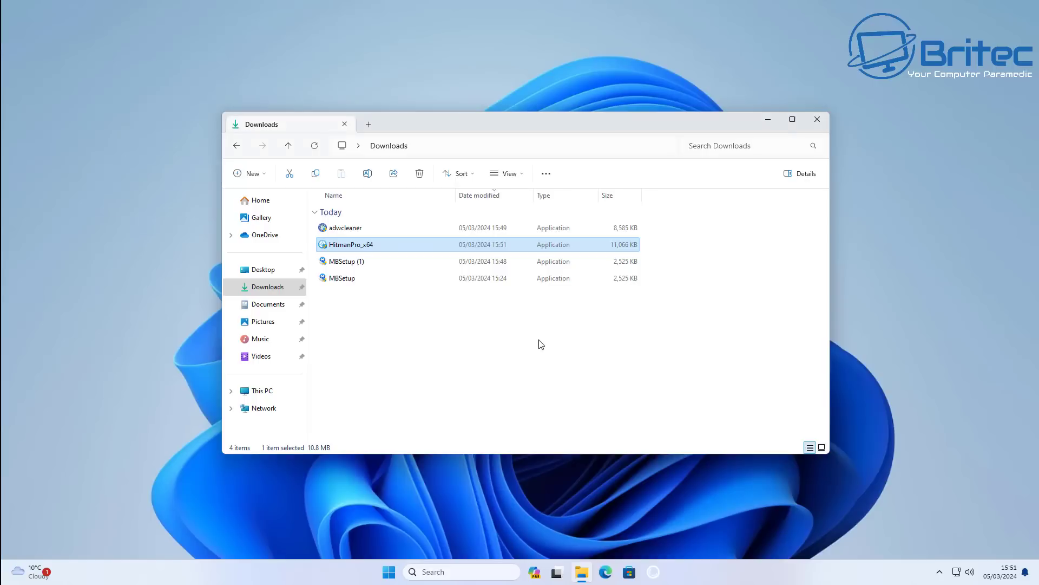
click(768, 125)
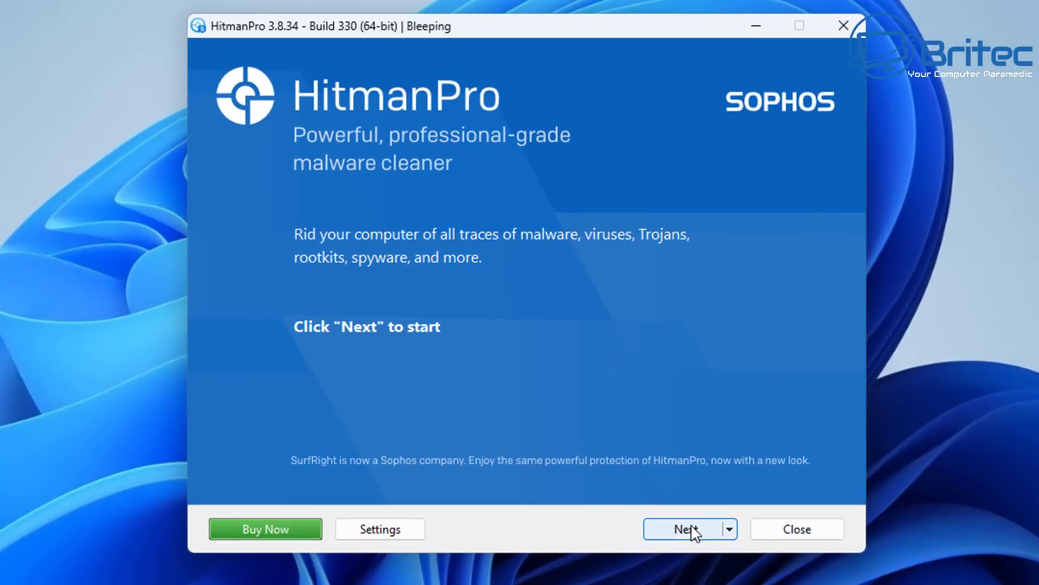
Review HitmanPro's settings, including the scheduled scan options, and return to the start screen
click(399, 530)
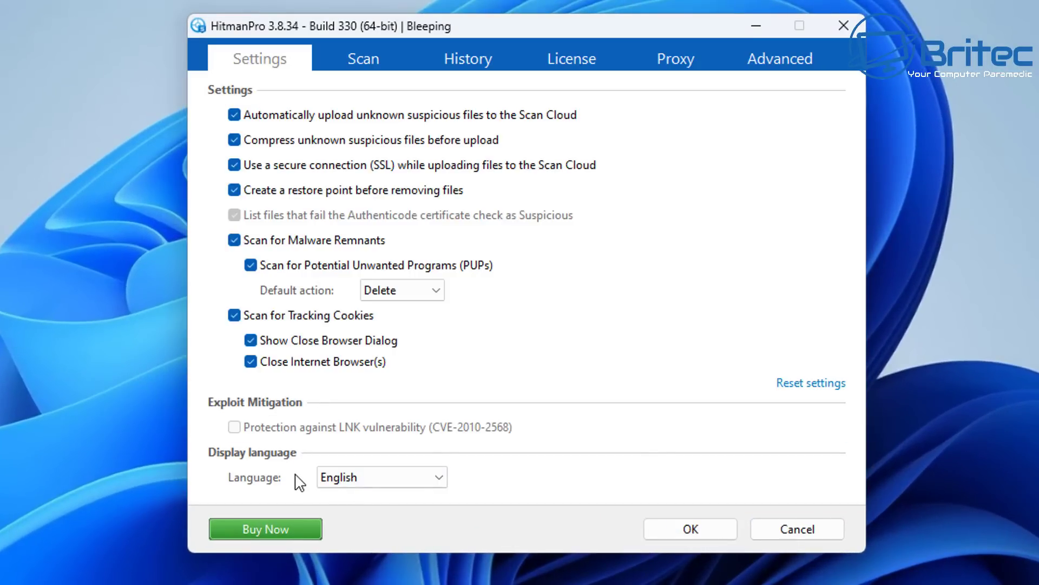
click(377, 62)
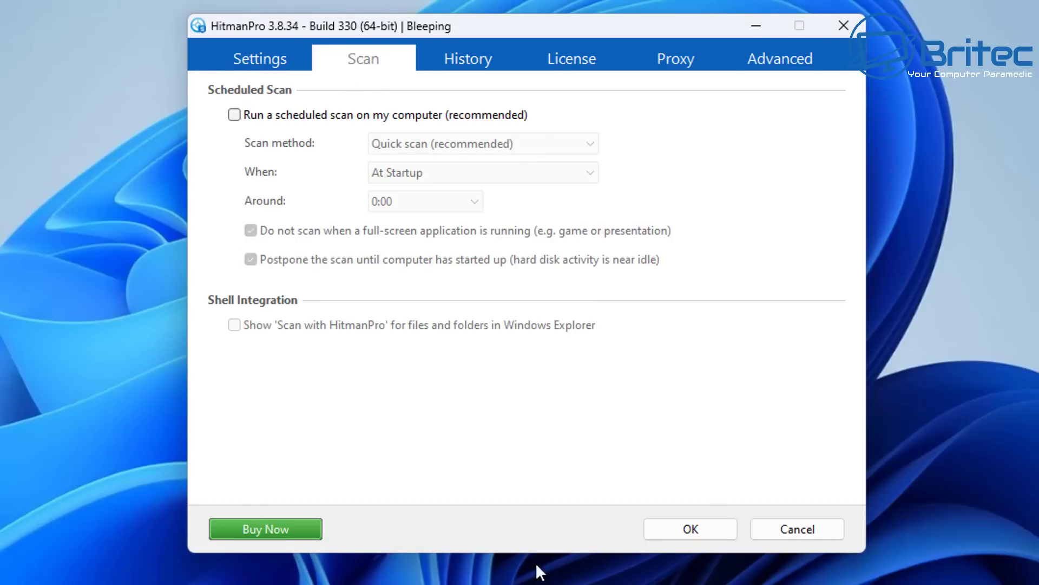
click(712, 535)
Accept the terms, run a one-time scan without notification e-mails, and close after no threats found
click(703, 536)
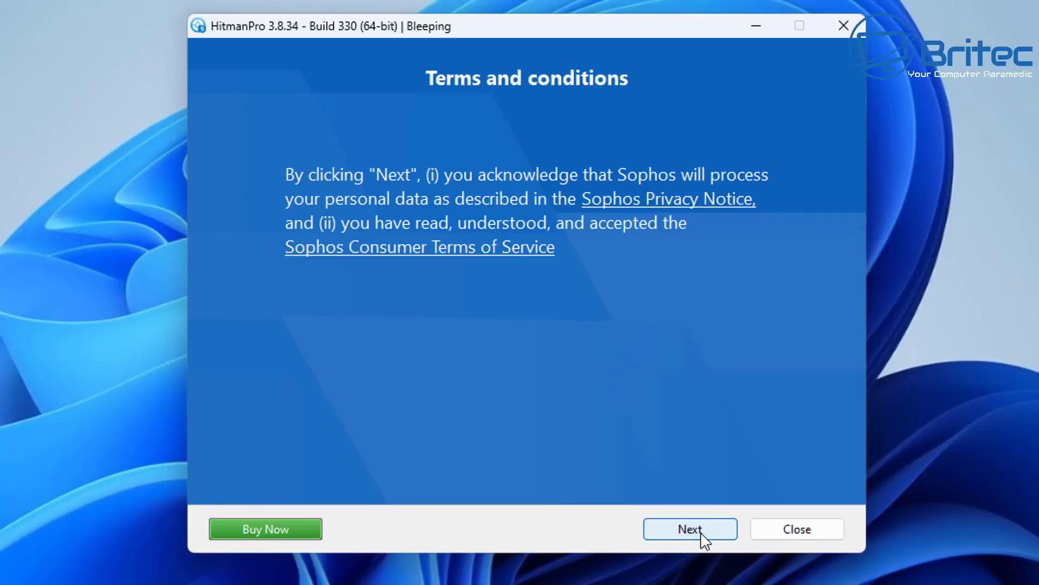
click(703, 534)
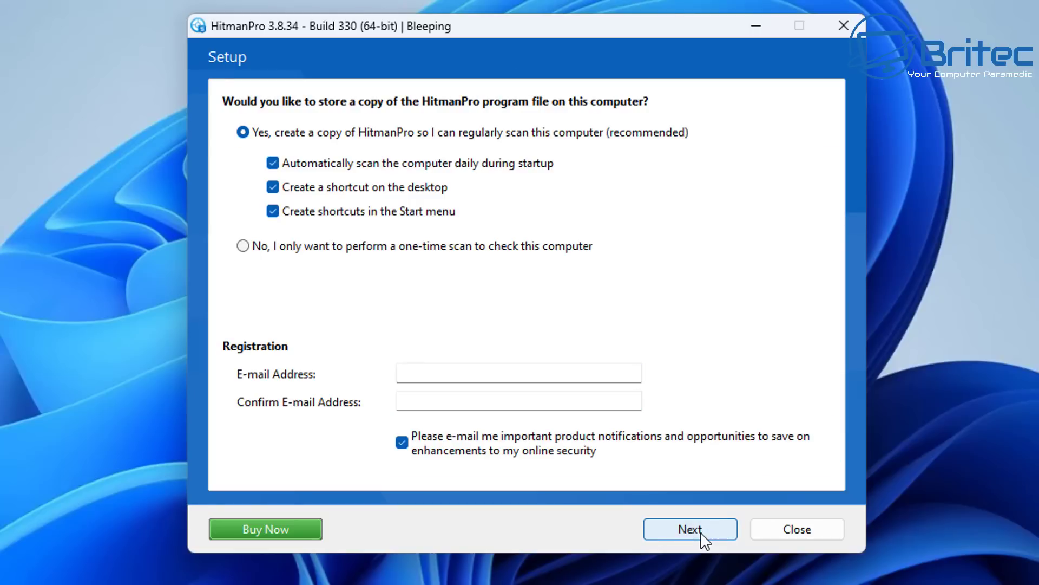
click(274, 251)
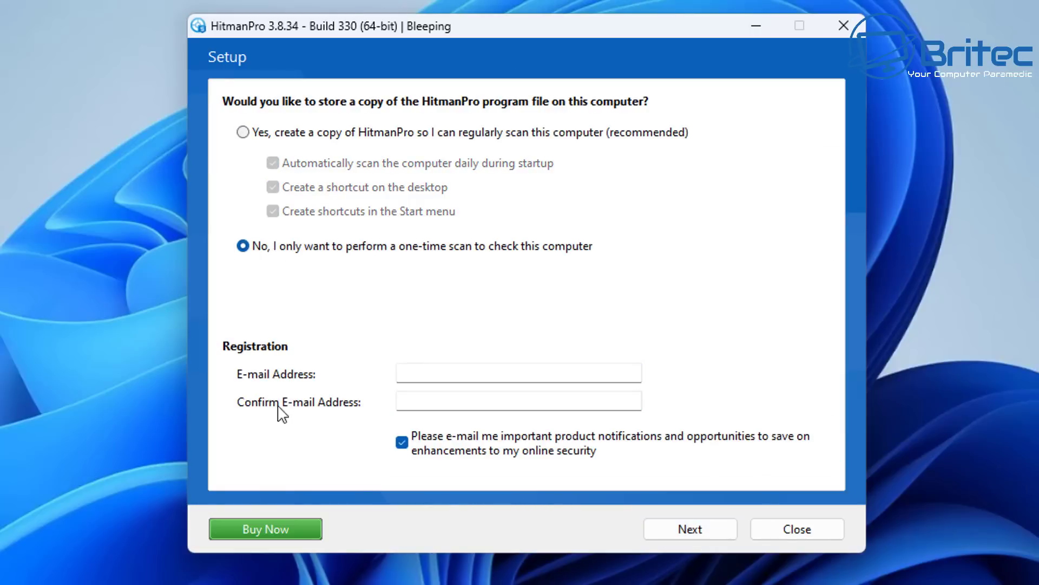
click(426, 456)
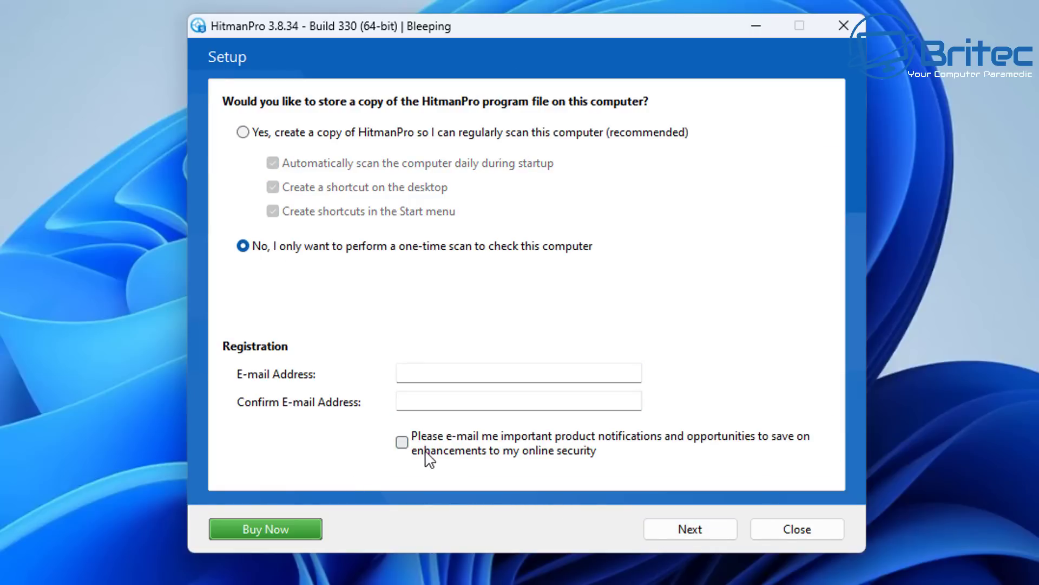
click(685, 531)
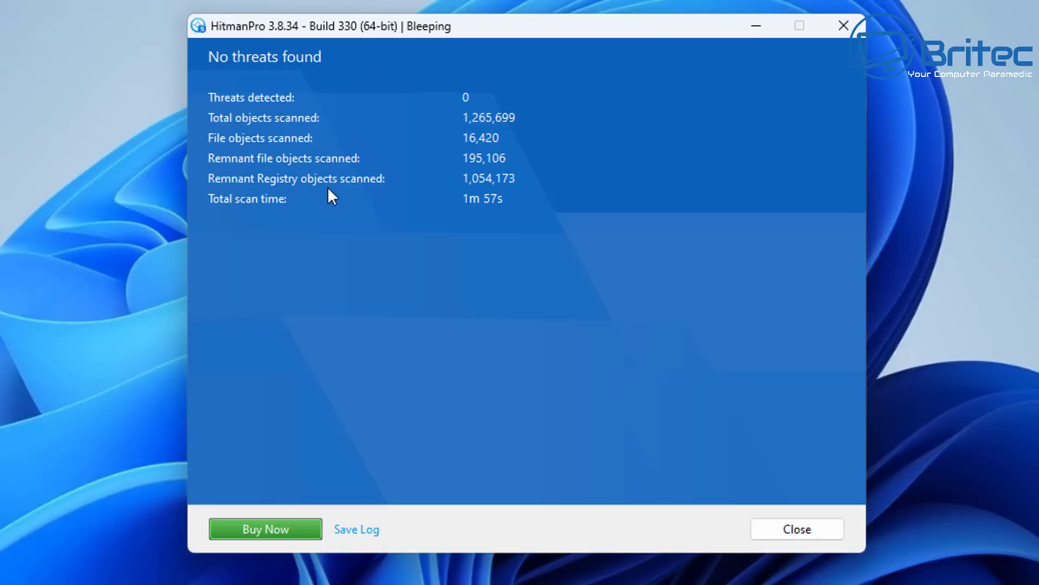
click(797, 529)
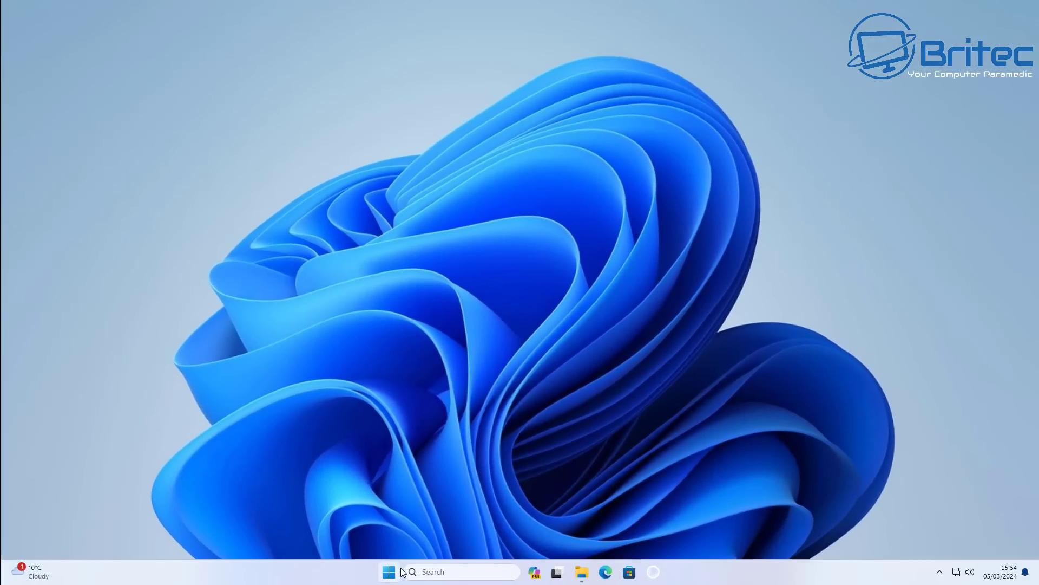
click(389, 572)
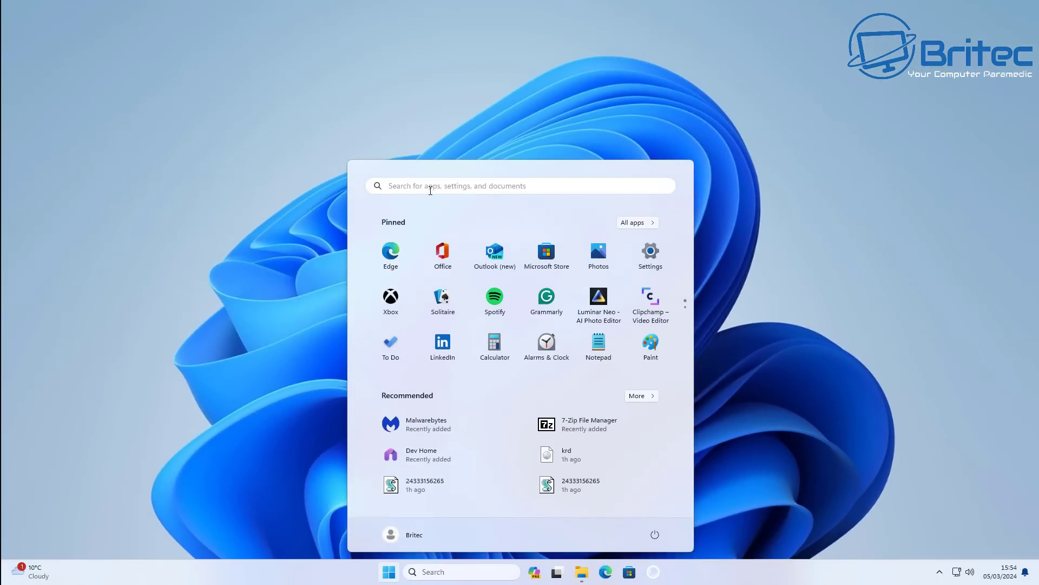
click(430, 186)
text(system re)
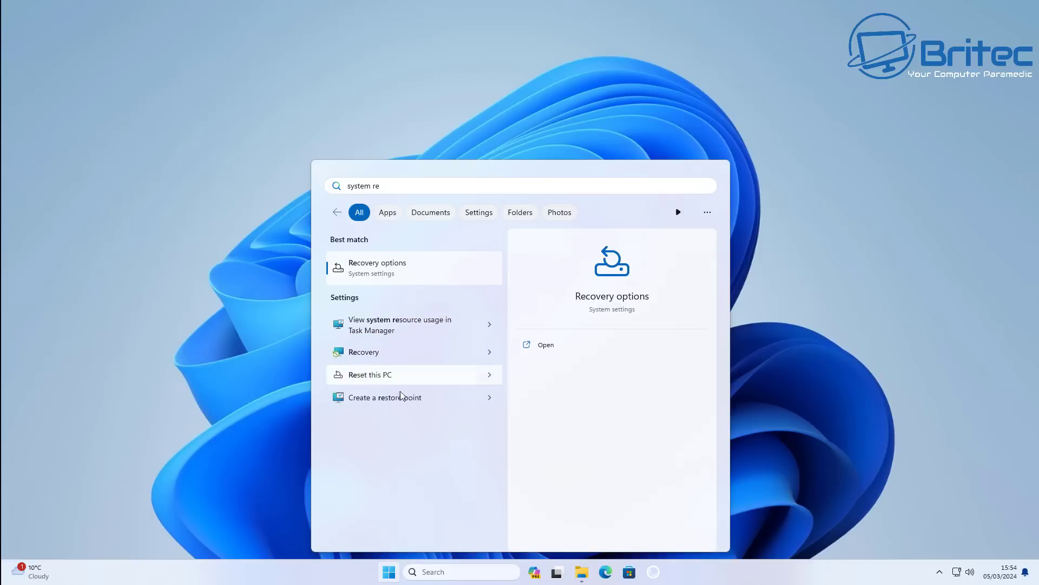
click(373, 398)
drag(106, 25, 515, 118)
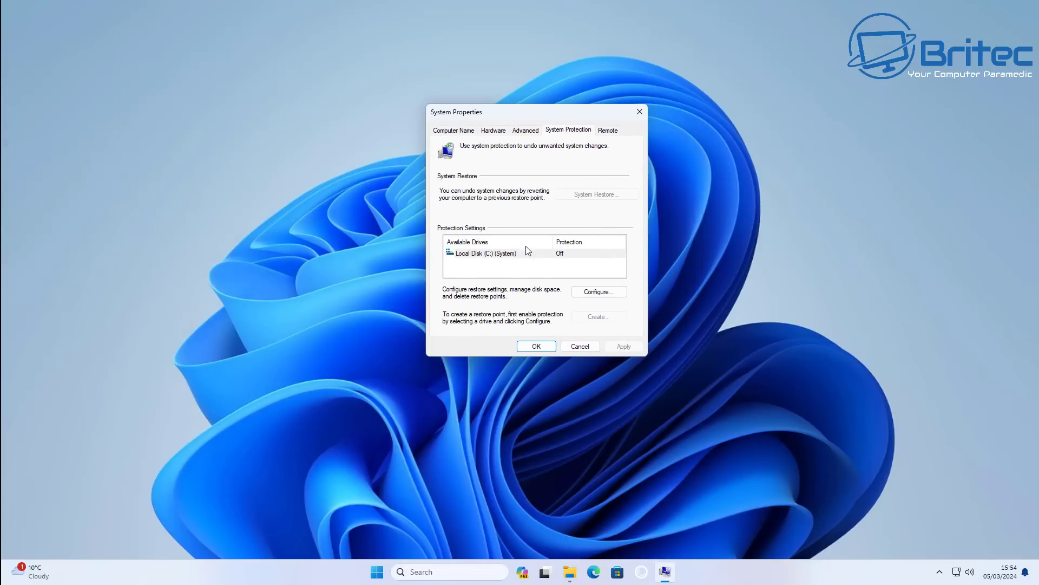
click(563, 259)
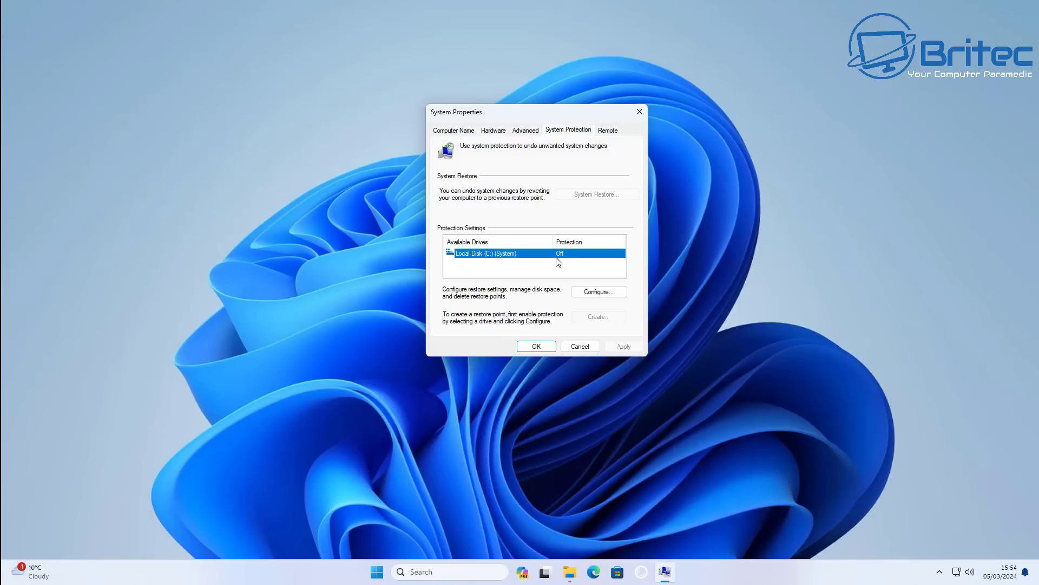
click(638, 111)
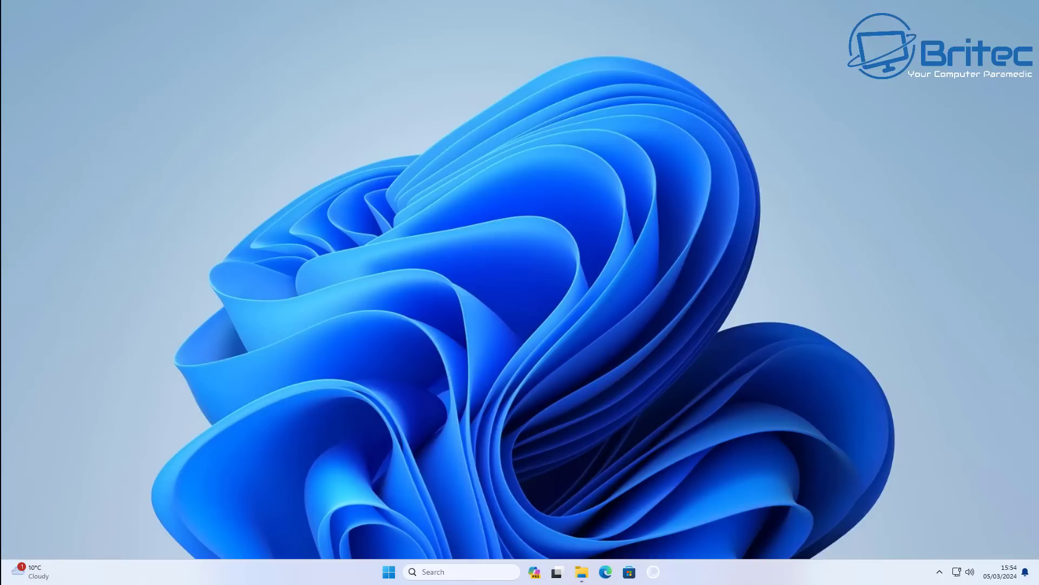